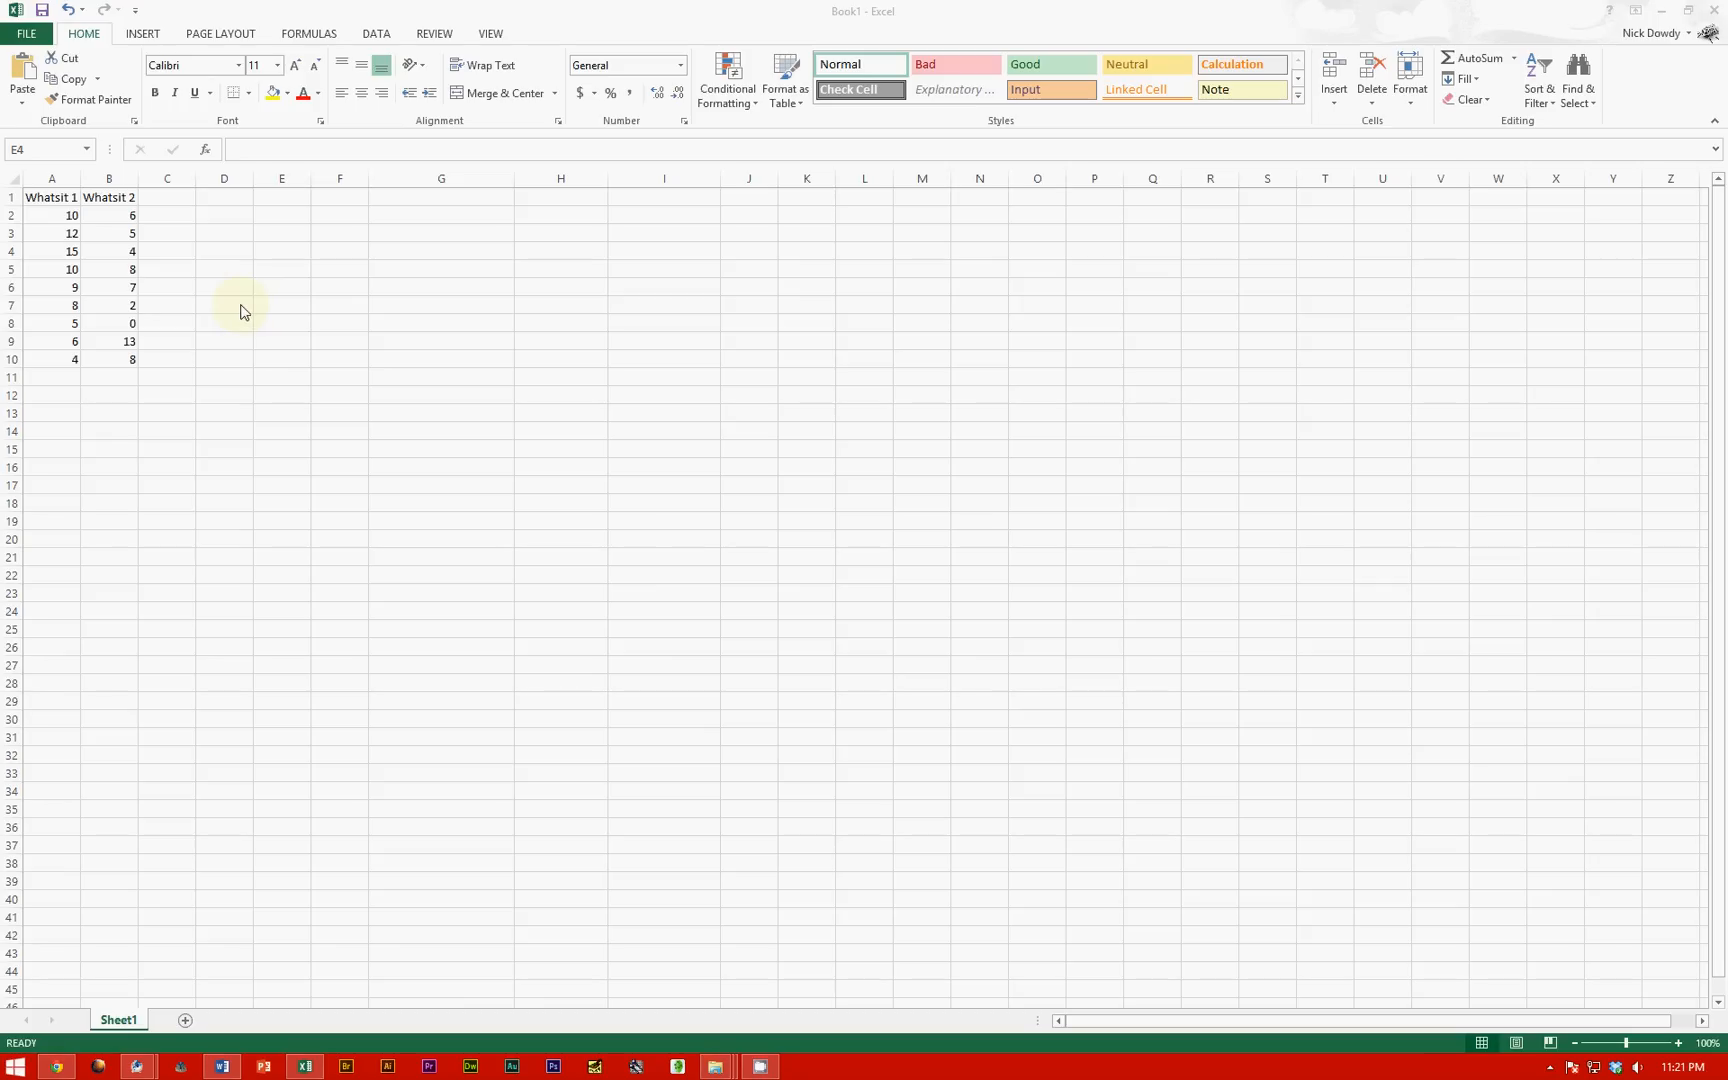
# Step: Examine the Whatsit 1 and Whatsit 2 data columns, including their headers, down to row 10
pyautogui.click(199, 262)
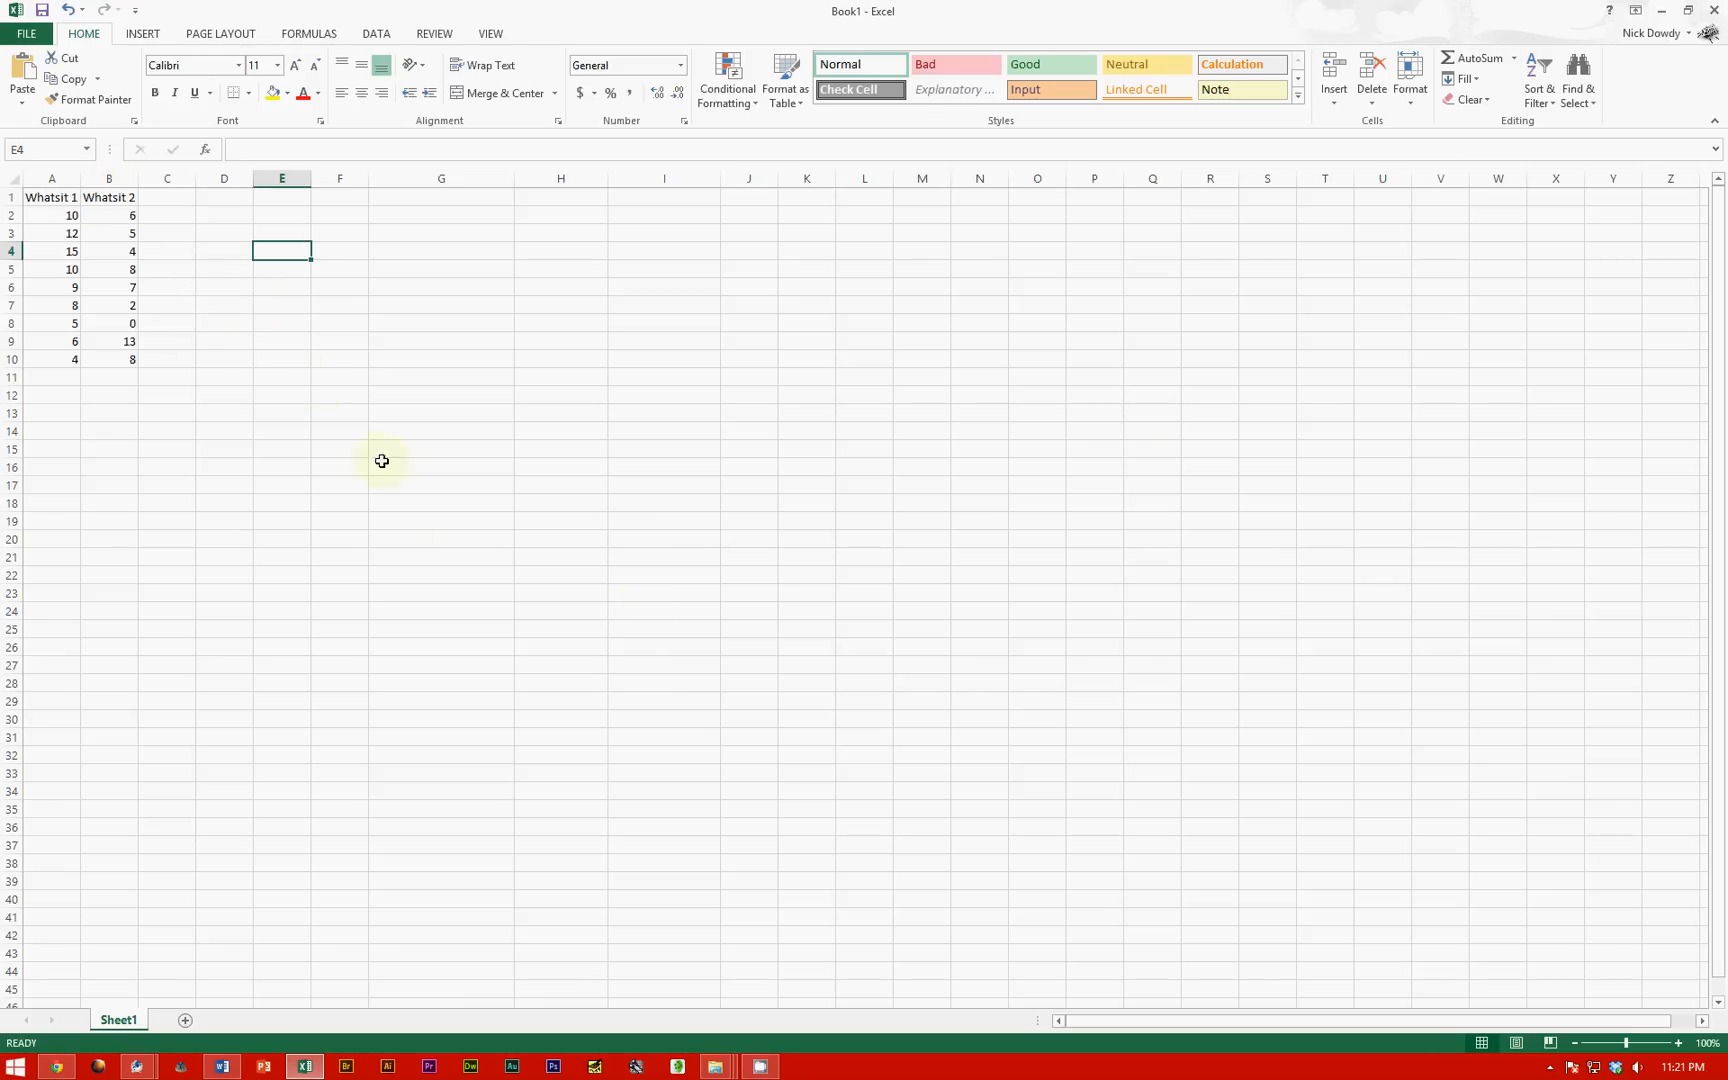
pyautogui.moveTo(53, 200); pyautogui.dragTo(58, 377)
pyautogui.moveTo(108, 197); pyautogui.dragTo(107, 362)
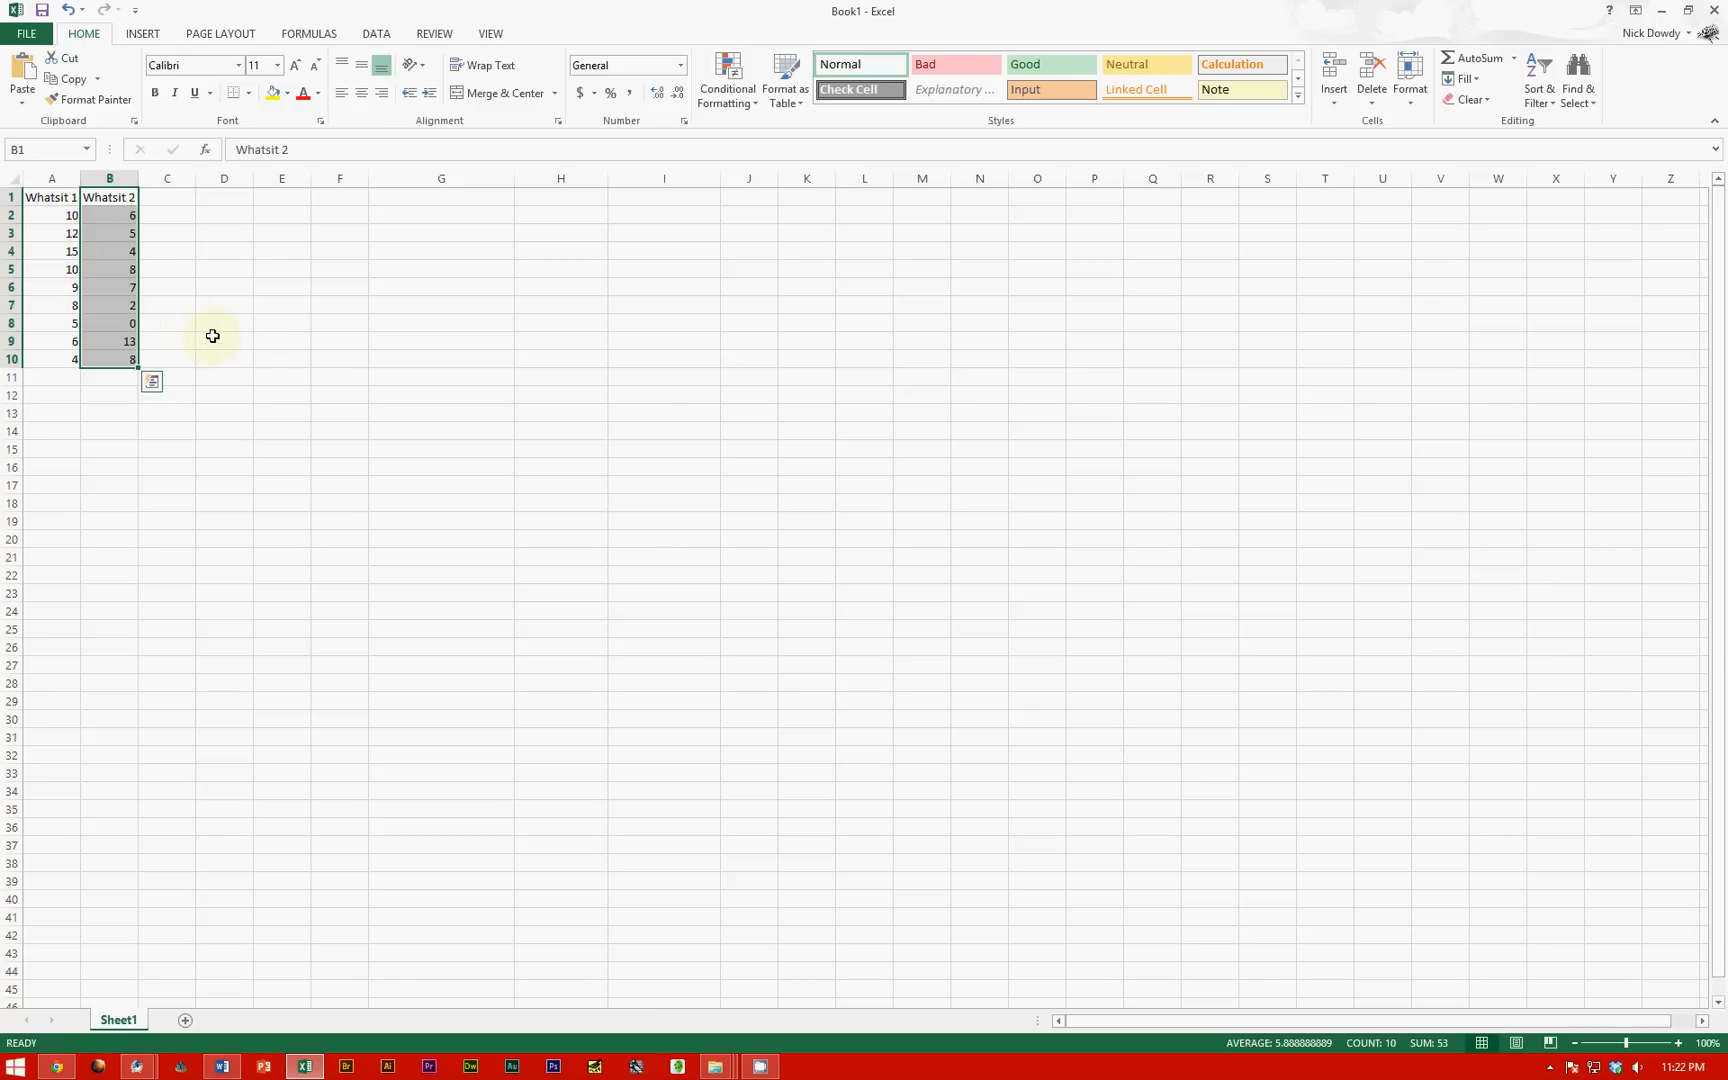
# Step: Start a T.TEST formula in cell G4 with A2:A10 as the first array and B2:B10 as the second
pyautogui.click(434, 256)
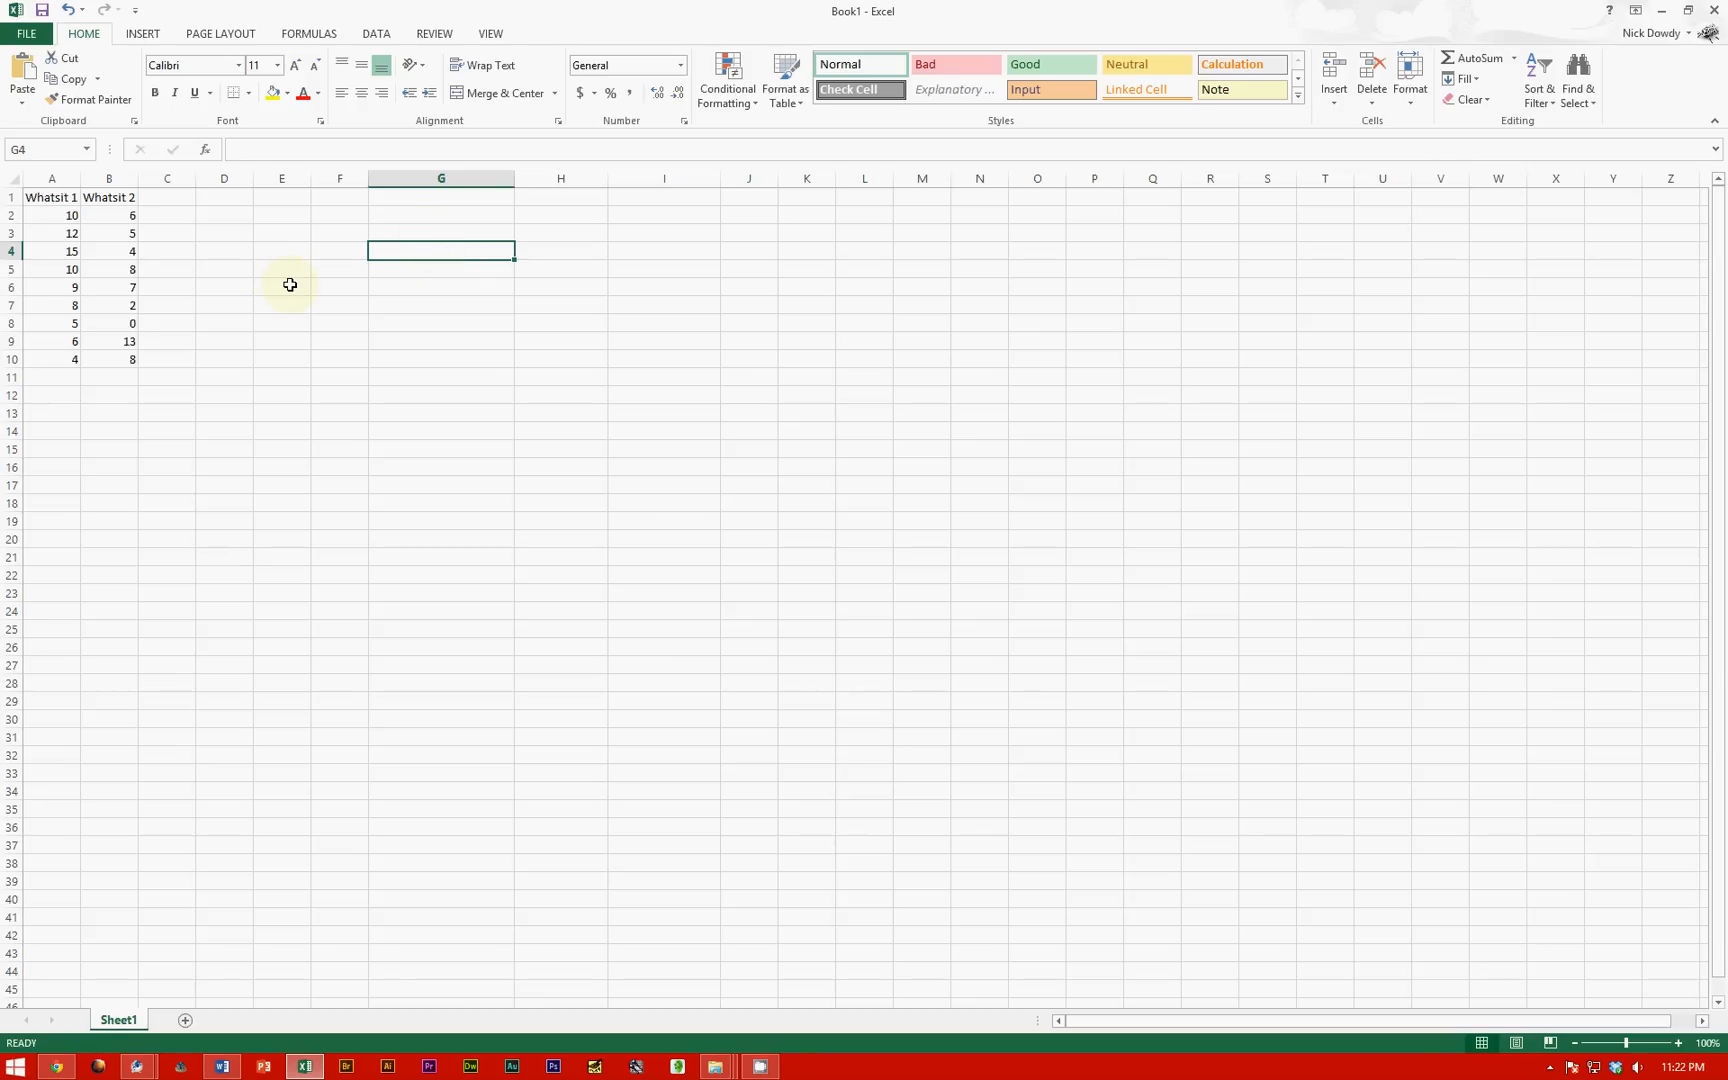
pyautogui.write('=t.tets')
pyautogui.press('BackSpace')
pyautogui.press('BackSpace')
pyautogui.write('st(')
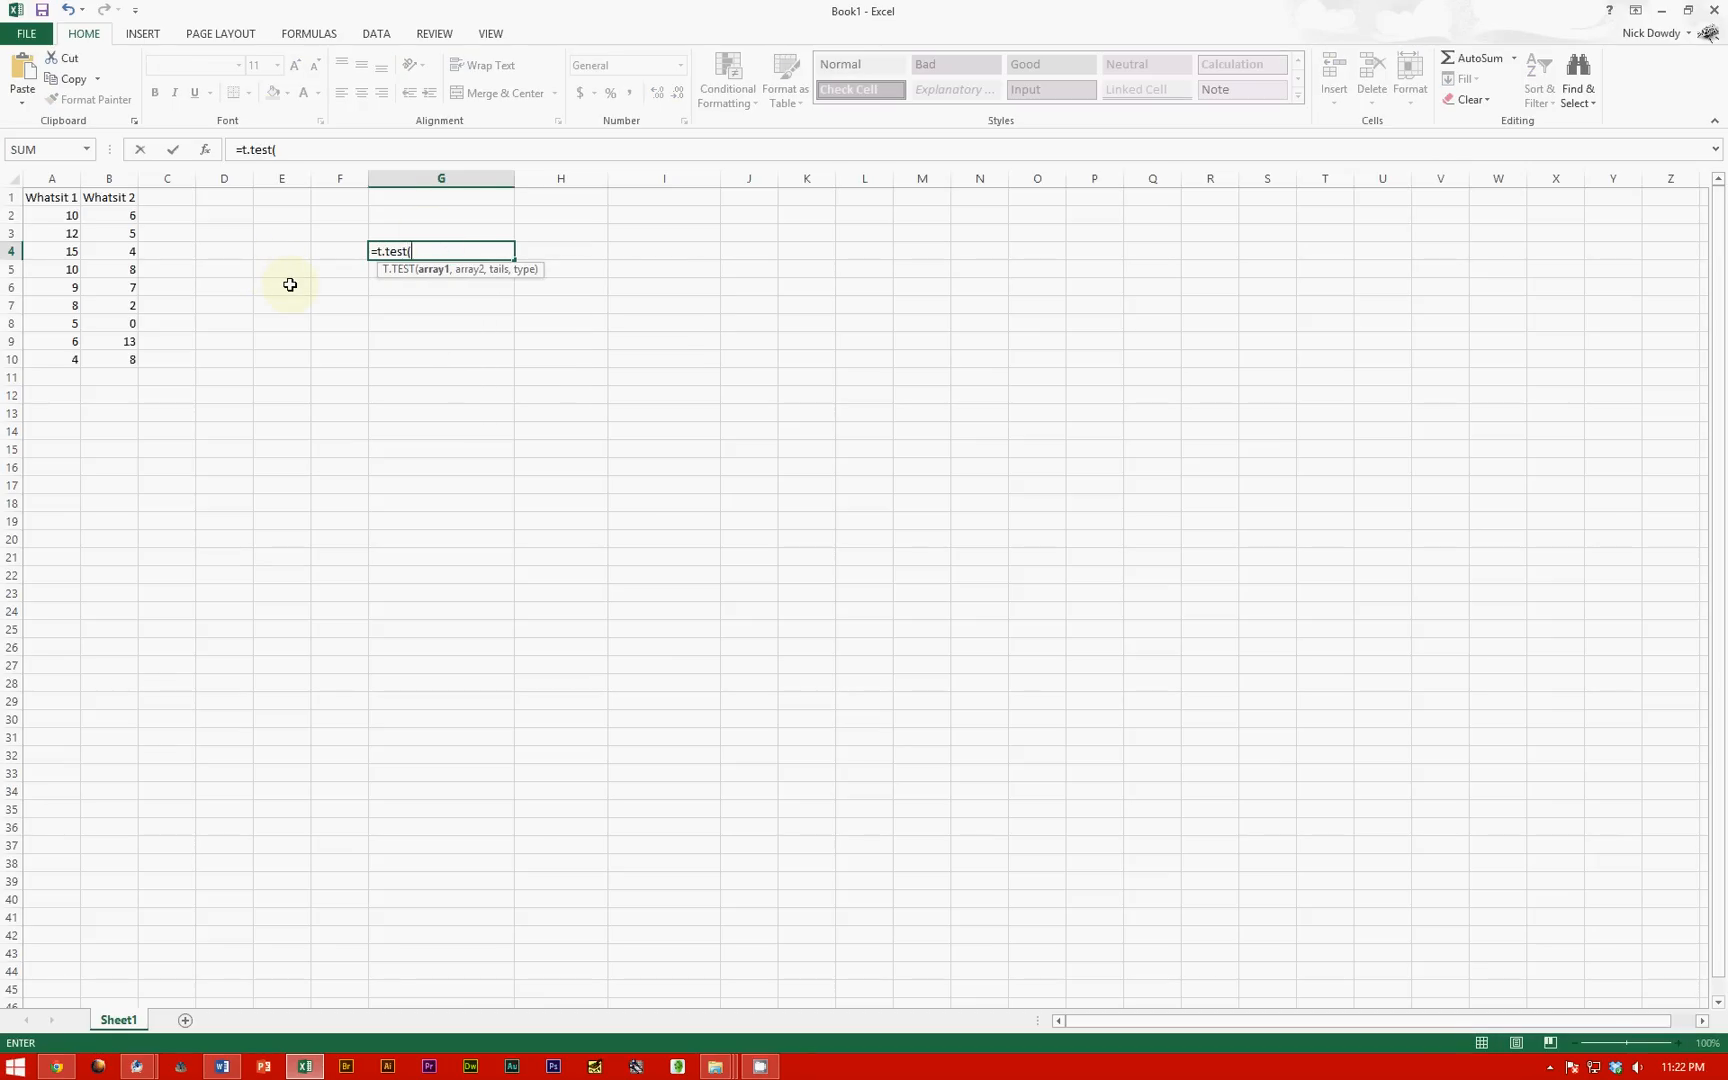
pyautogui.moveTo(62, 216); pyautogui.dragTo(37, 360)
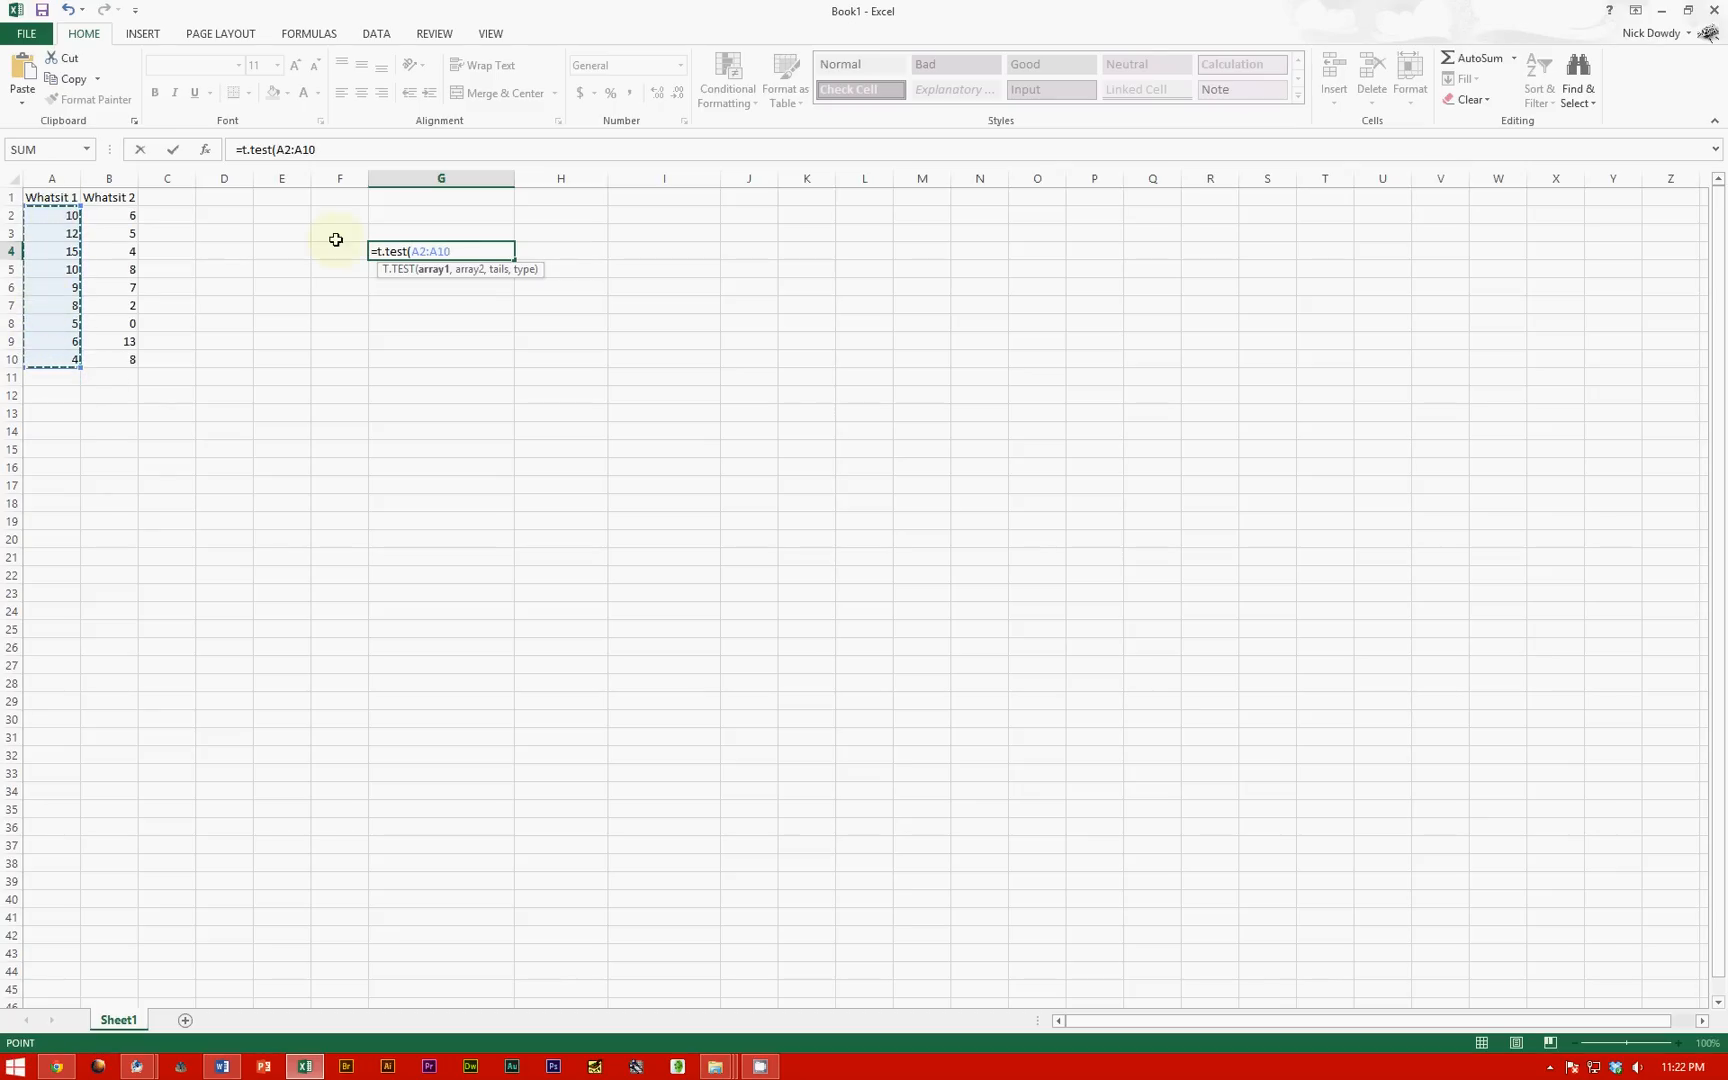
pyautogui.write(',')
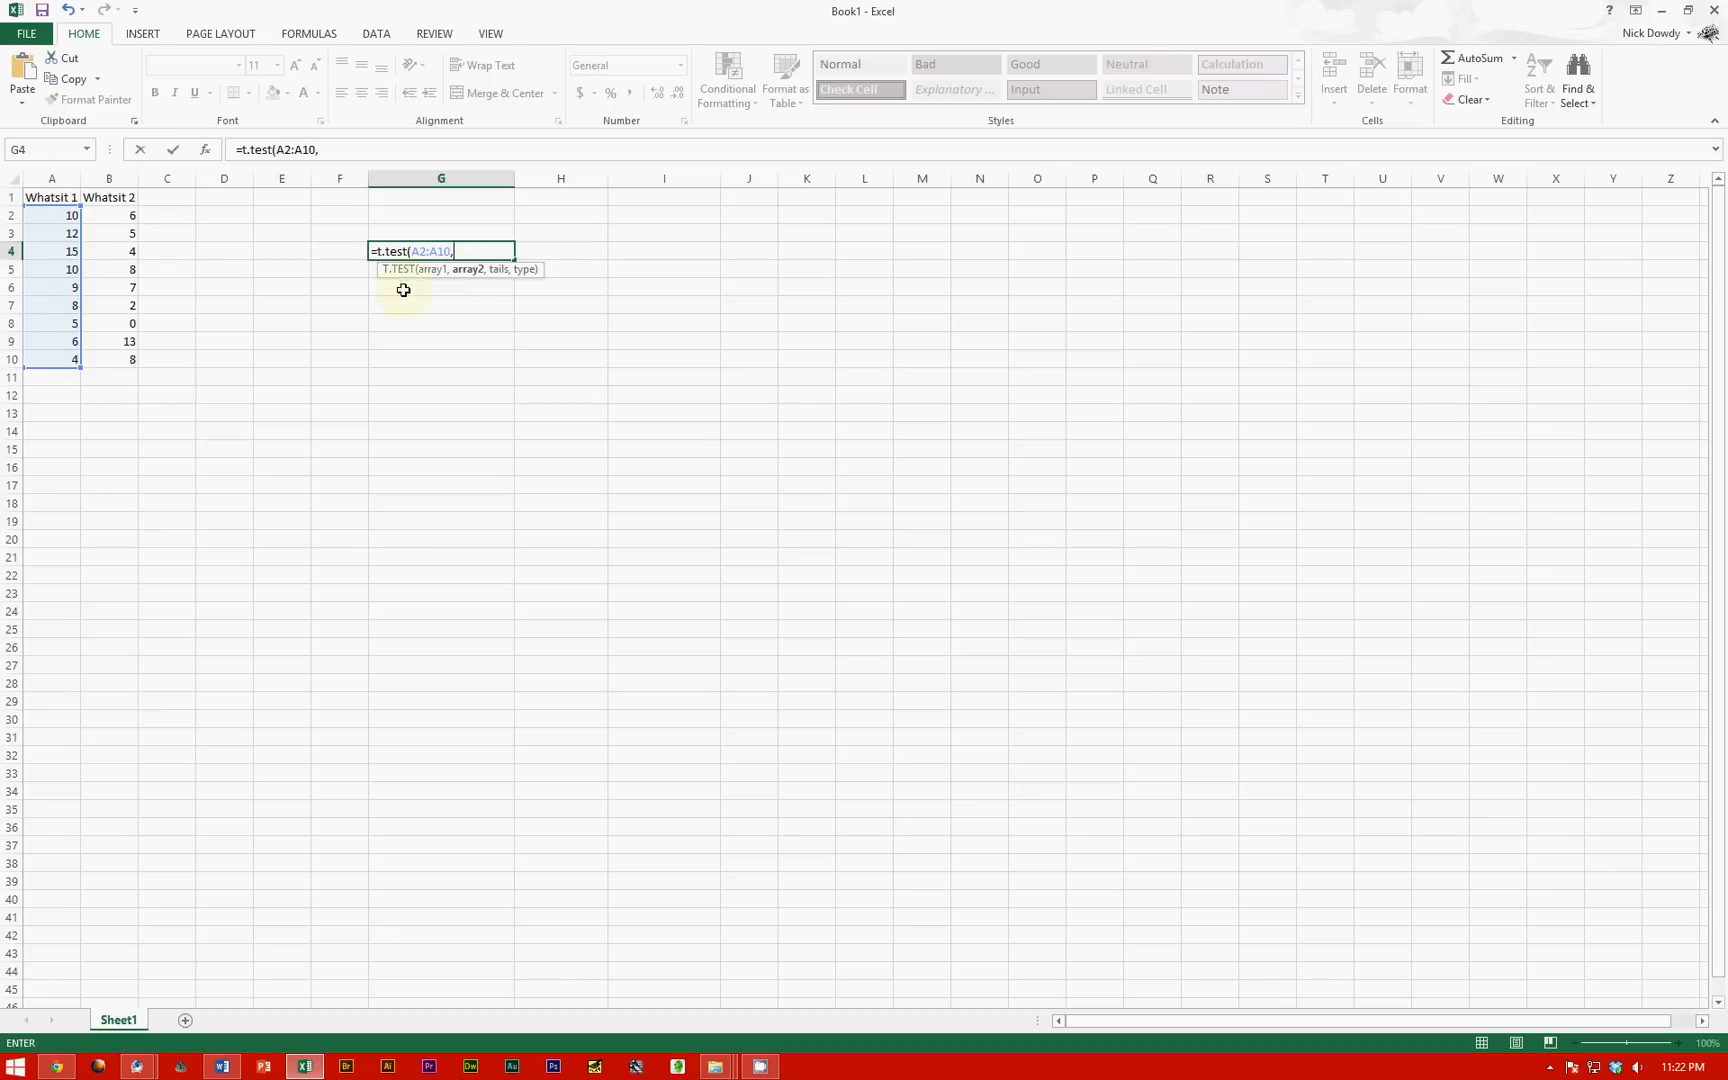
pyautogui.moveTo(120, 218); pyautogui.dragTo(120, 360)
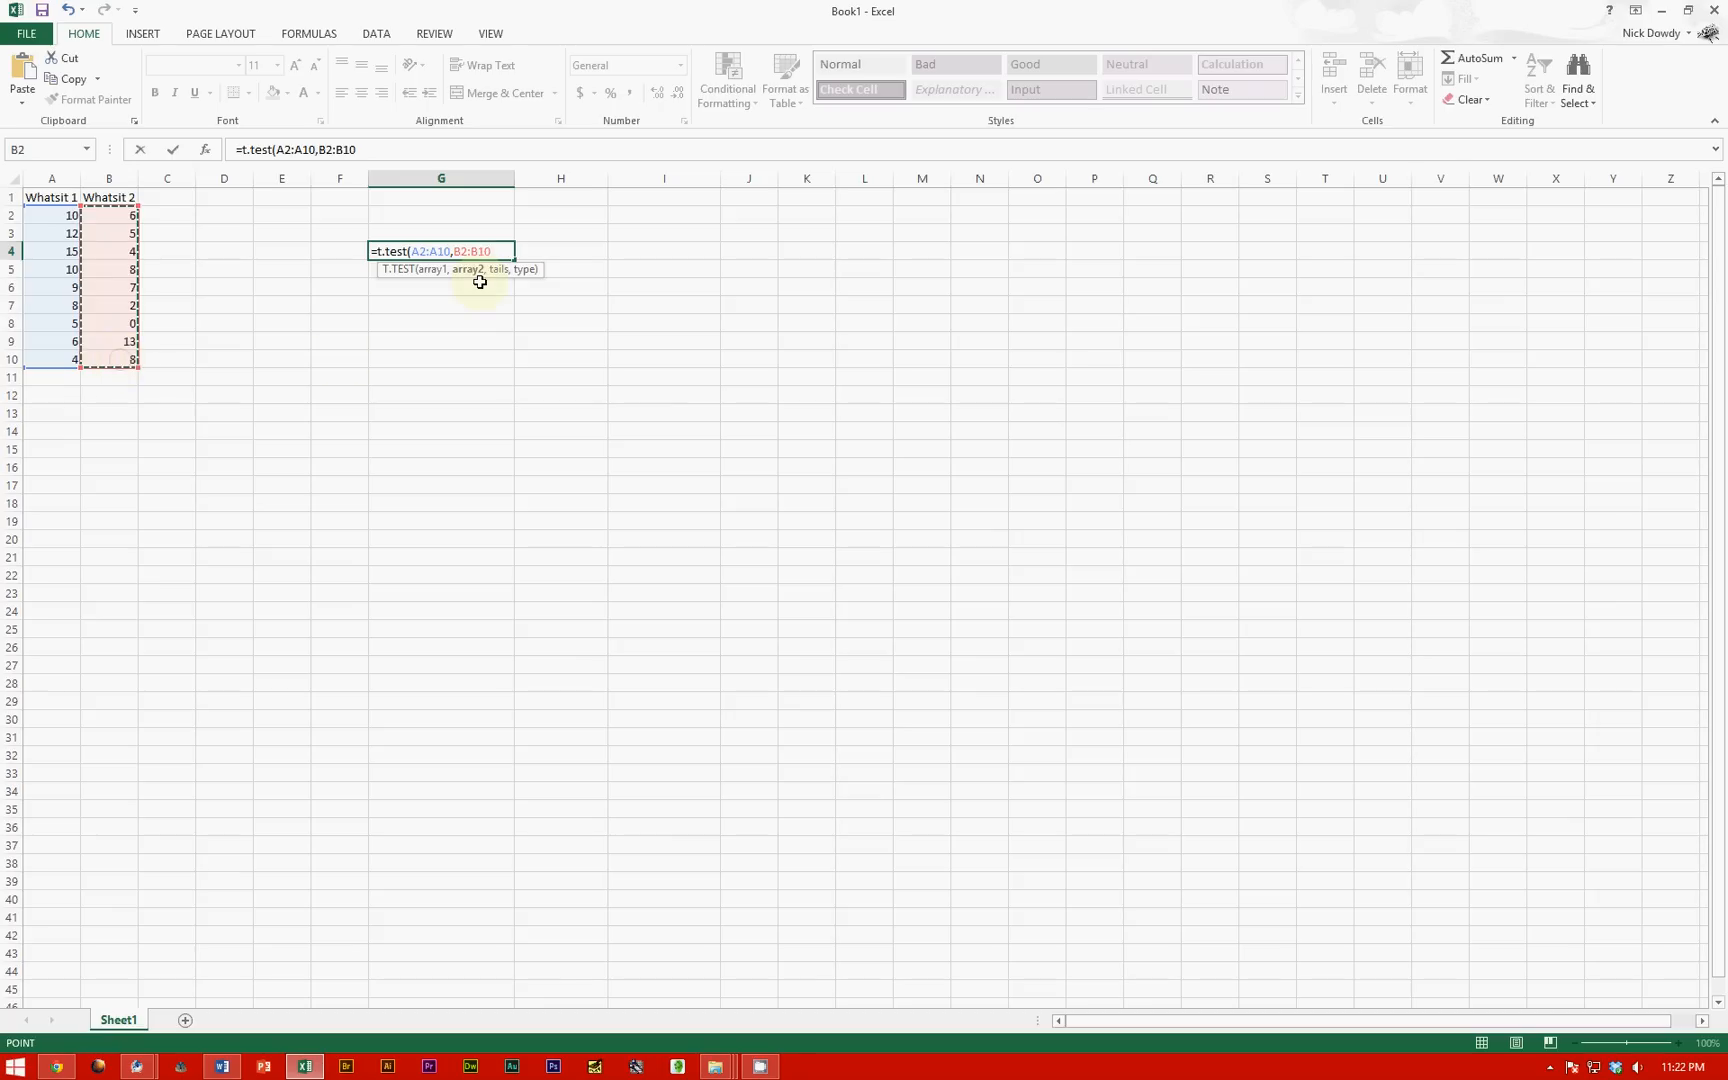
# Step: Complete the T.TEST formula with a two-tailed distribution (2) and the two-sample equal variance type (2)
pyautogui.write(',')
pyautogui.click(569, 302)
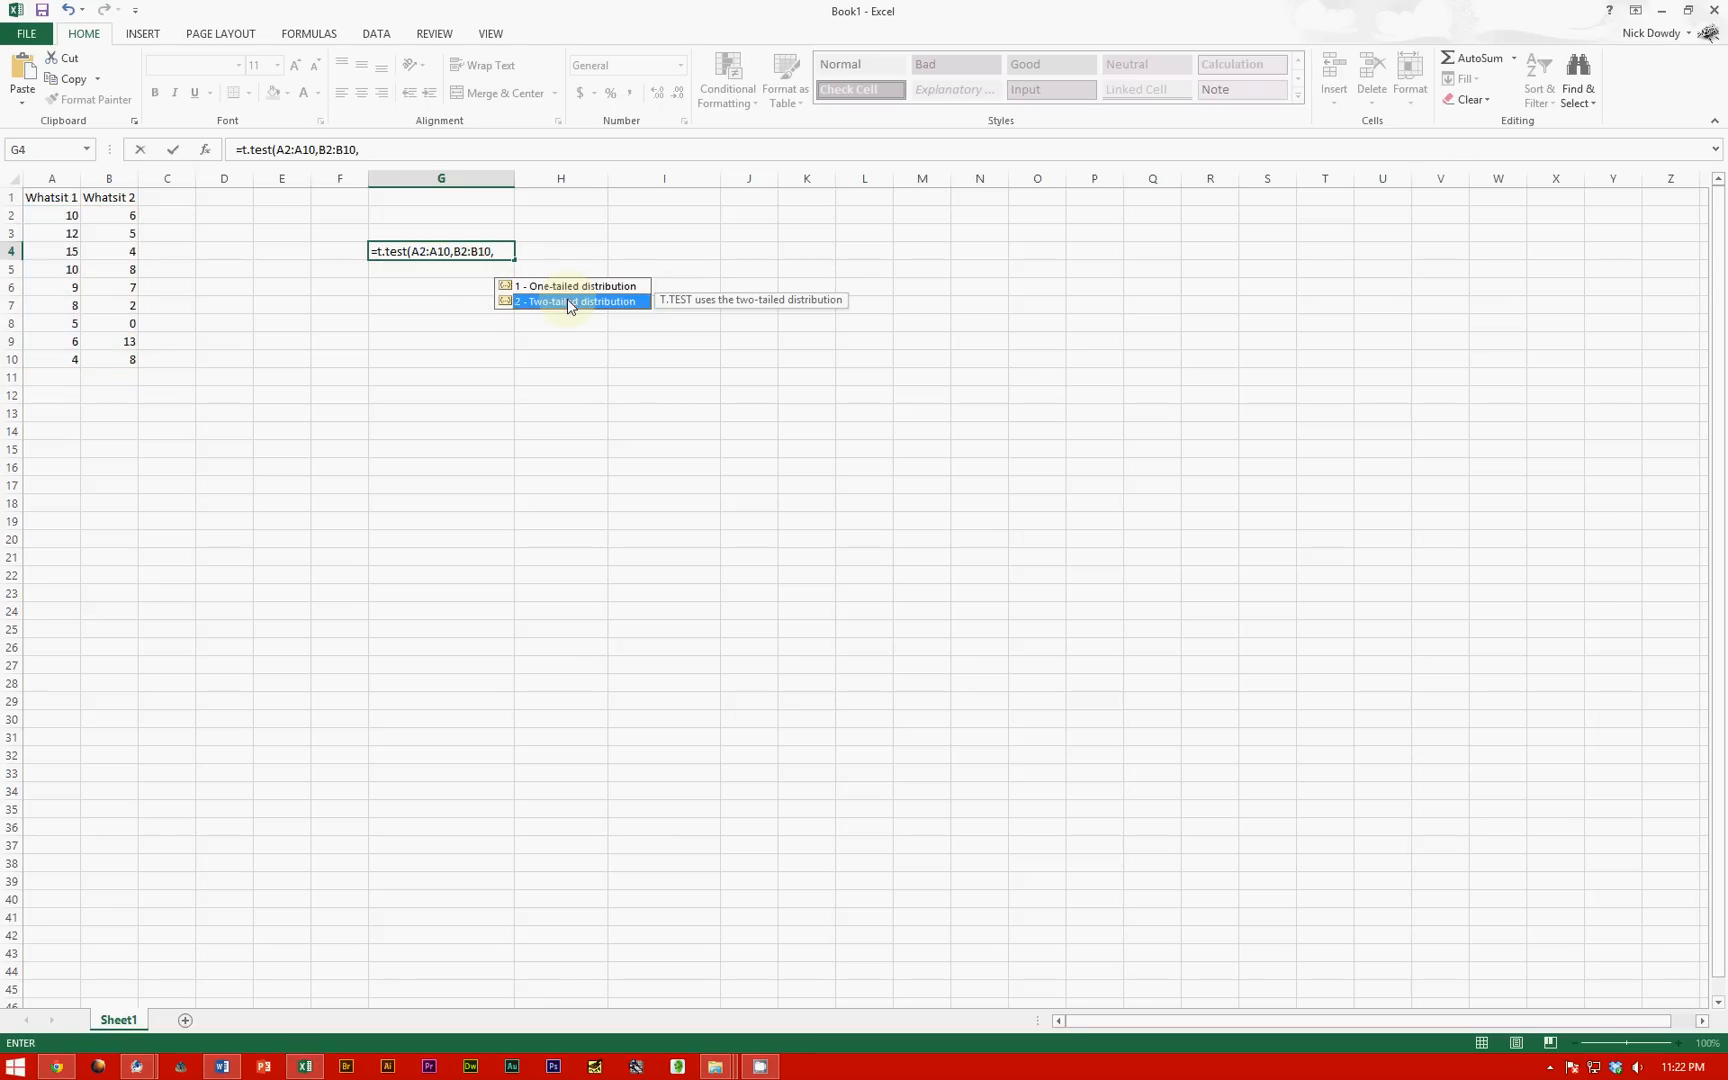
pyautogui.doubleClick(569, 302)
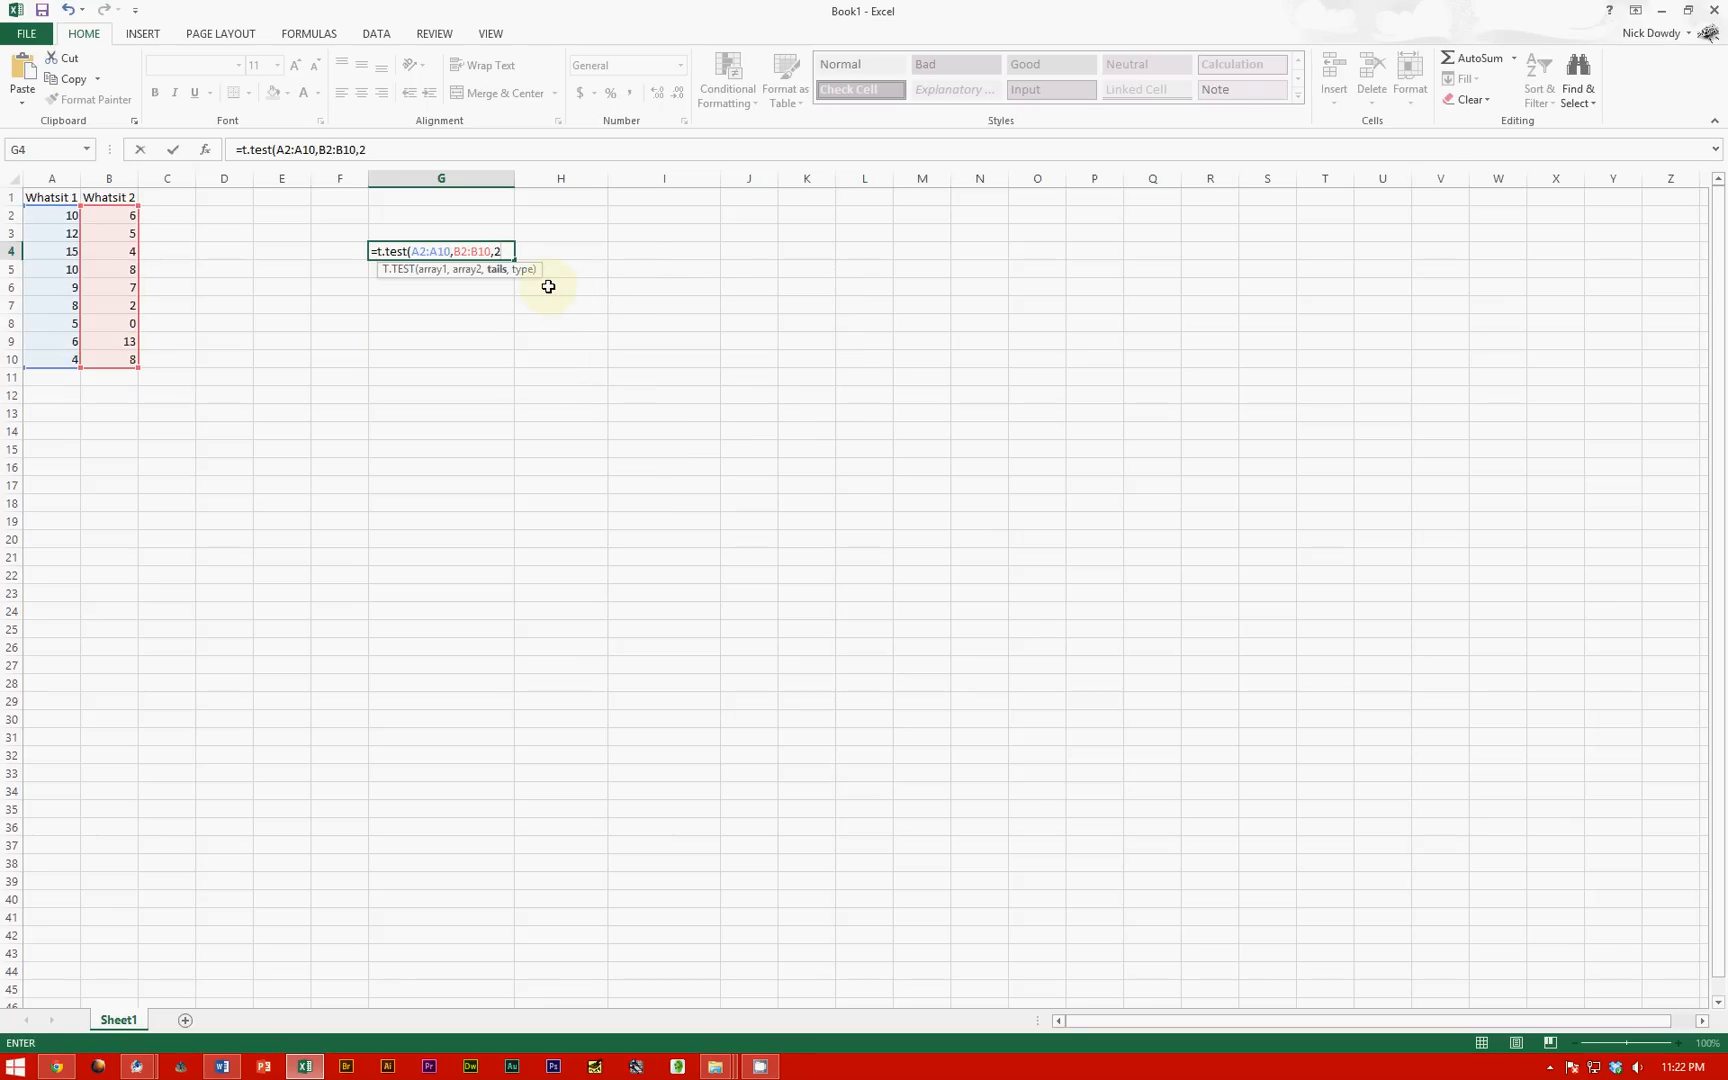
pyautogui.write(',')
pyautogui.click(552, 302)
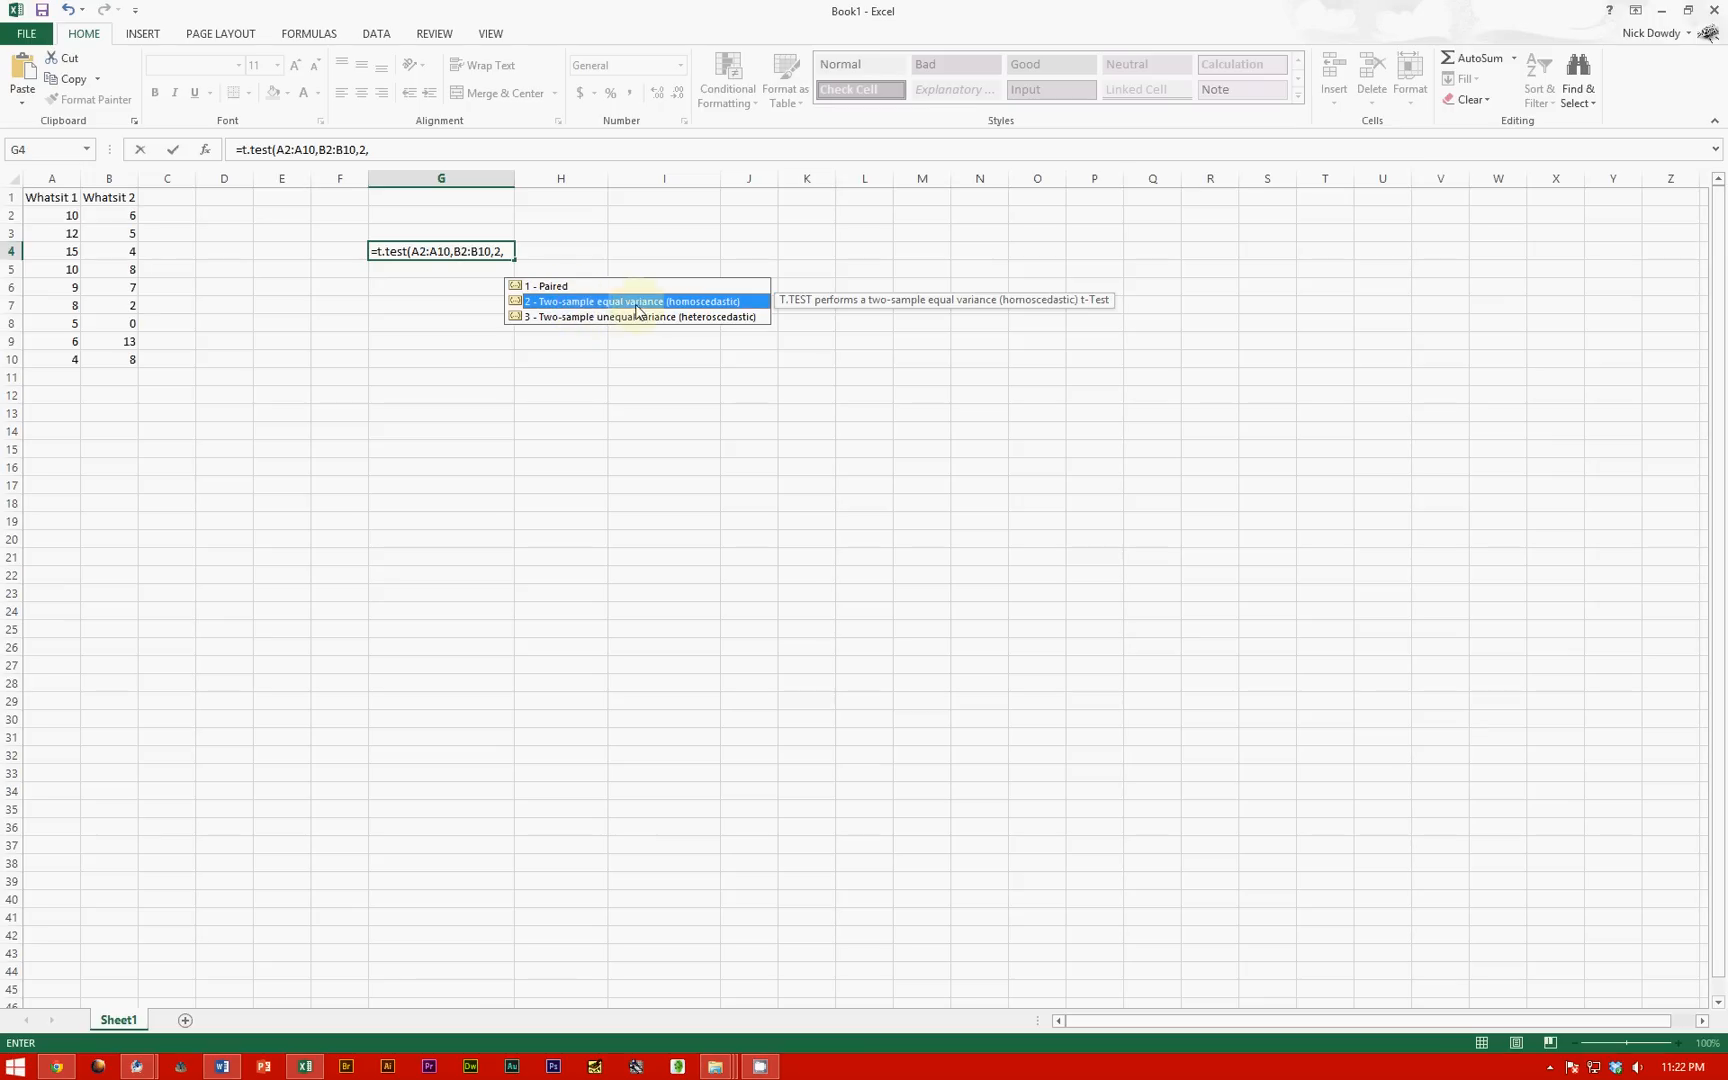
pyautogui.doubleClick(553, 301)
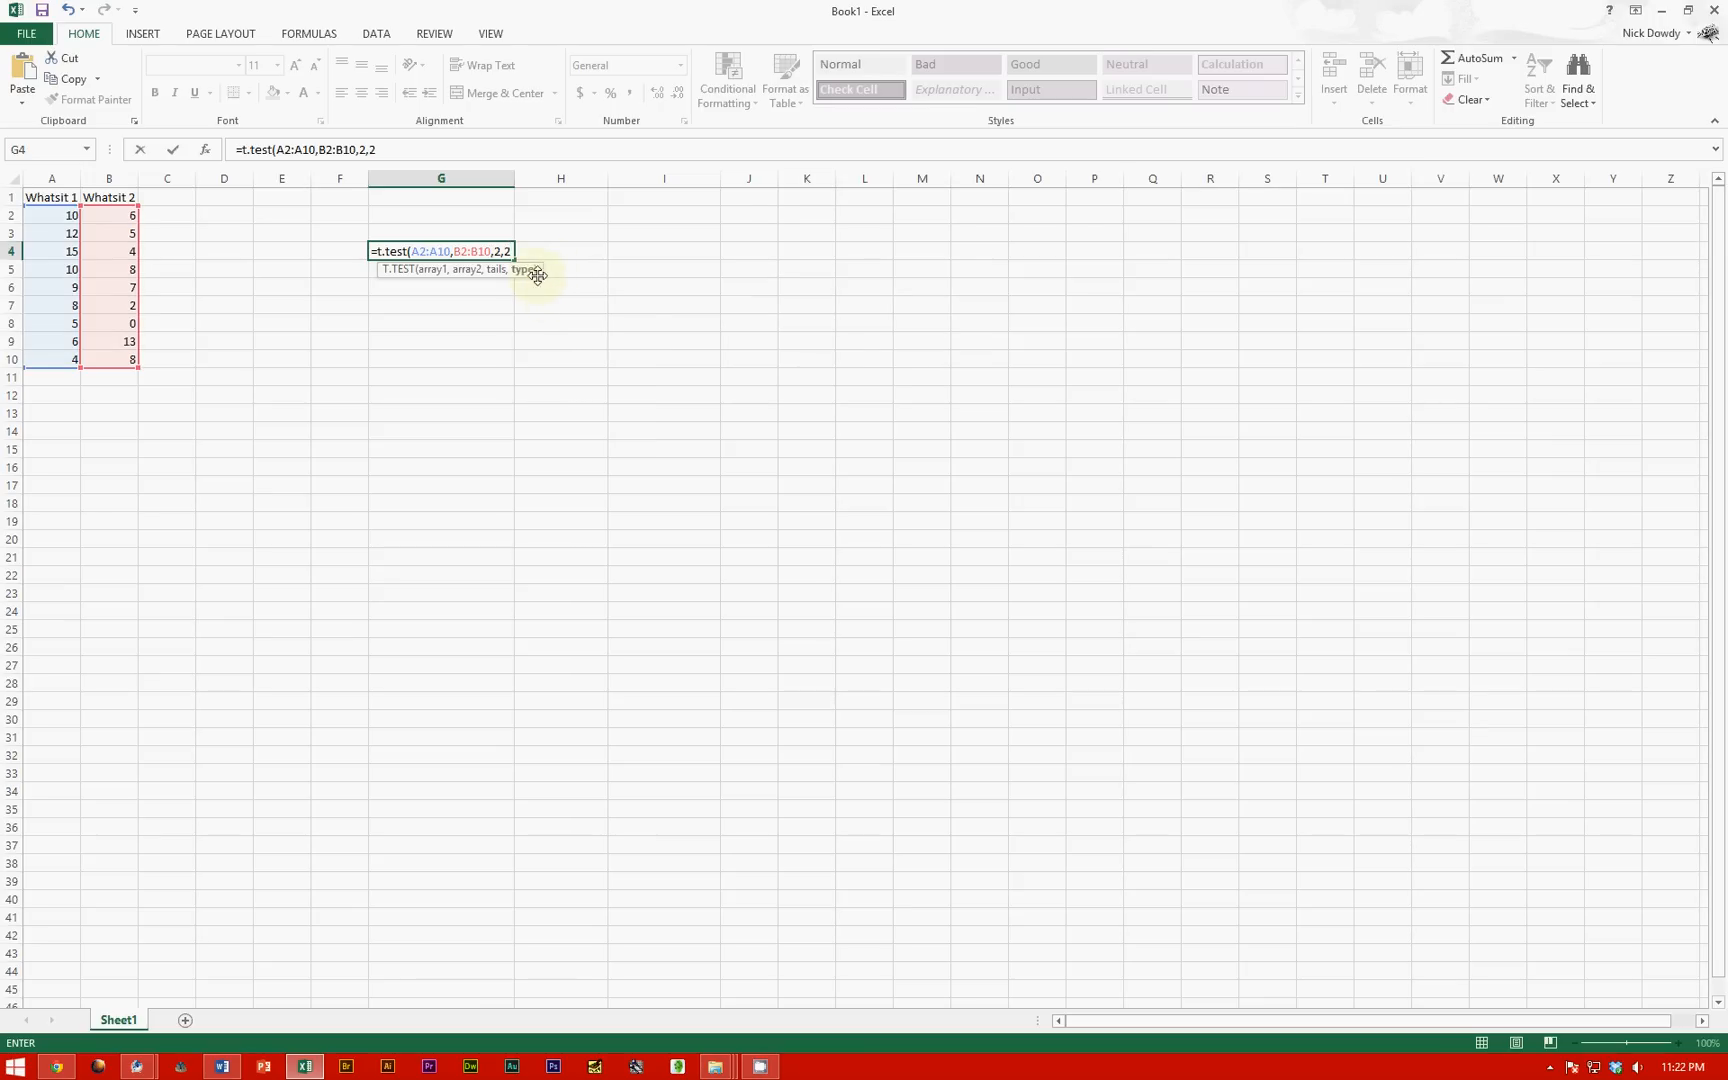
pyautogui.press('Return')
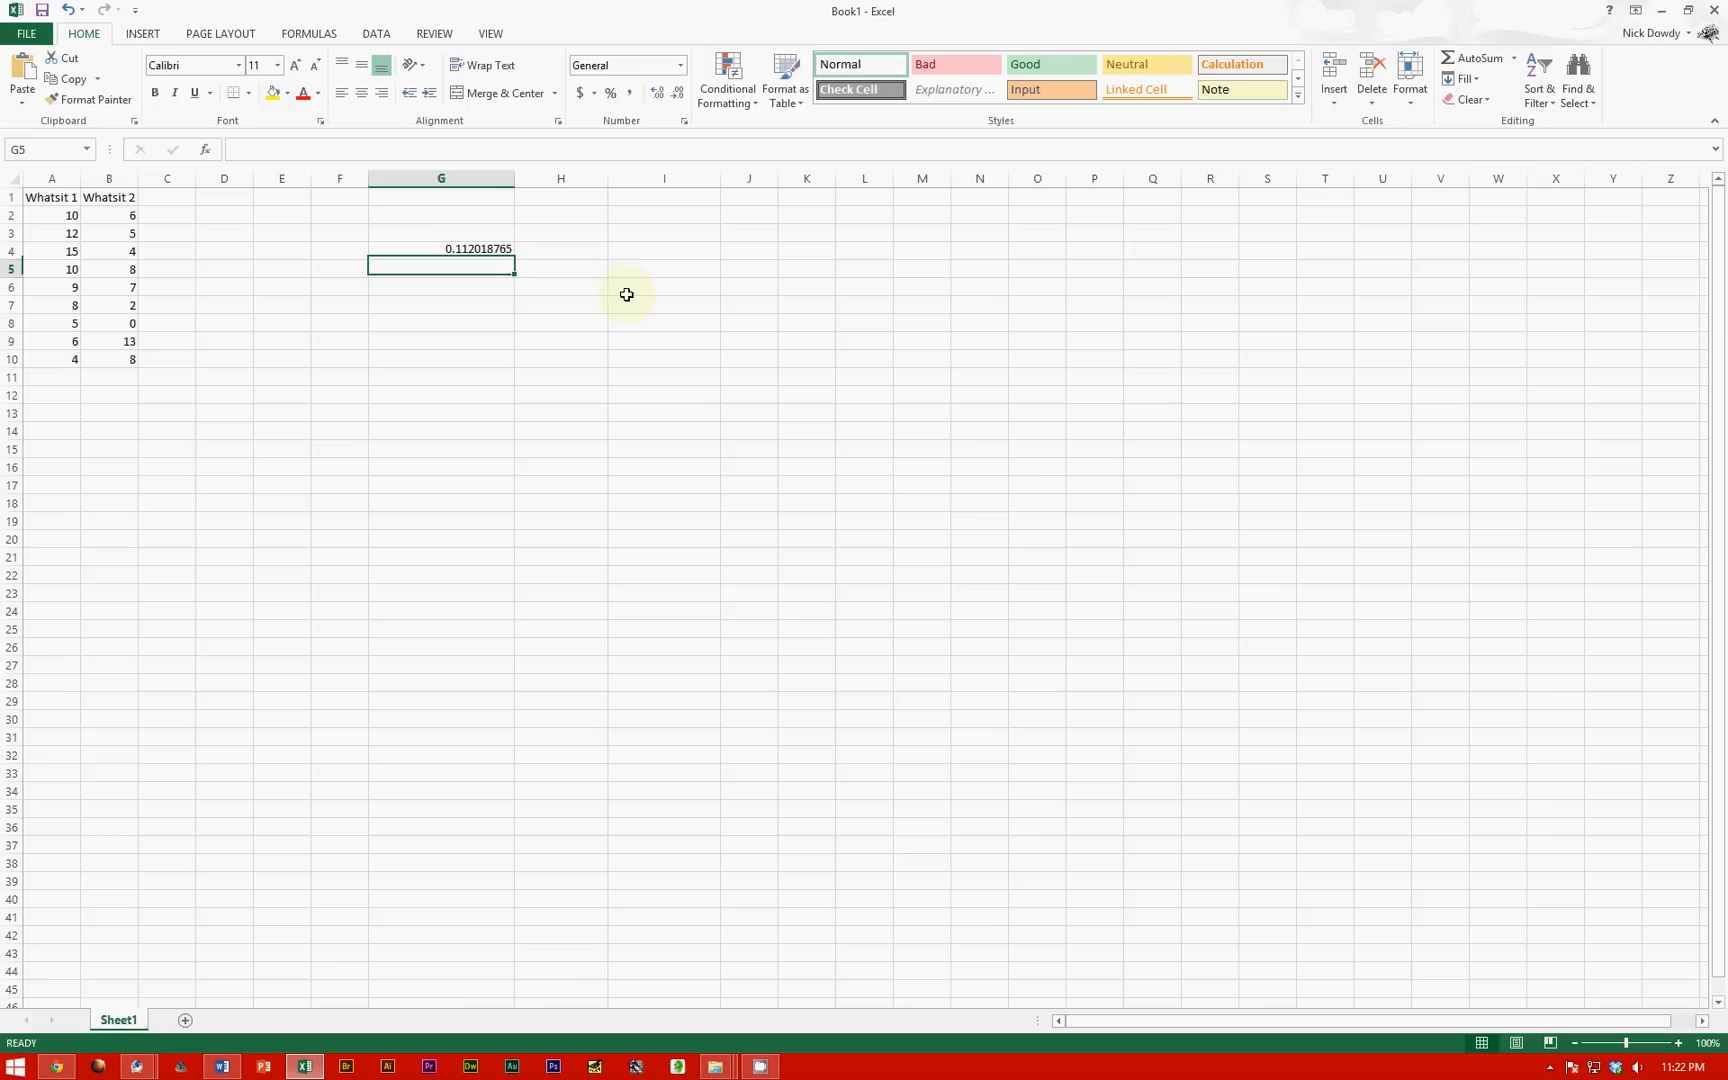
# Step: Clear the T.TEST formula from cell G4
pyautogui.click(494, 251)
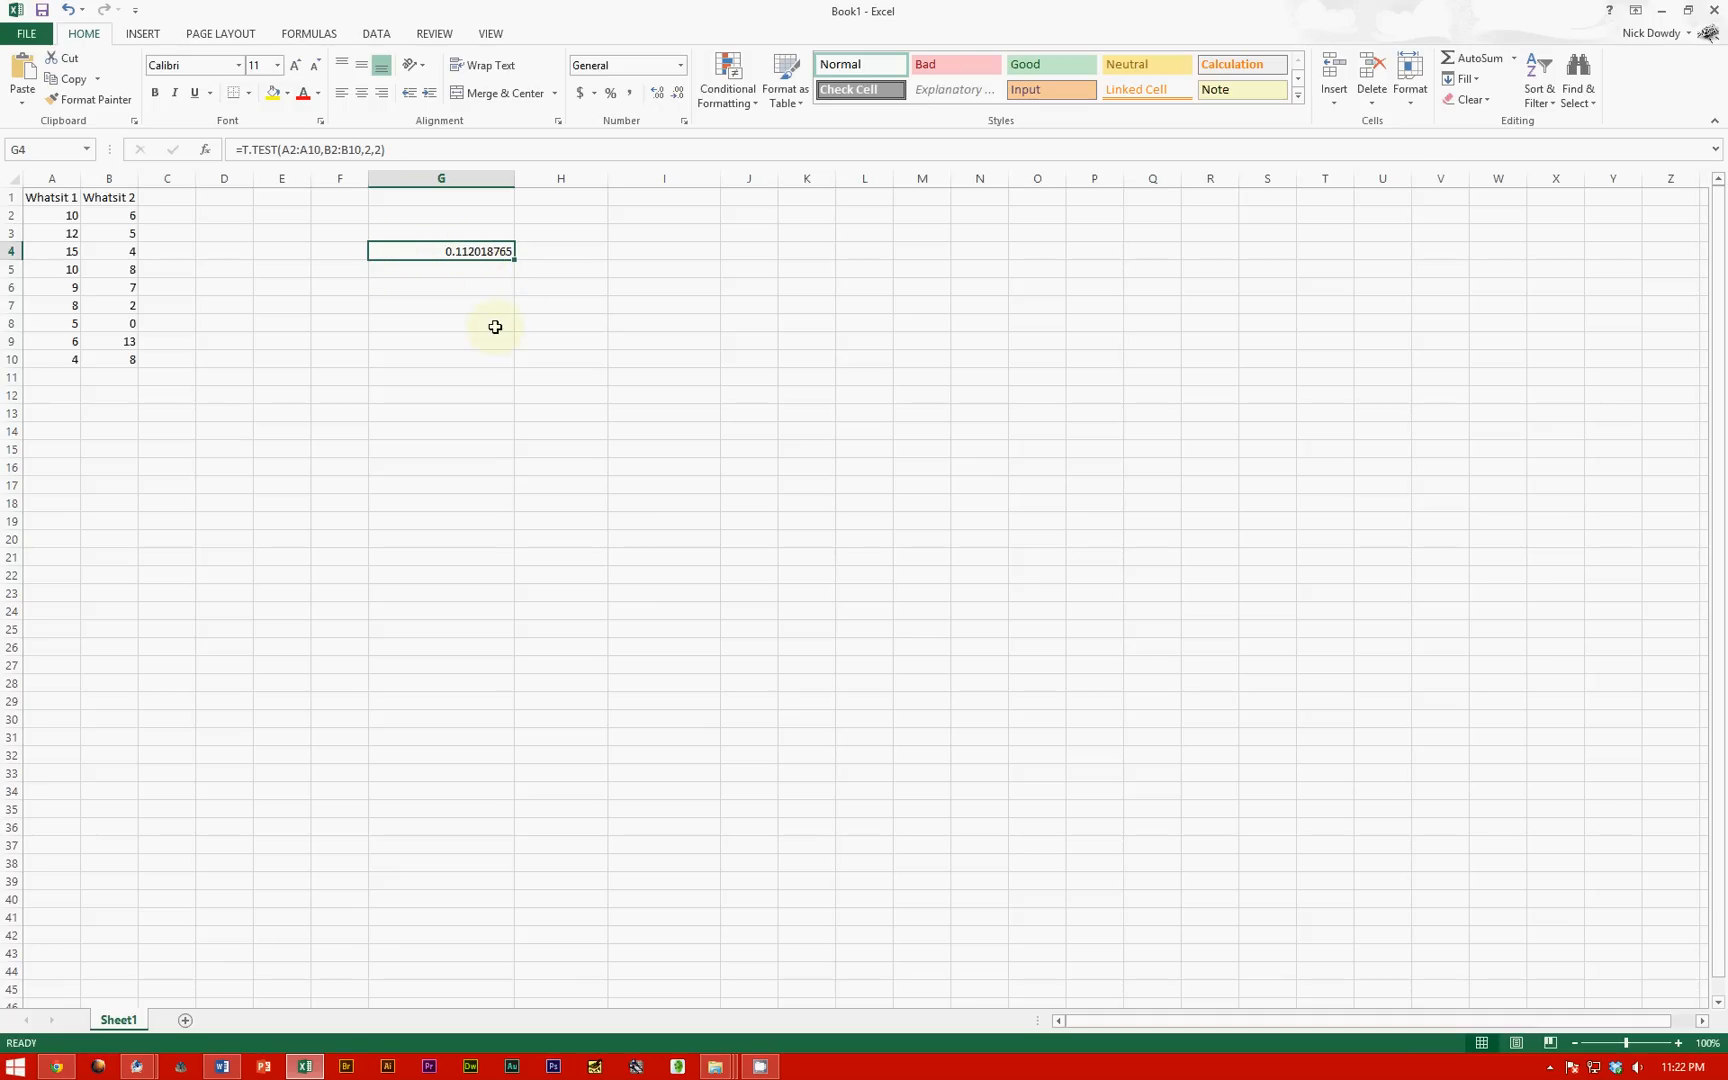
pyautogui.press('Delete')
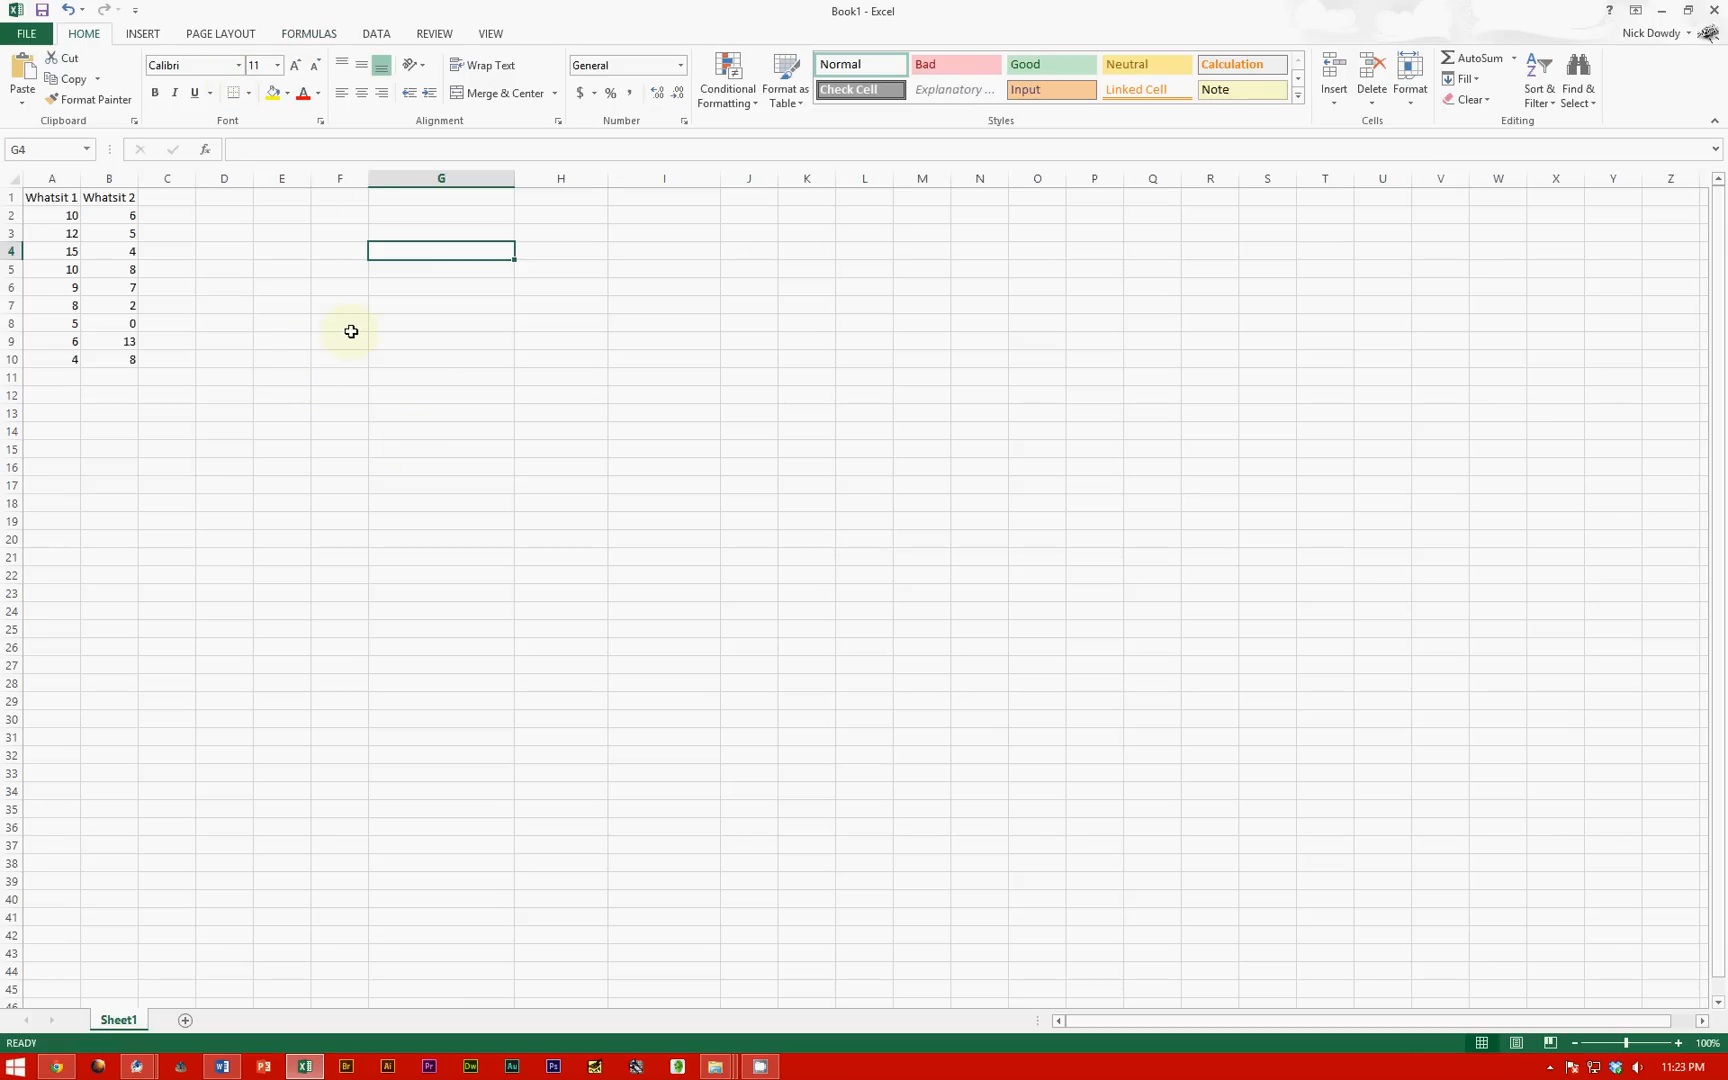
# Step: Enable the Analysis ToolPak add-in through the Excel add-in options
pyautogui.click(376, 35)
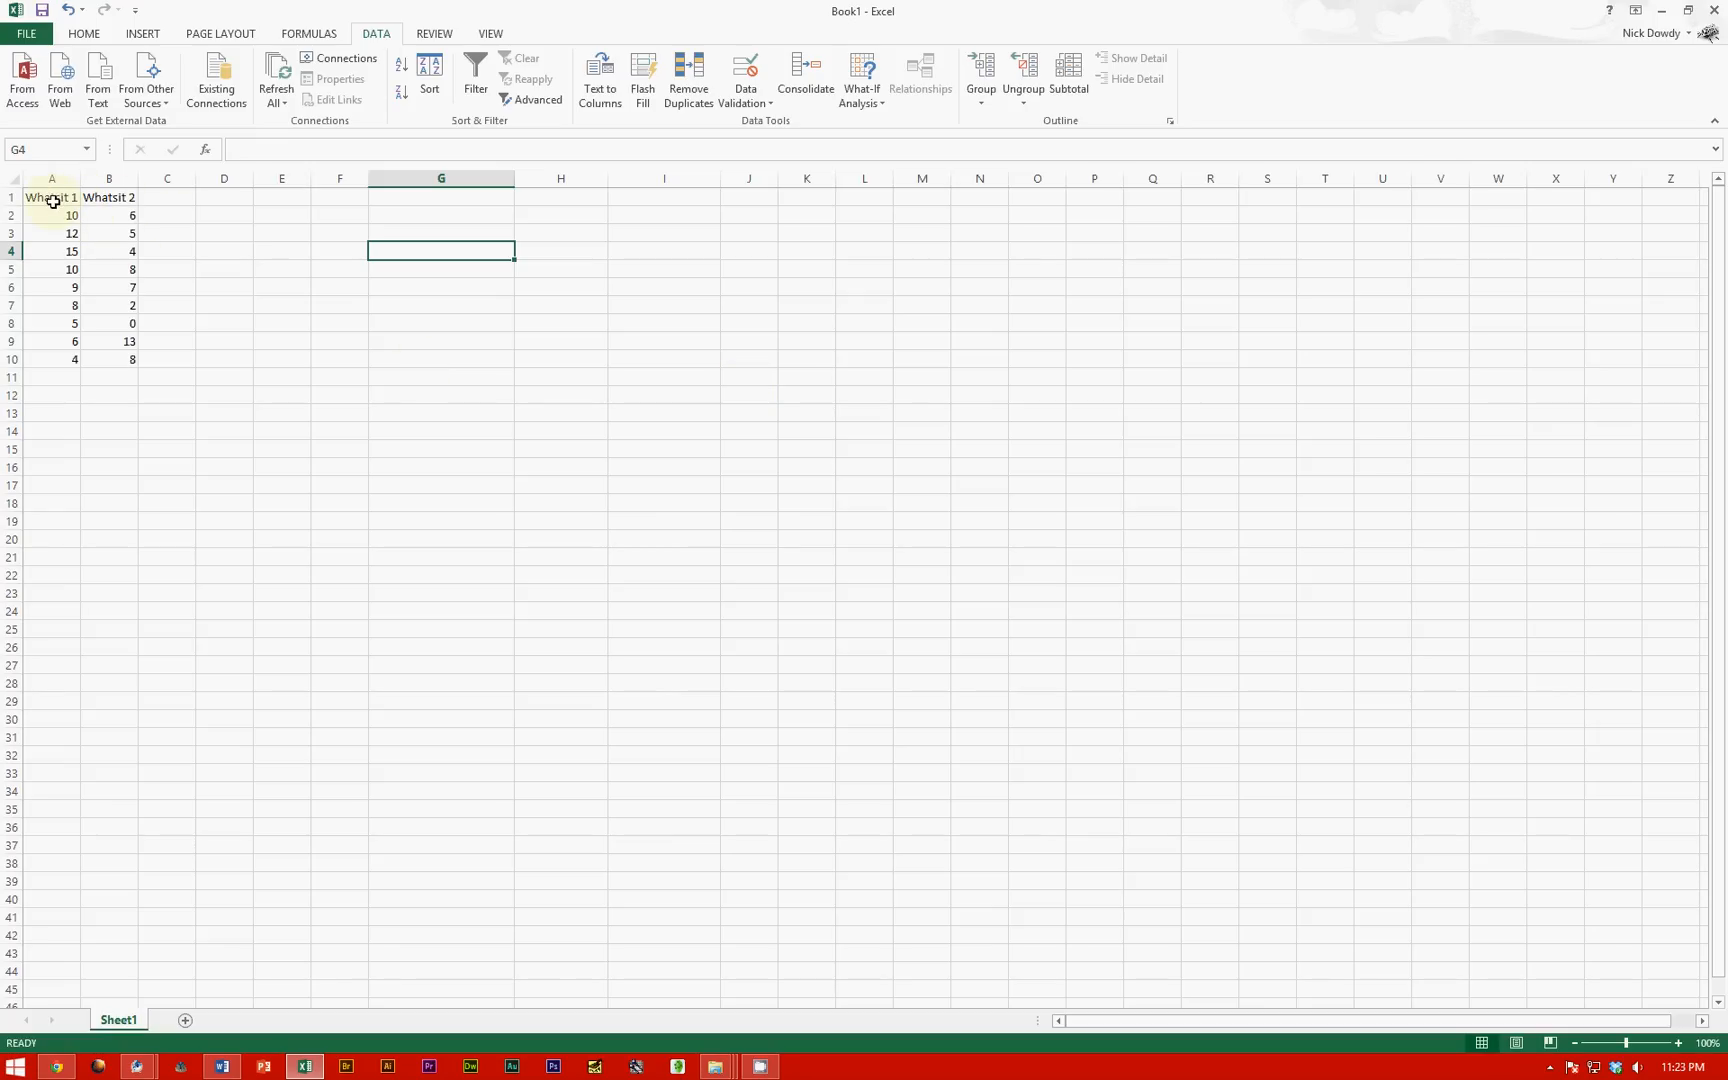
pyautogui.click(25, 35)
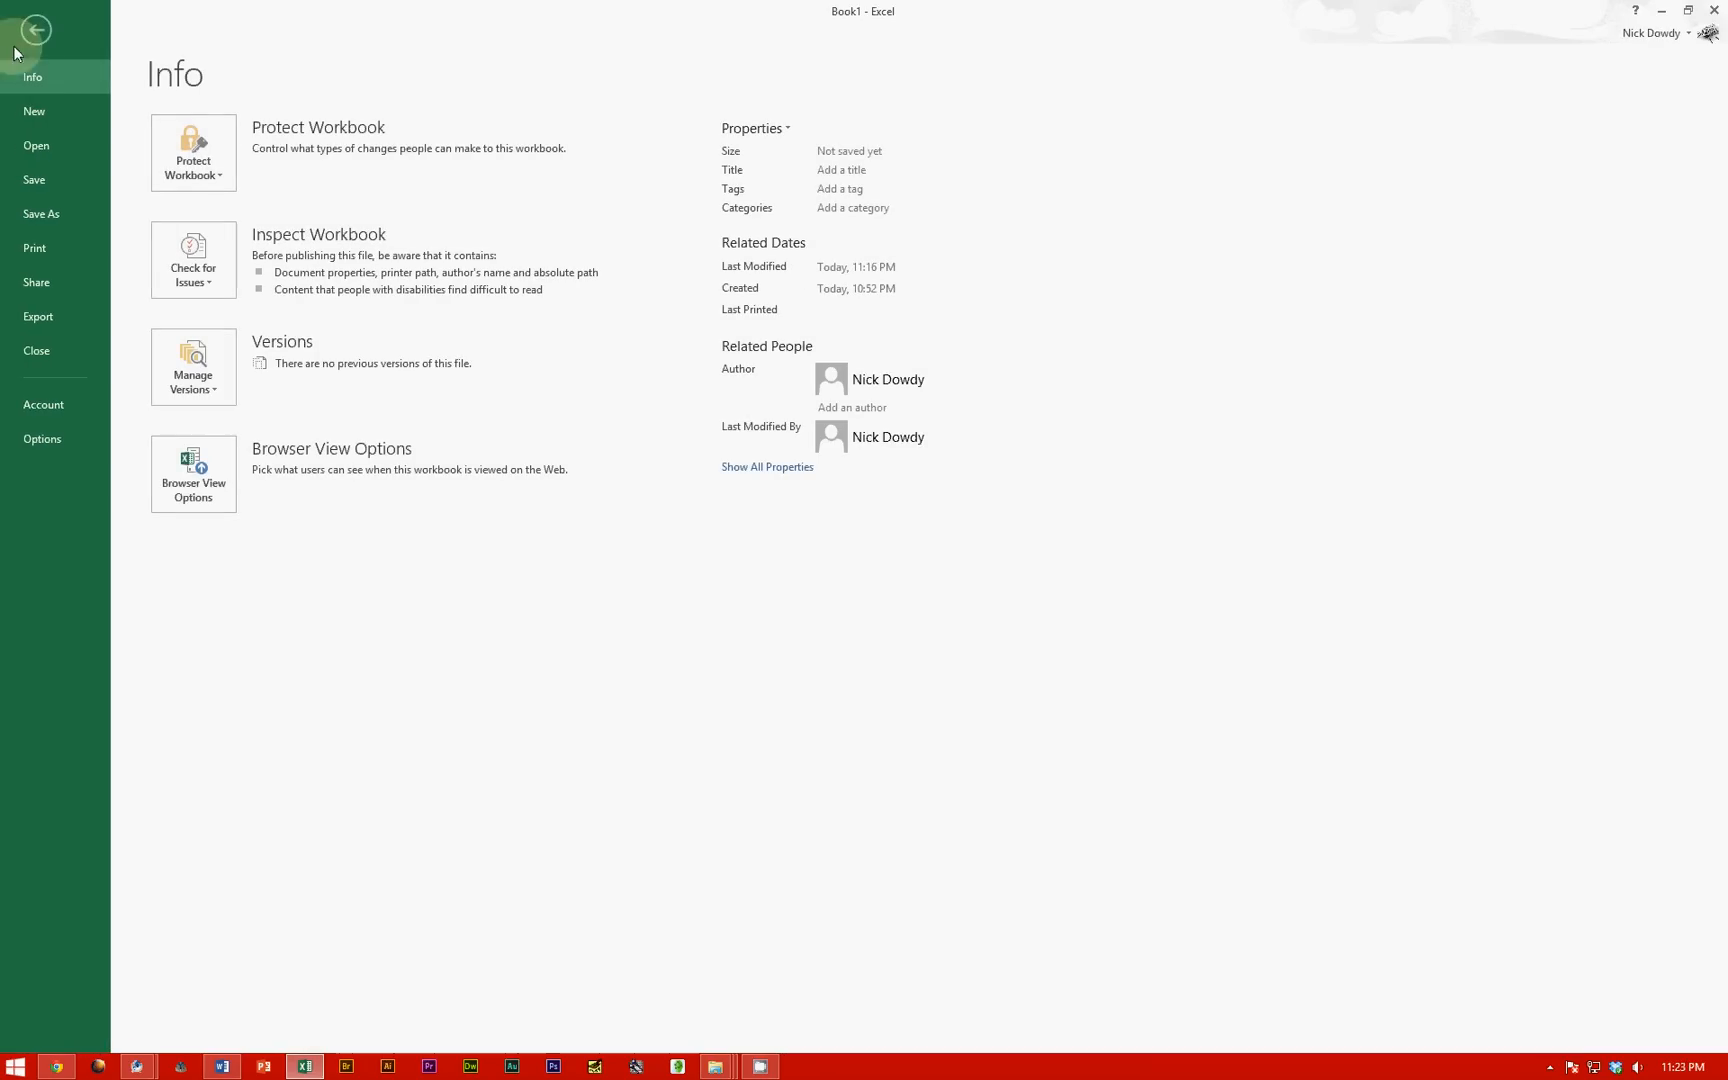
pyautogui.click(30, 442)
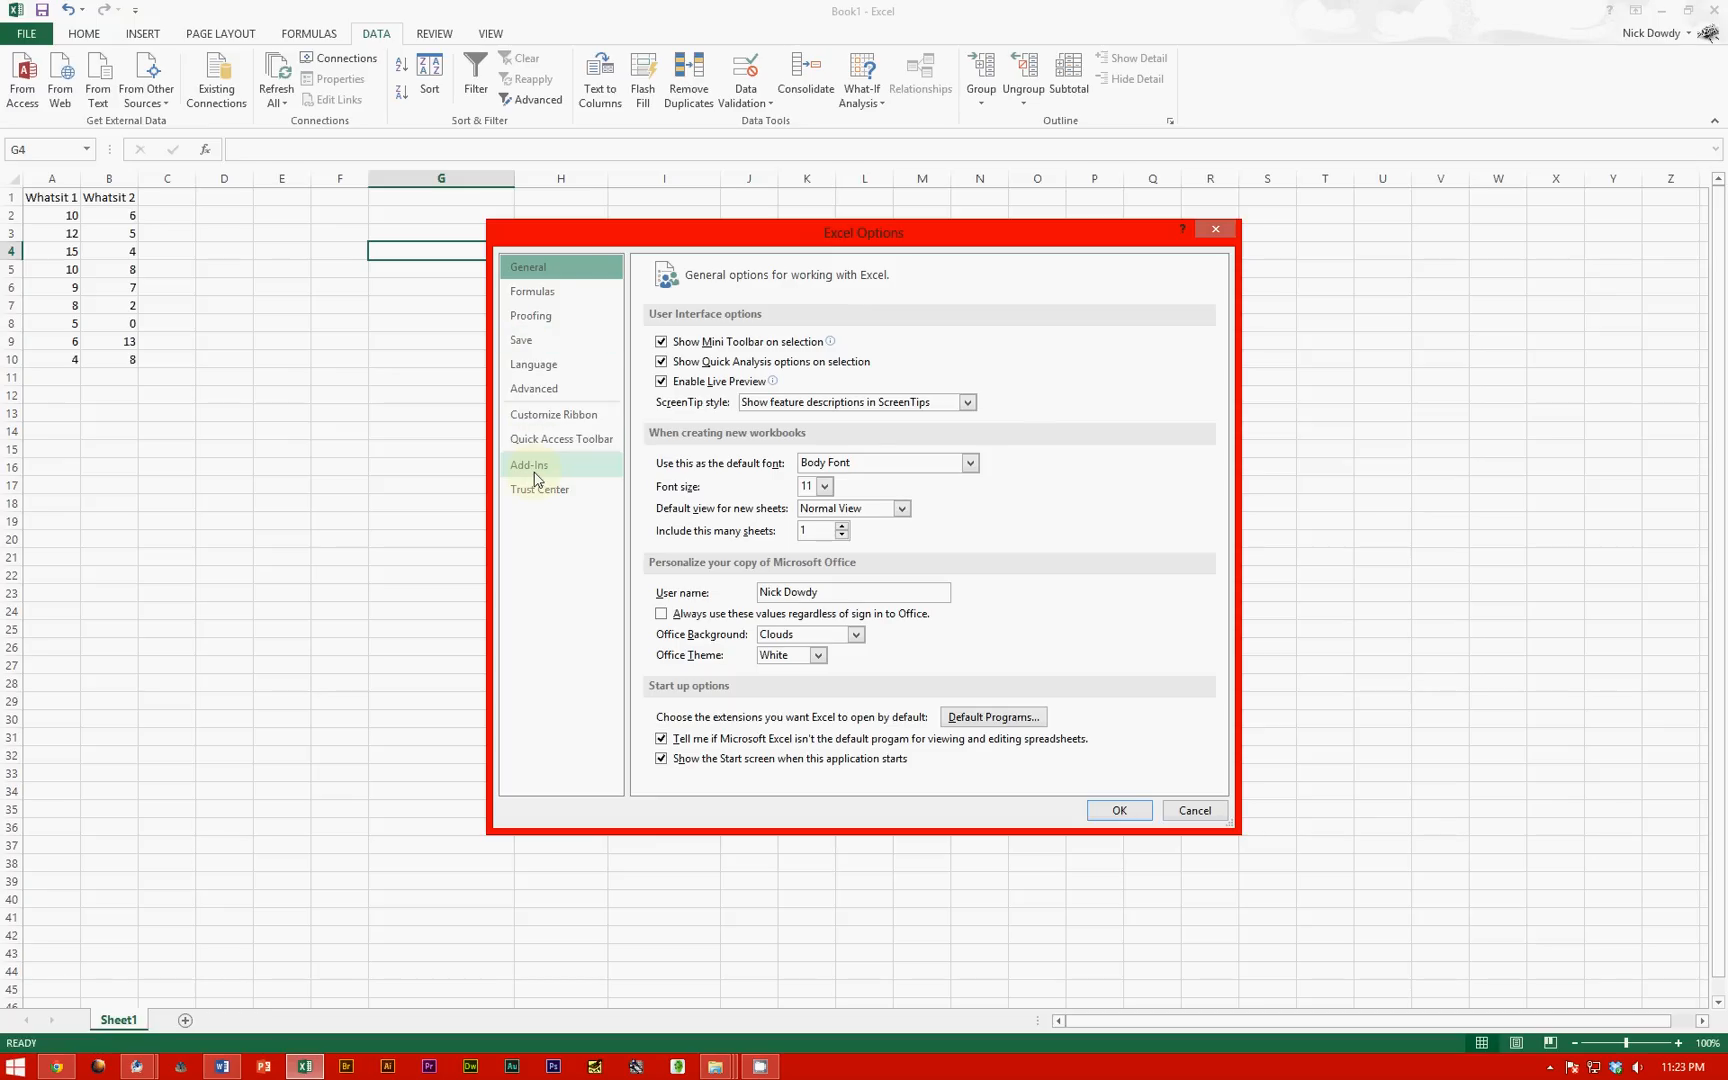
pyautogui.click(530, 466)
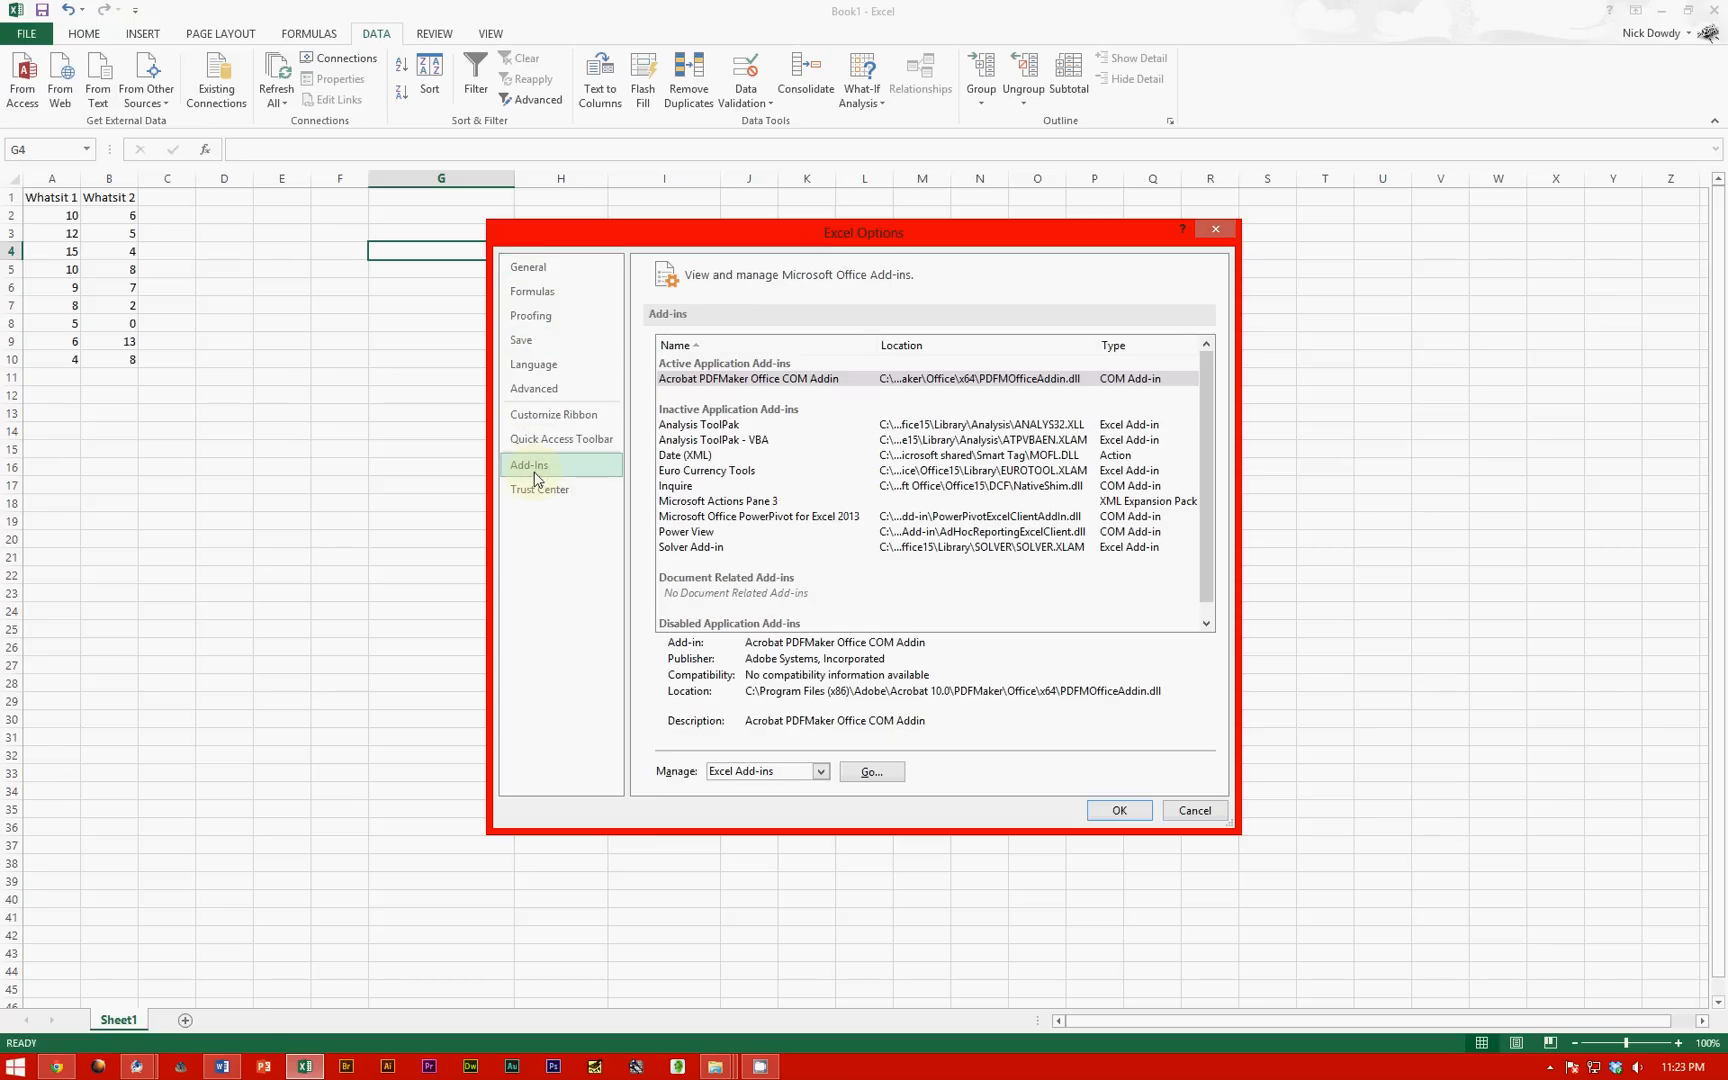
pyautogui.click(685, 426)
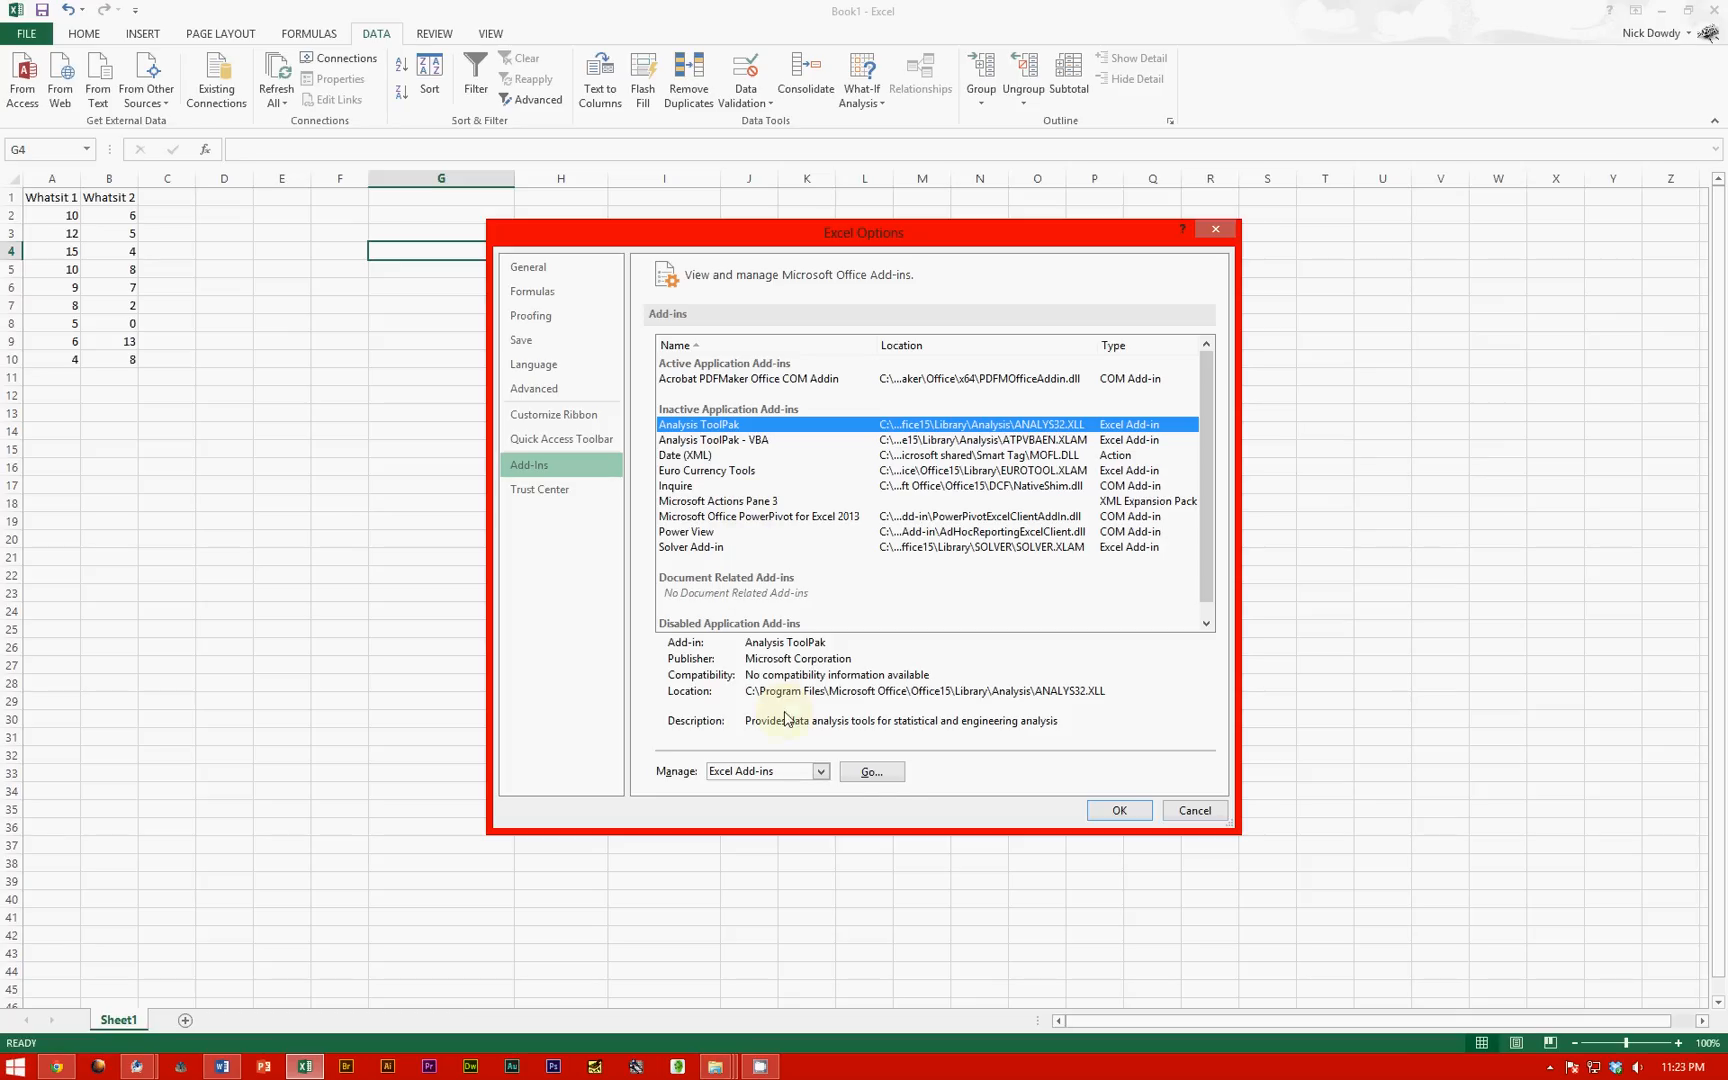
pyautogui.click(872, 773)
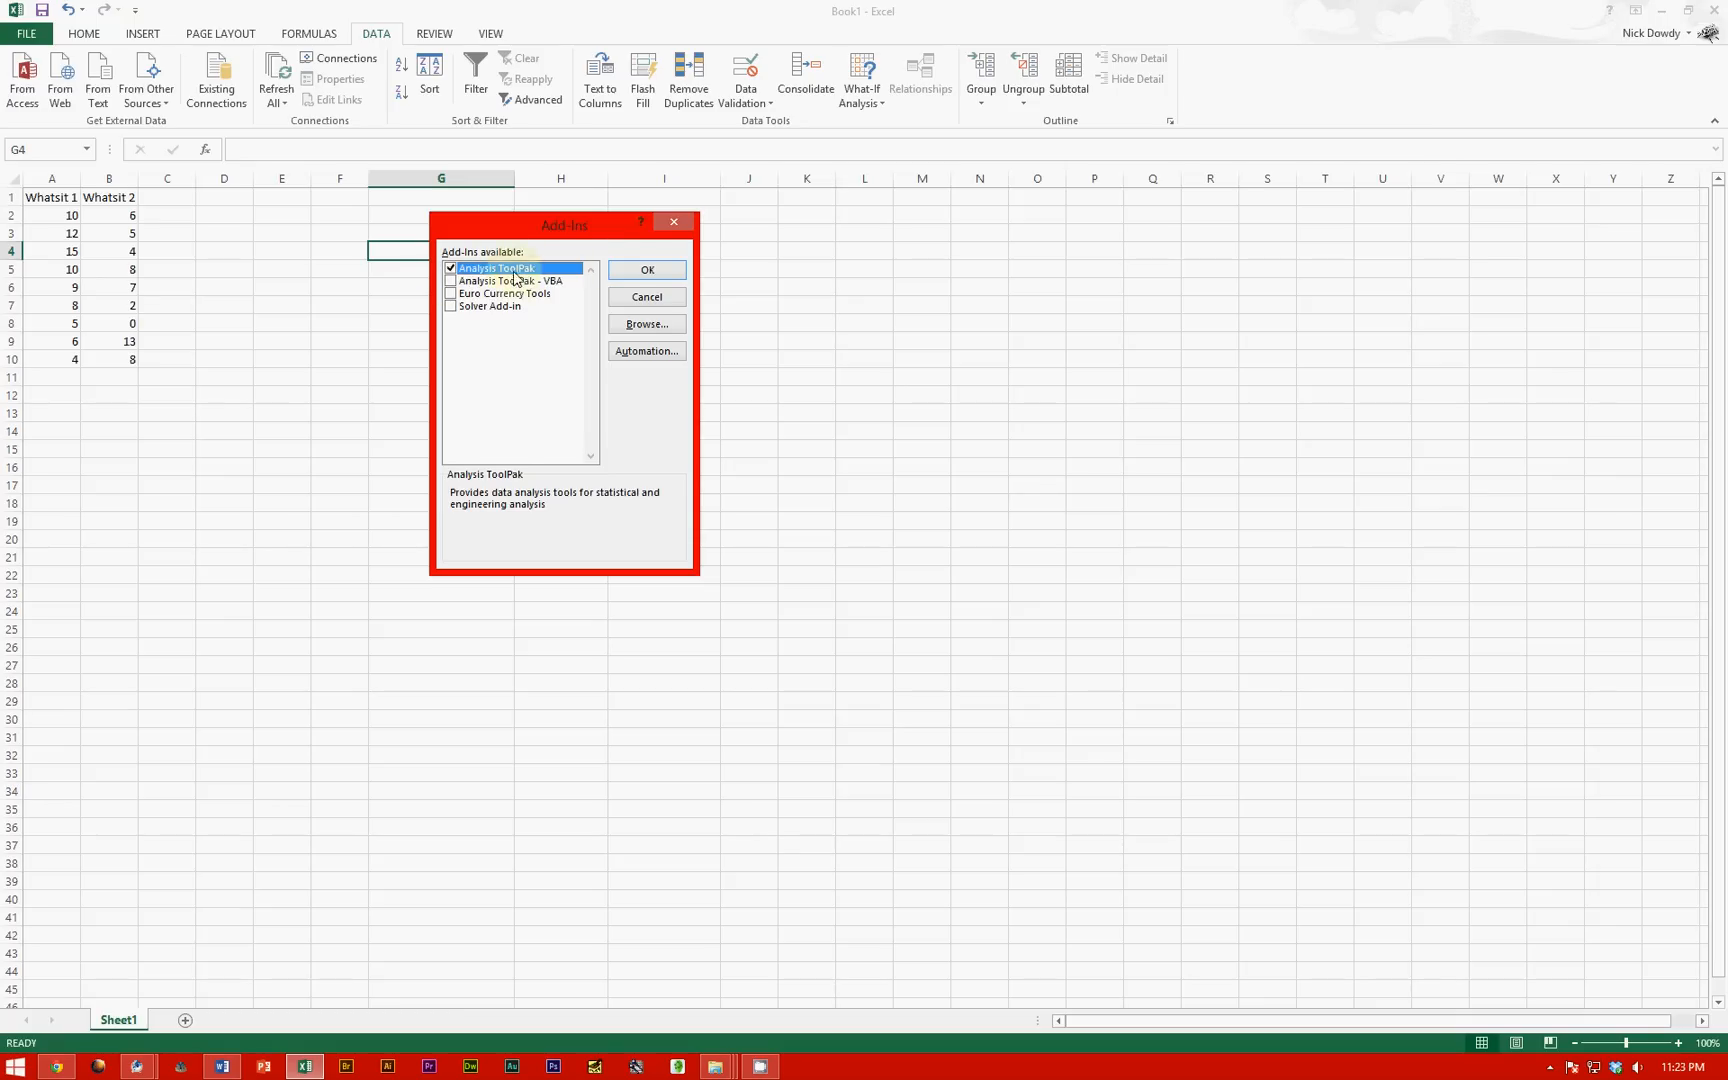
pyautogui.click(632, 272)
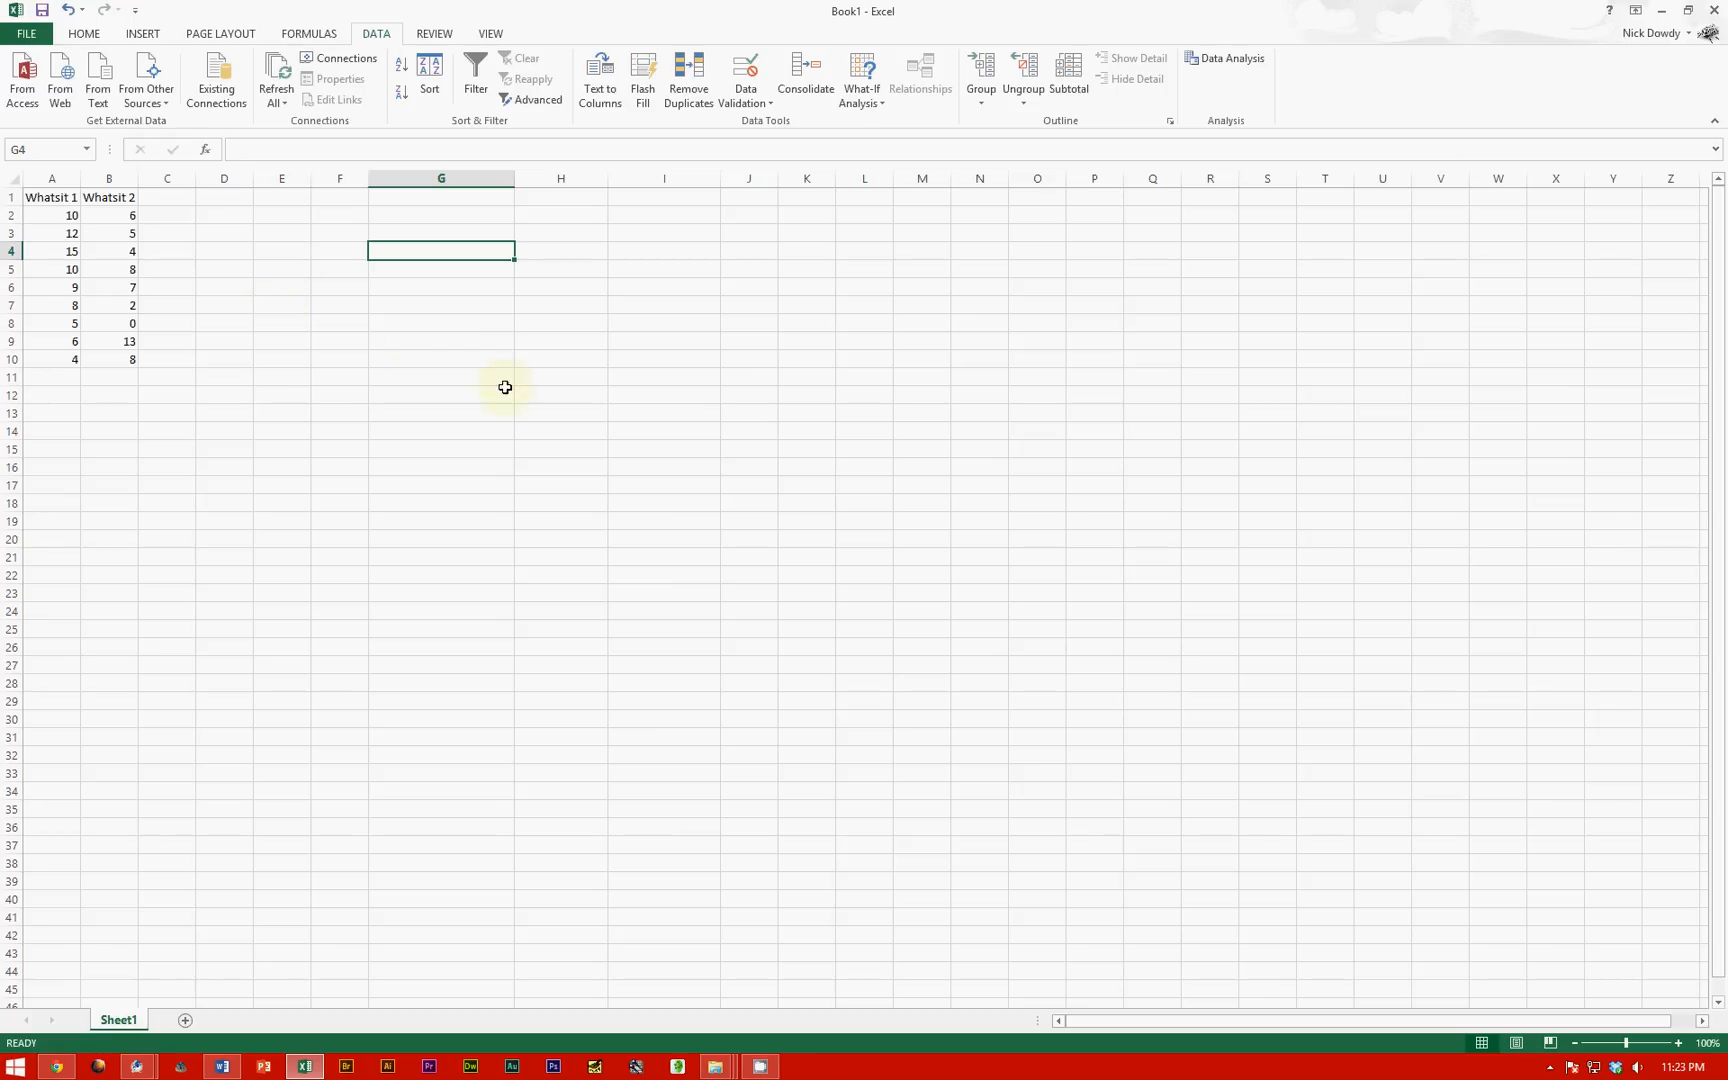
# Step: Start the data analysis tool "t-Test: Two-Sample Assuming Equal Variances"
pyautogui.click(1233, 62)
pyautogui.moveTo(656, 392); pyautogui.dragTo(652, 440)
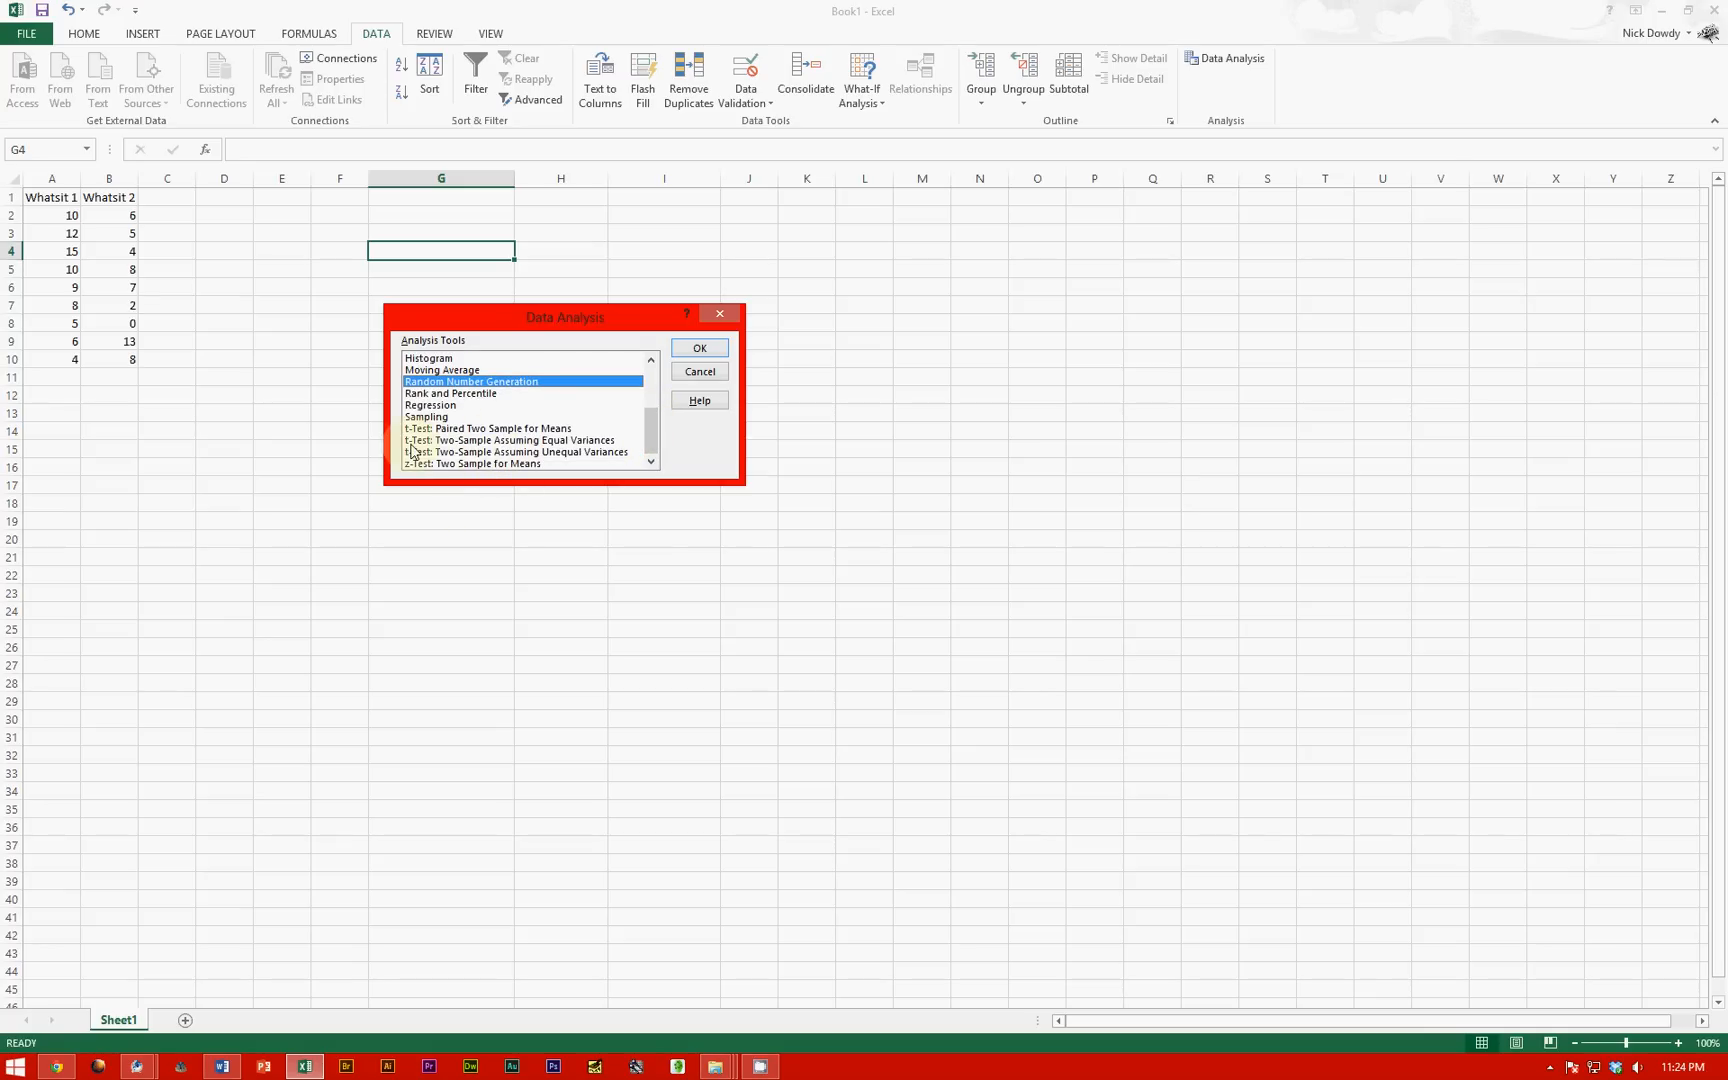
pyautogui.click(462, 441)
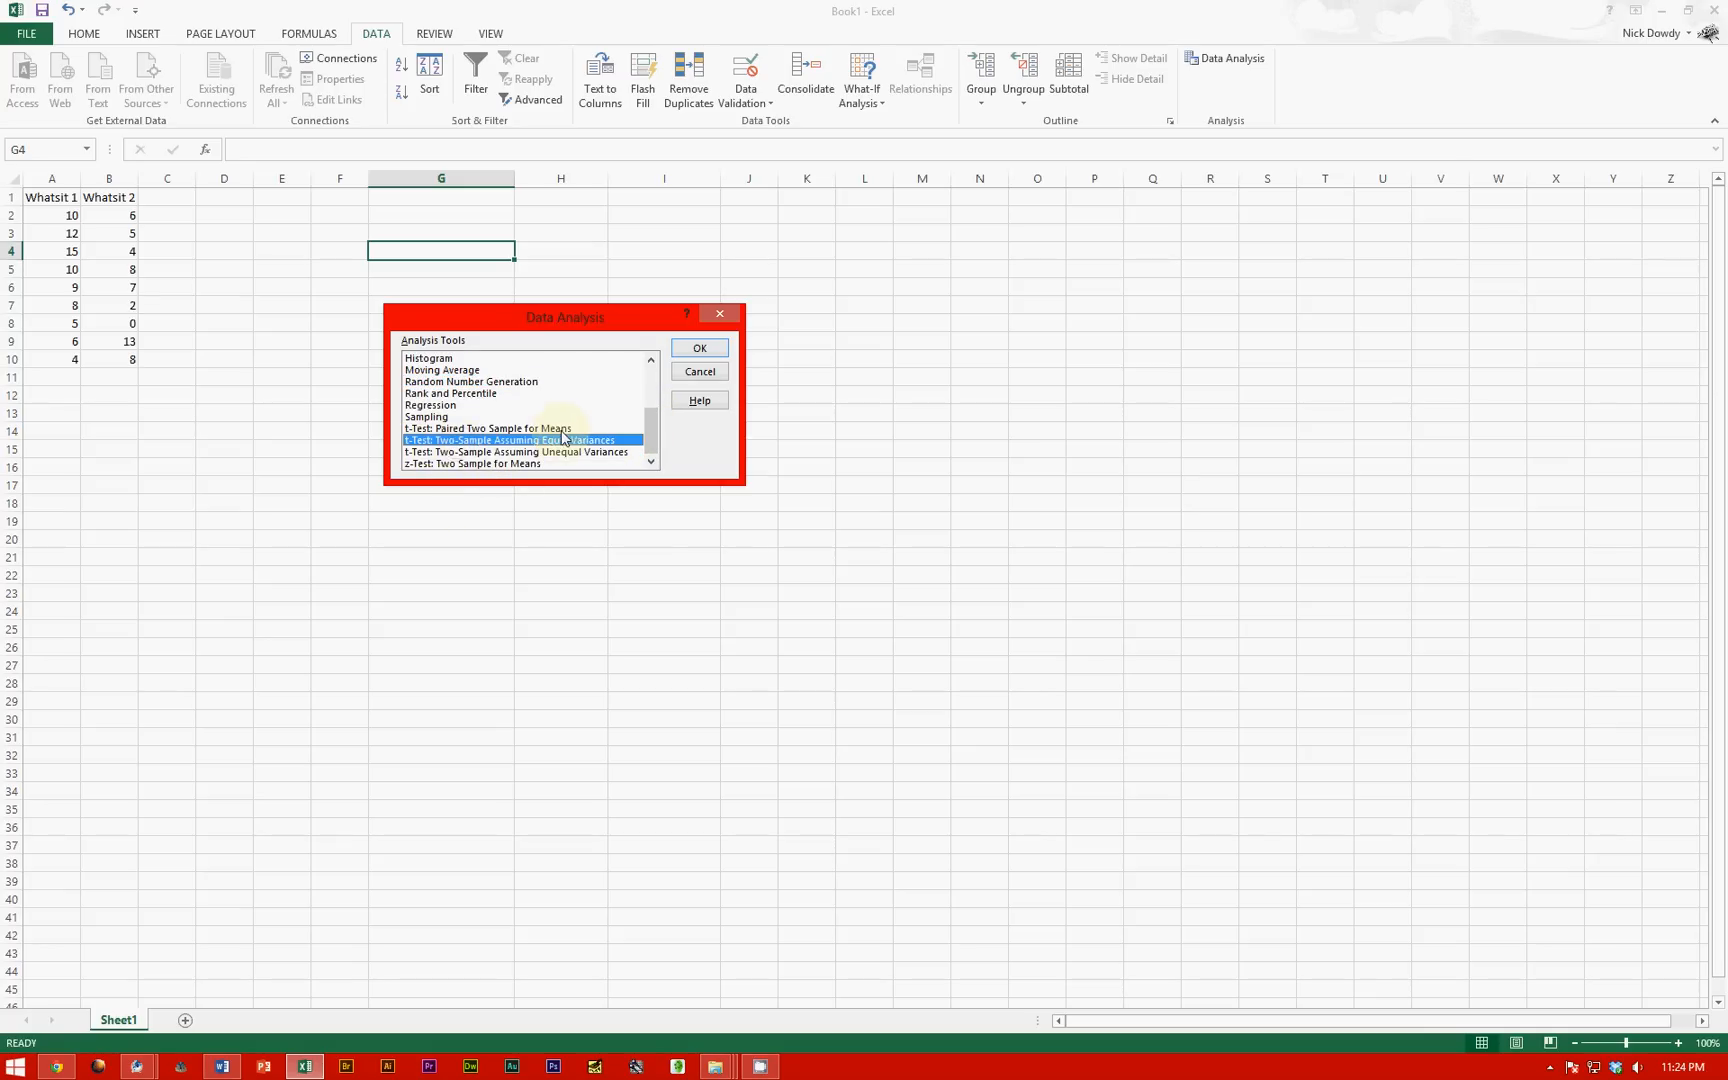
pyautogui.click(699, 351)
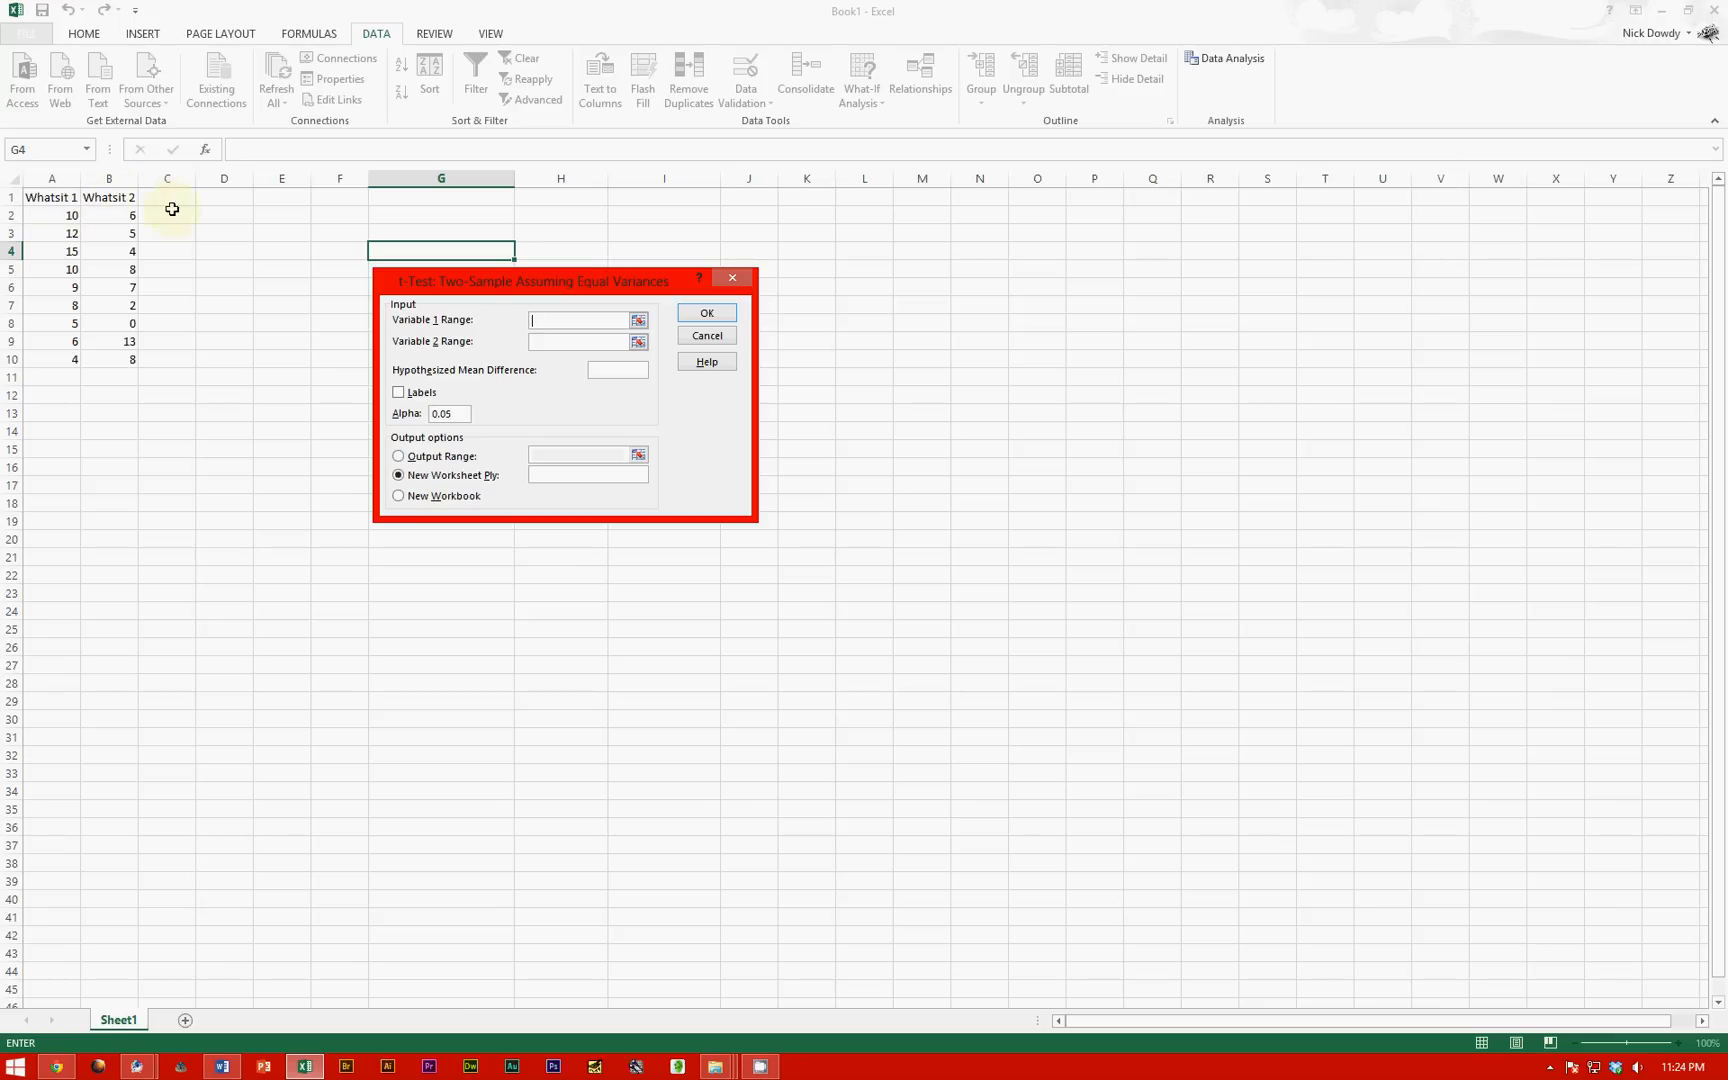
# Step: Turn on Labels for the t-test and set the Variable 1 range to $A$1:$A$10
pyautogui.click(408, 394)
pyautogui.click(639, 321)
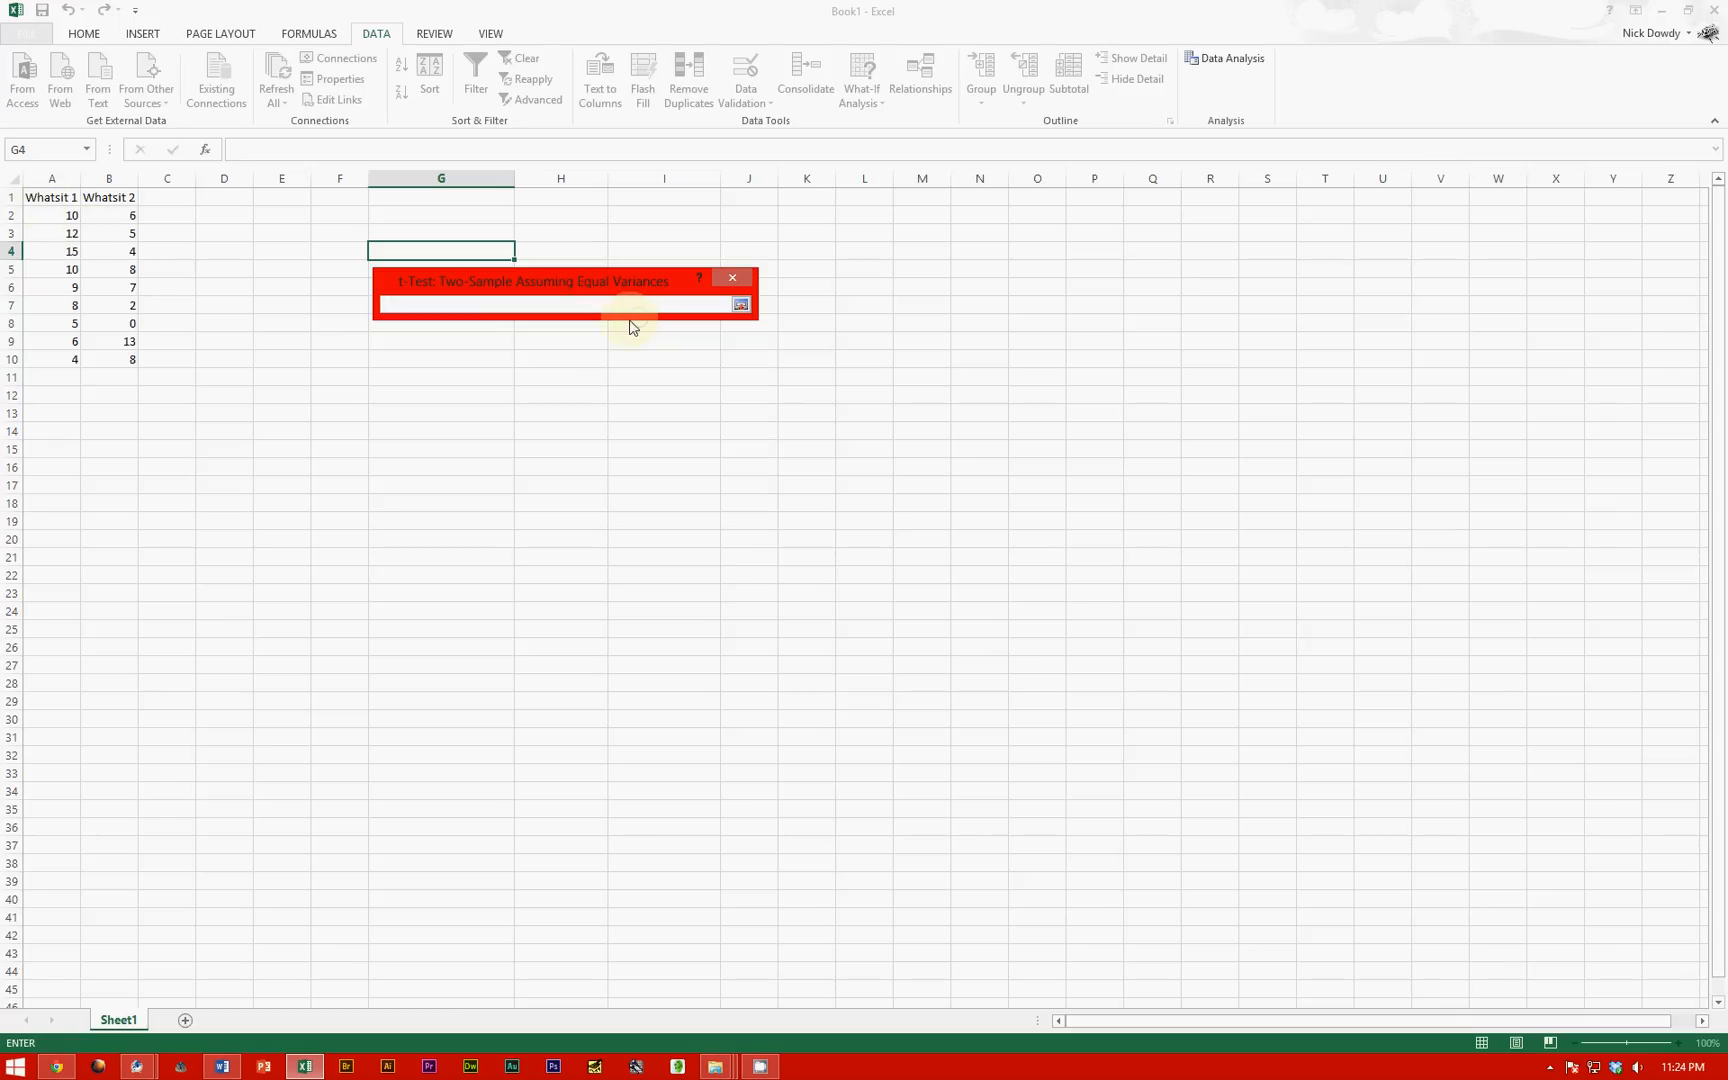
pyautogui.click(61, 215)
pyautogui.moveTo(62, 197); pyautogui.dragTo(52, 360)
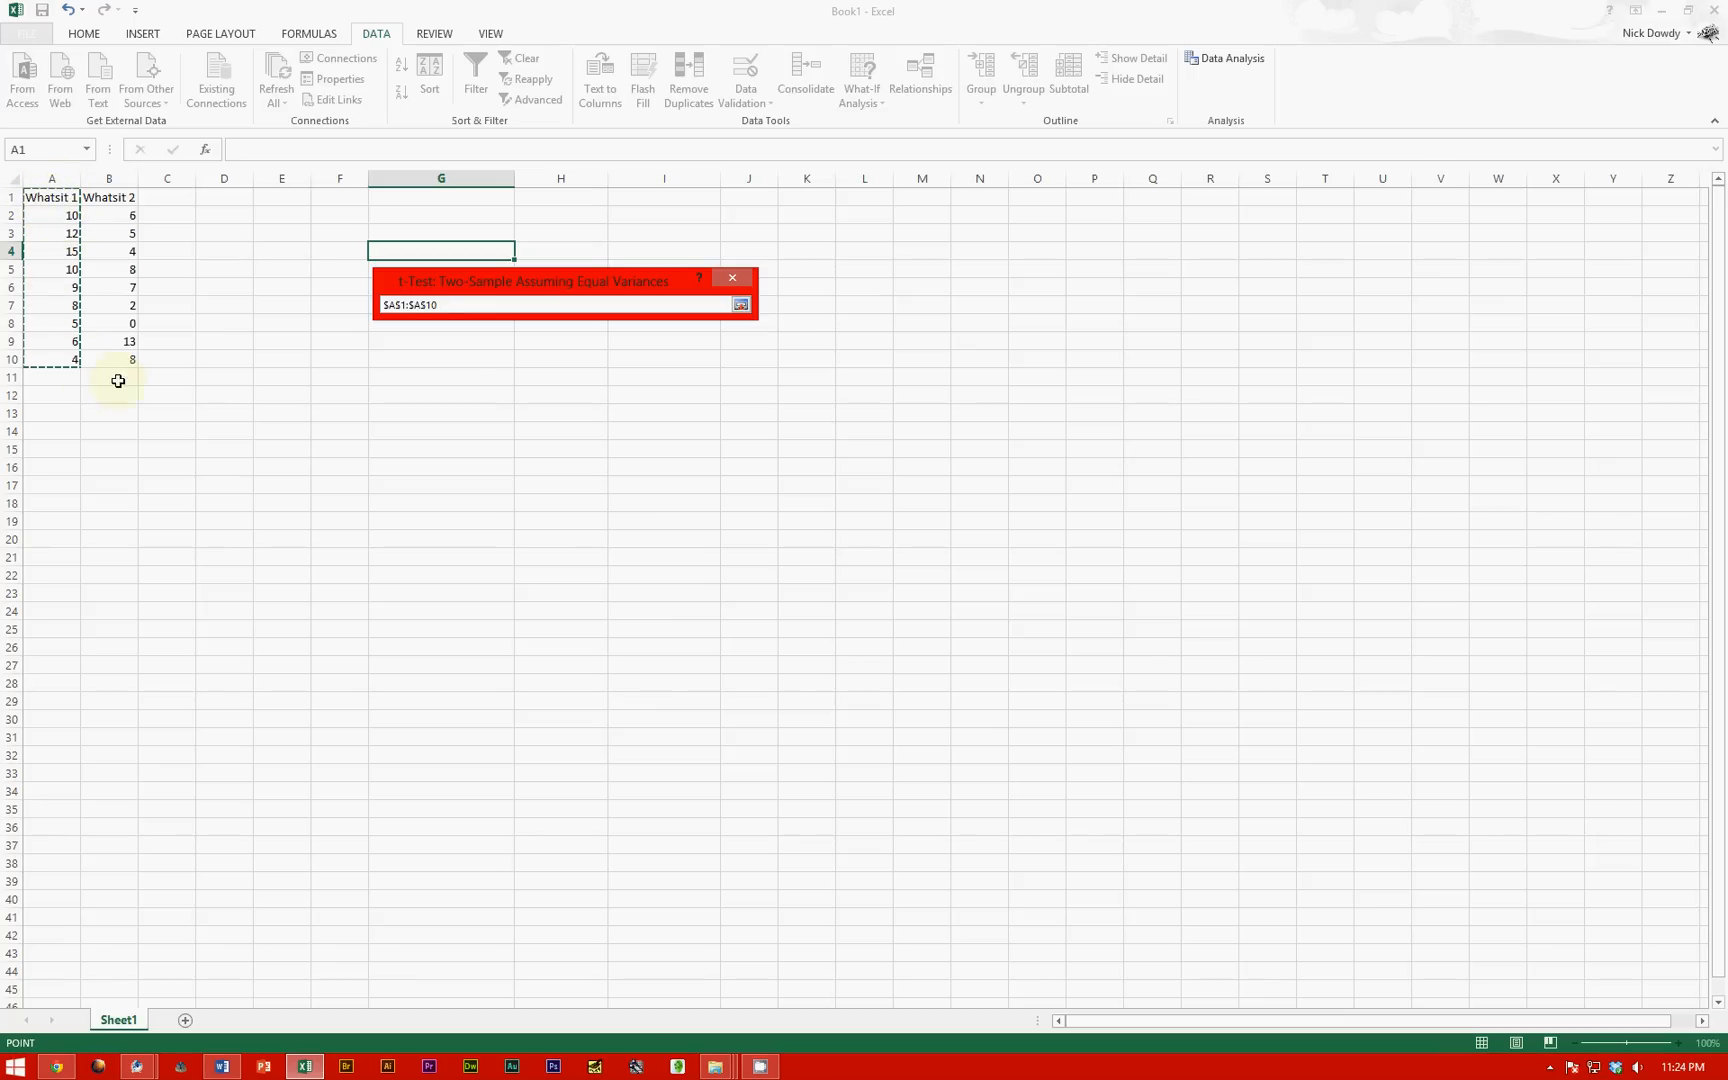
pyautogui.press('Return')
# Step: Set the Variable 2 range to $B$1:$B$10 and the hypothesized mean difference to 0
pyautogui.click(563, 342)
pyautogui.click(638, 342)
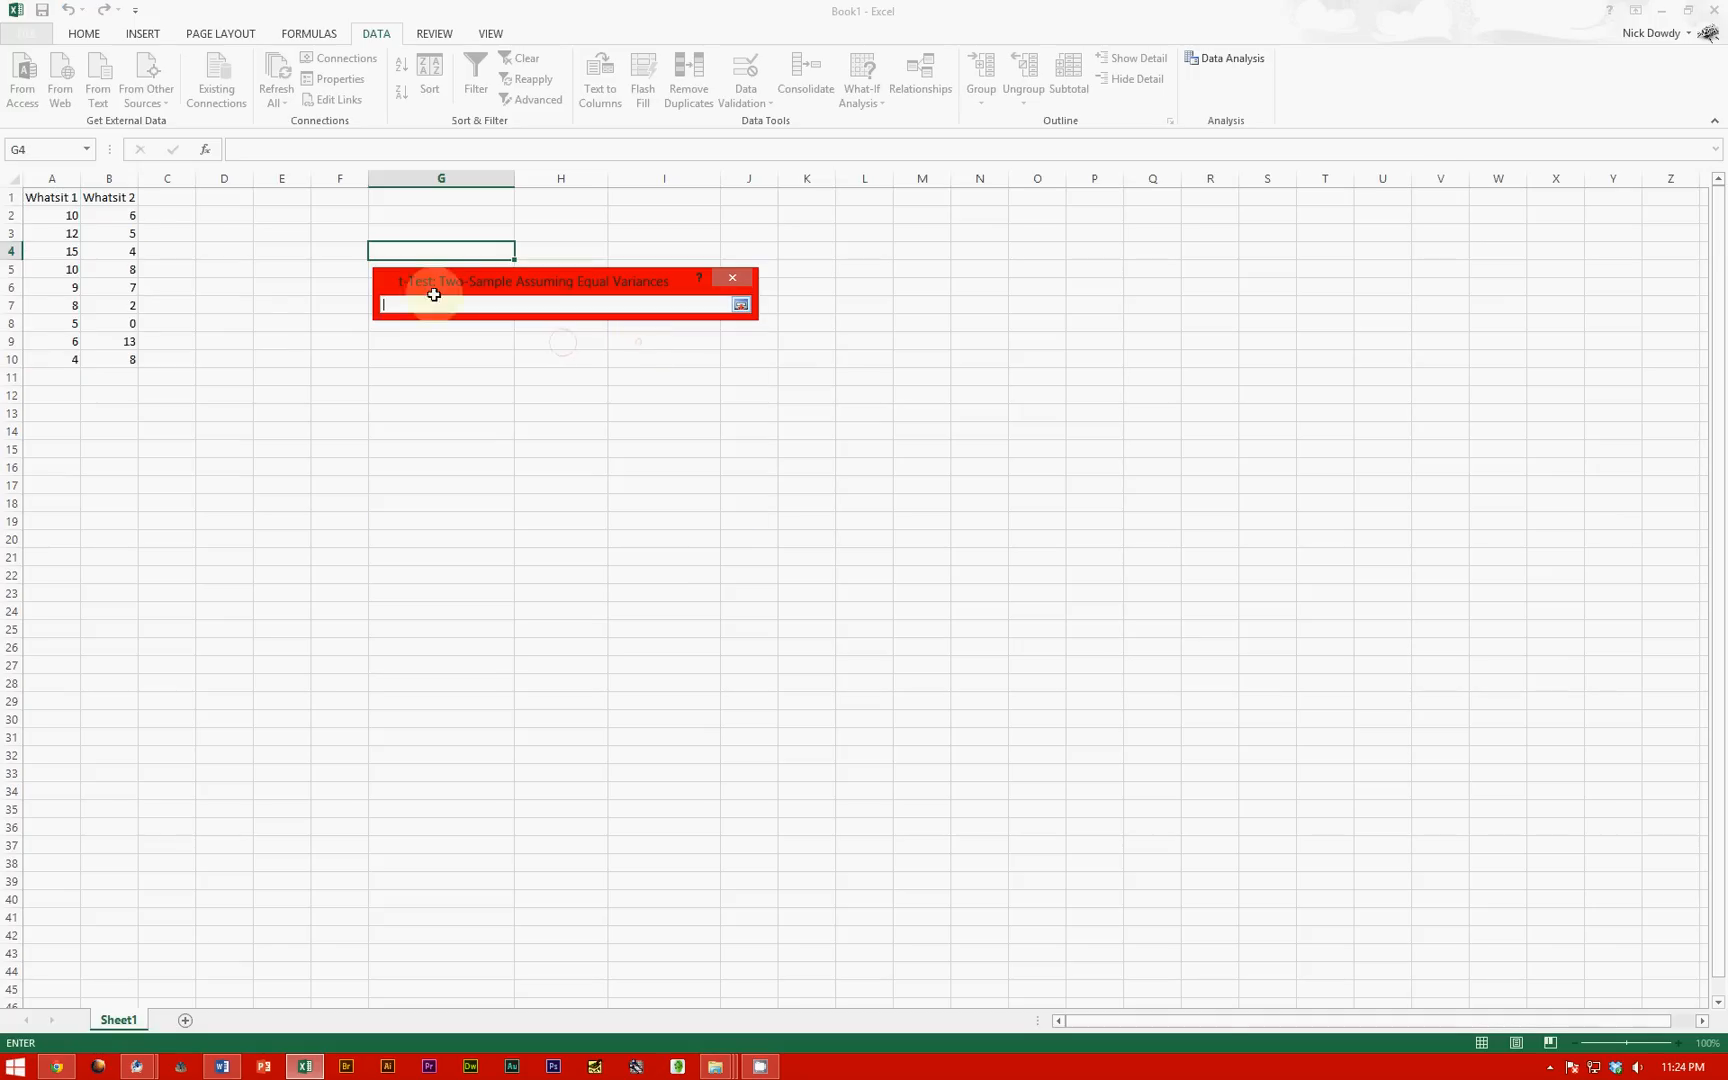
pyautogui.moveTo(127, 194); pyautogui.dragTo(127, 357)
pyautogui.press('Return')
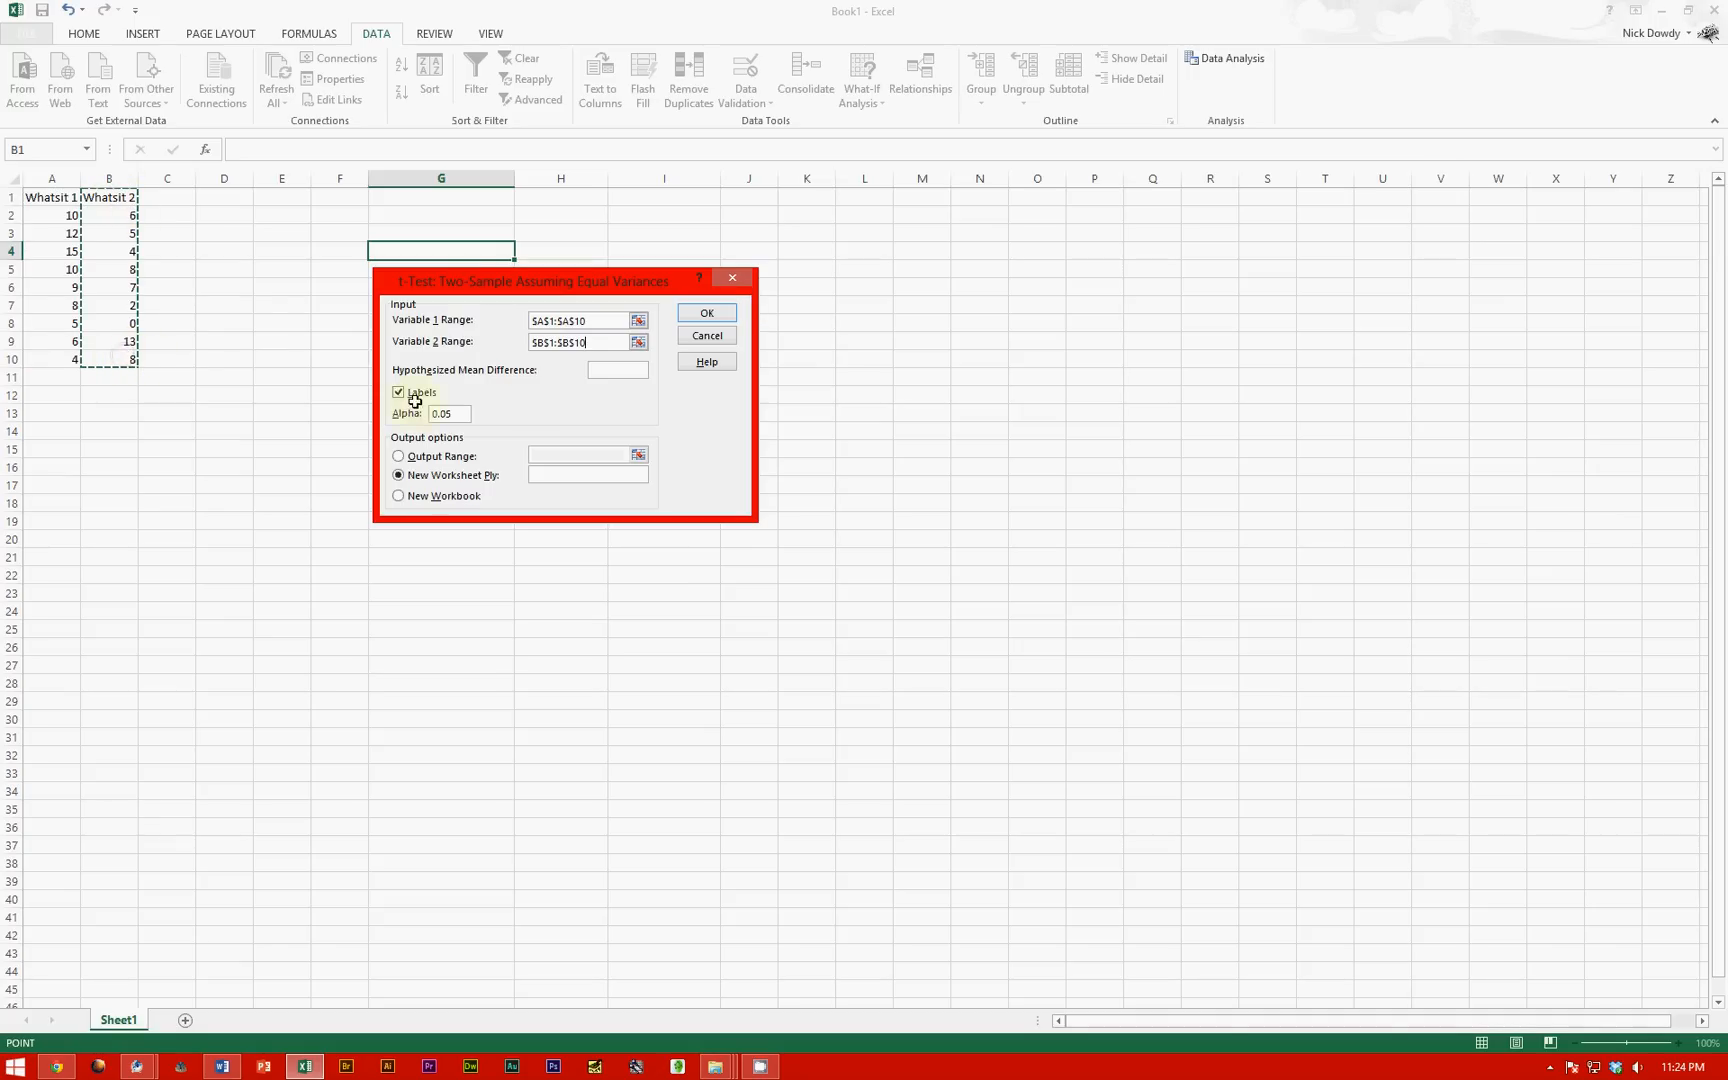
pyautogui.click(625, 370)
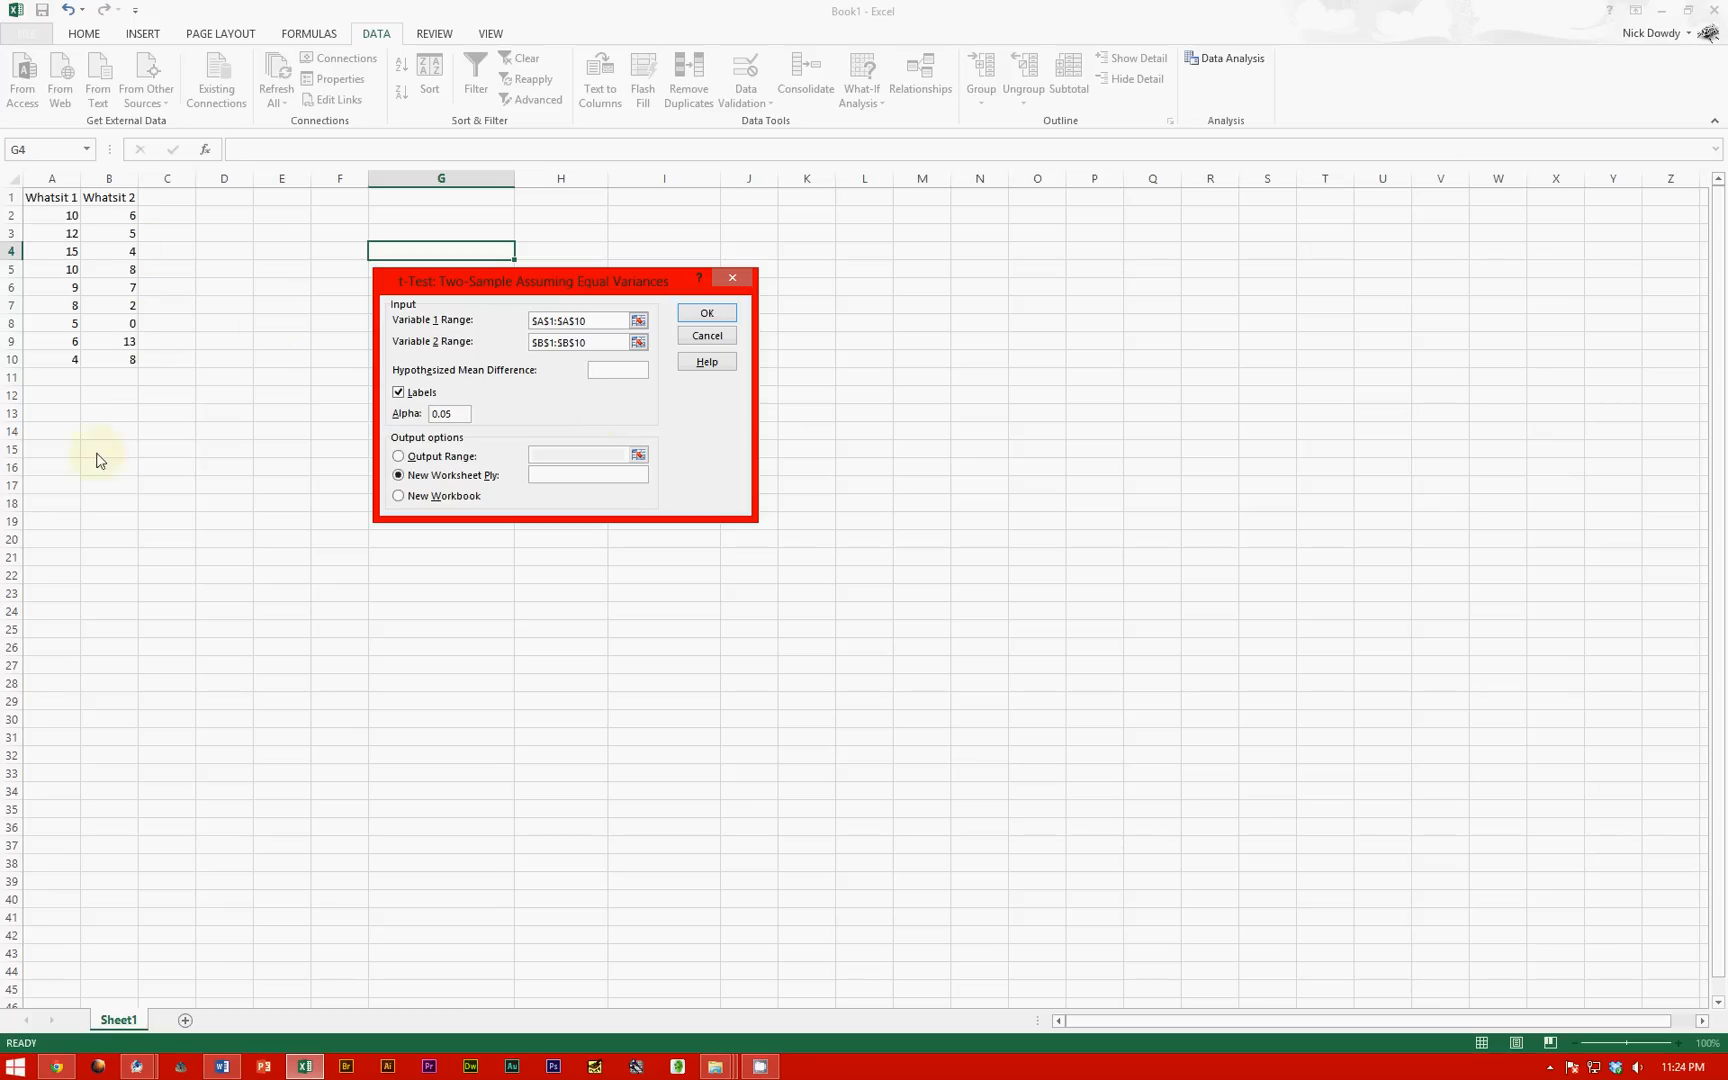
pyautogui.write('0')
# Step: Set the output range to $G$10:$N$25 on the current sheet and run the t-test
pyautogui.click(477, 459)
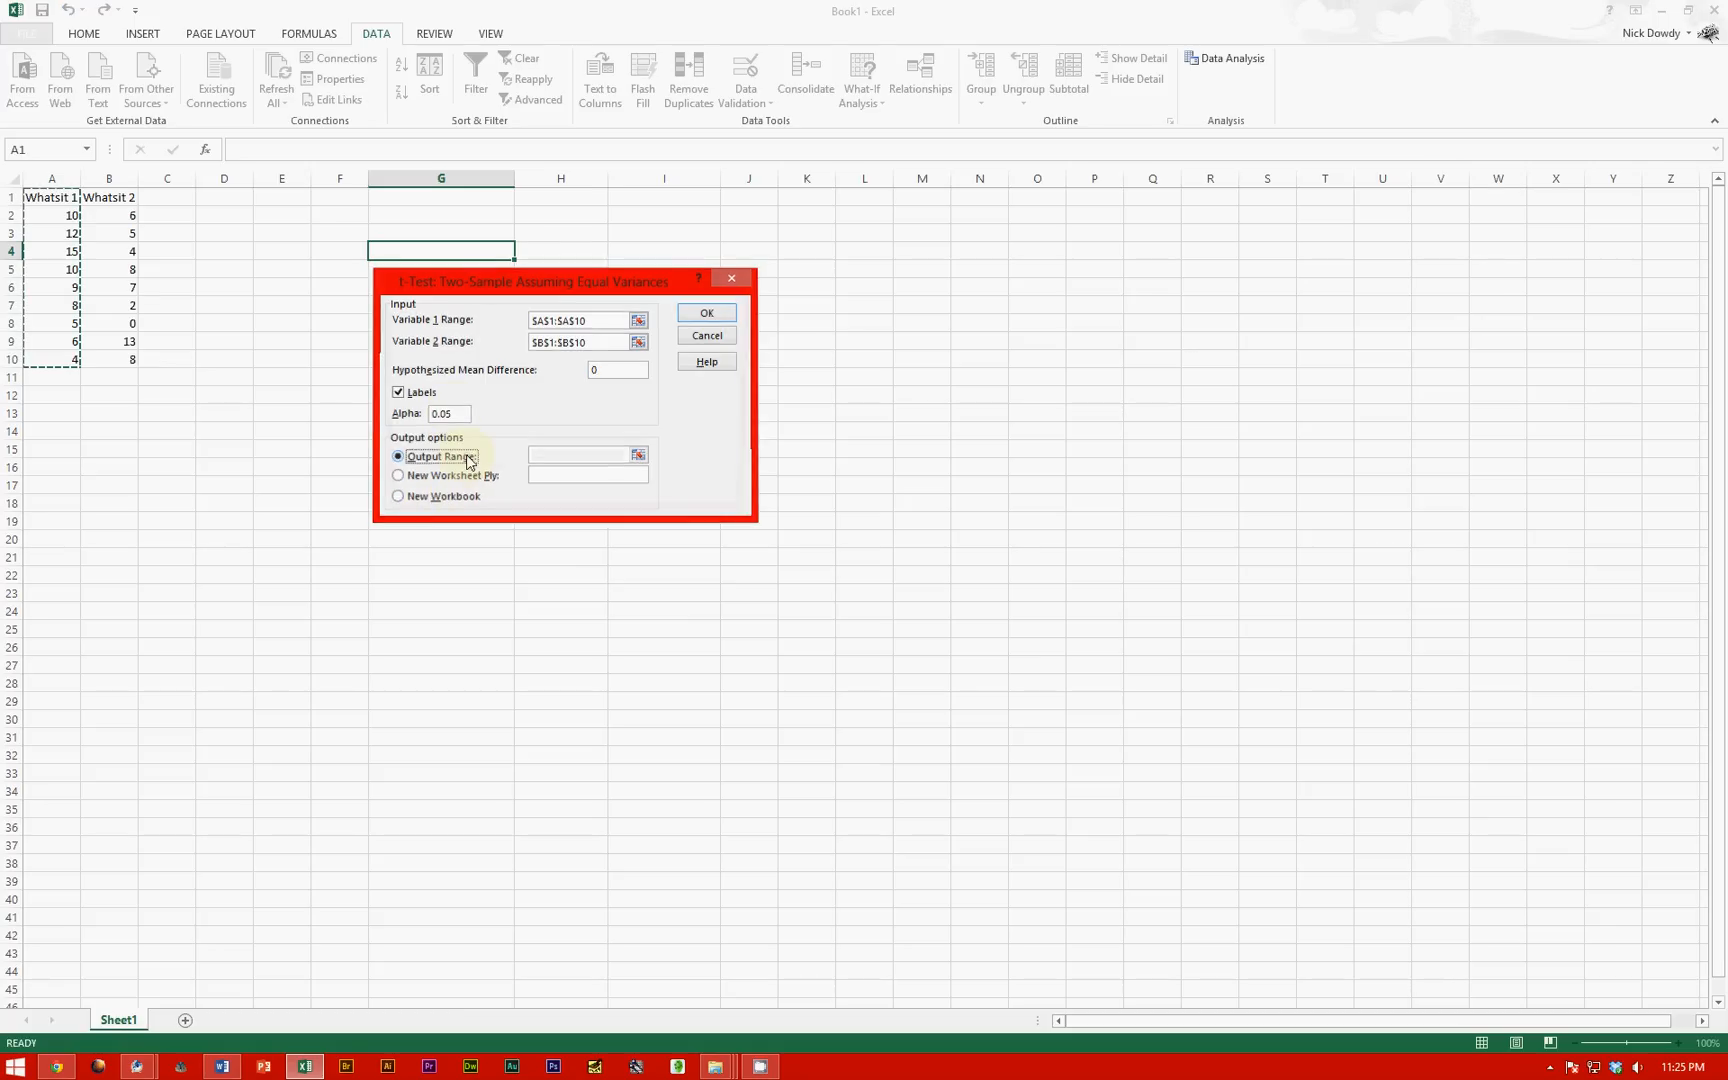
pyautogui.click(638, 456)
pyautogui.moveTo(477, 377); pyautogui.dragTo(986, 629)
pyautogui.press('Return')
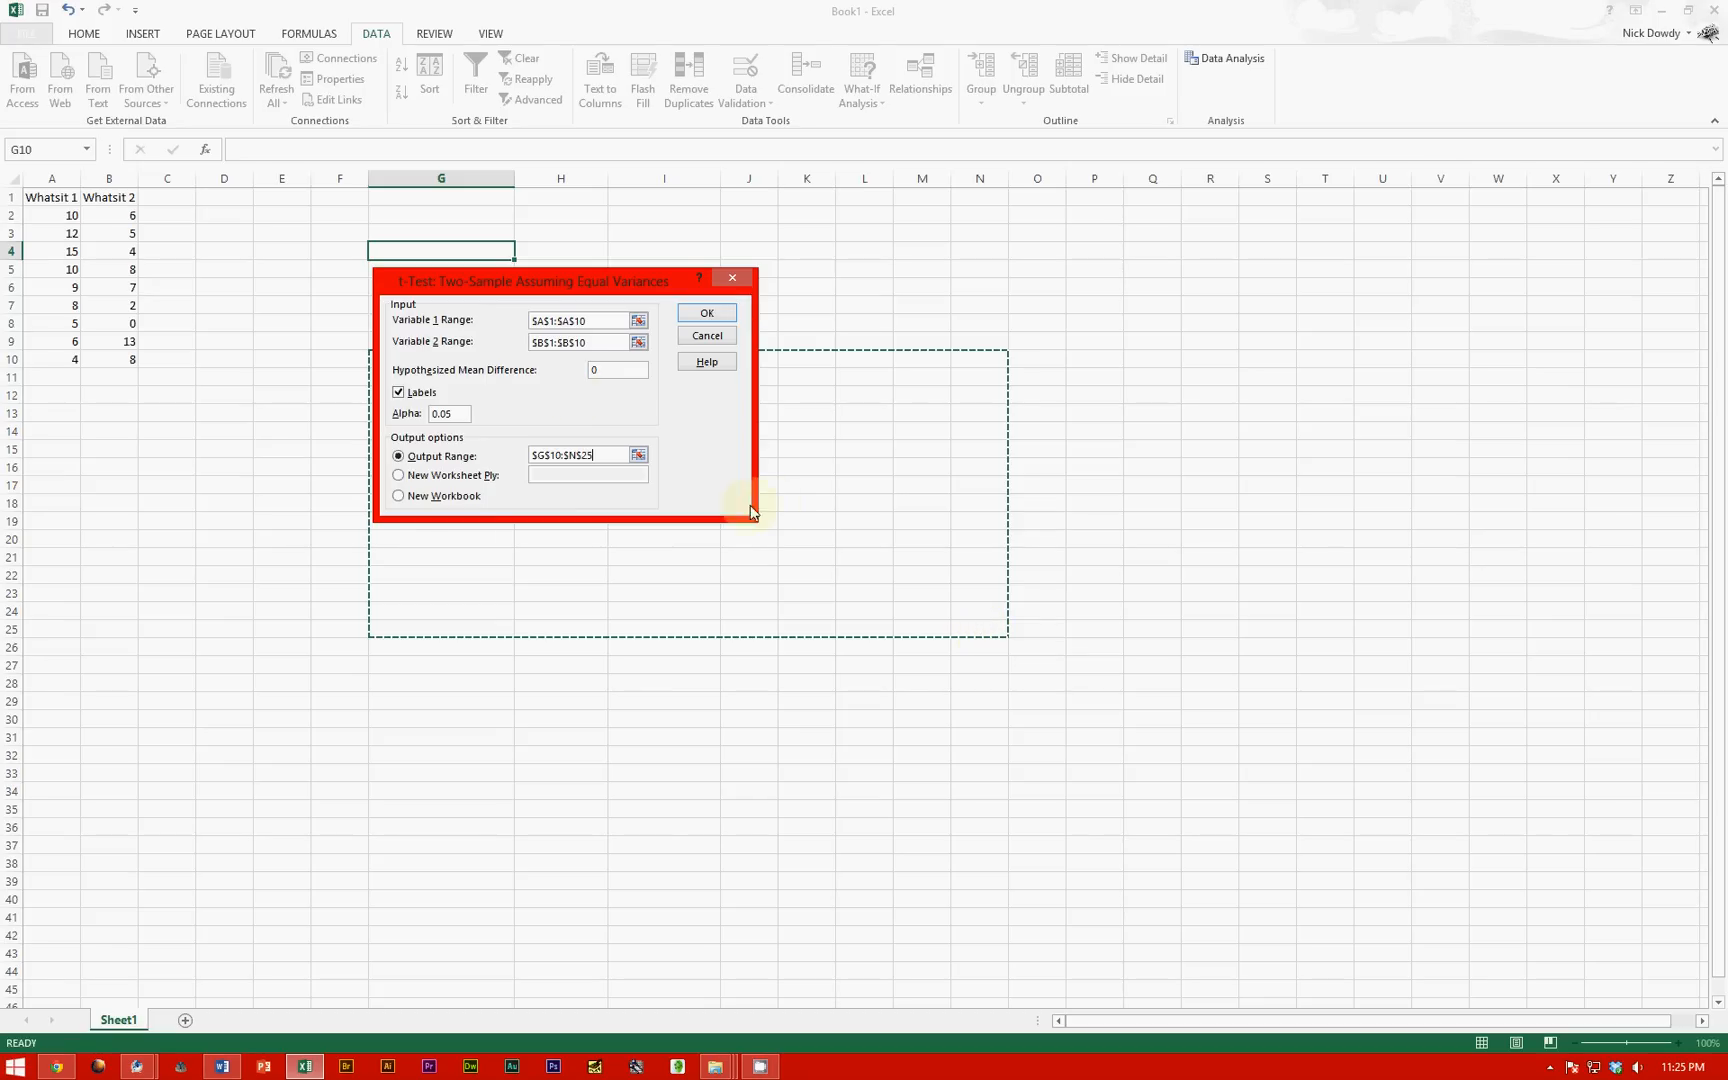
pyautogui.click(702, 314)
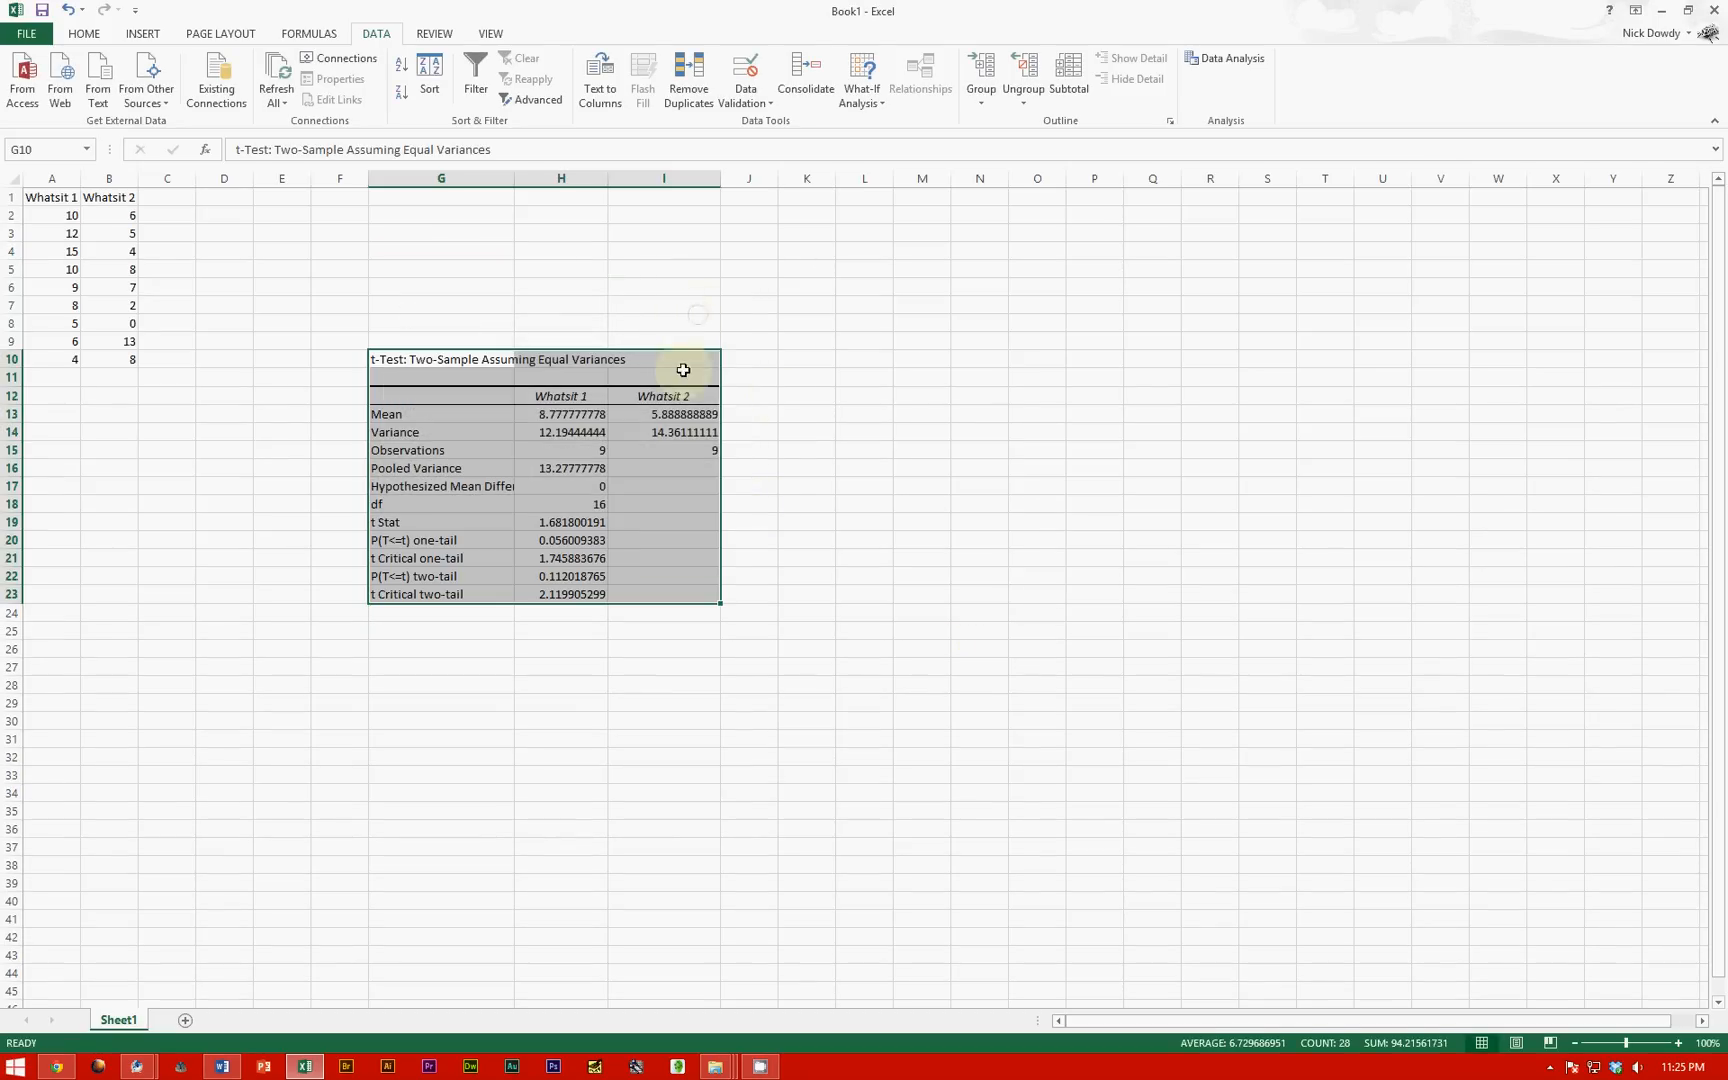
# Step: Examine the mean, variance and observations of both variables in the t-test results table
pyautogui.click(532, 413)
pyautogui.click(657, 413)
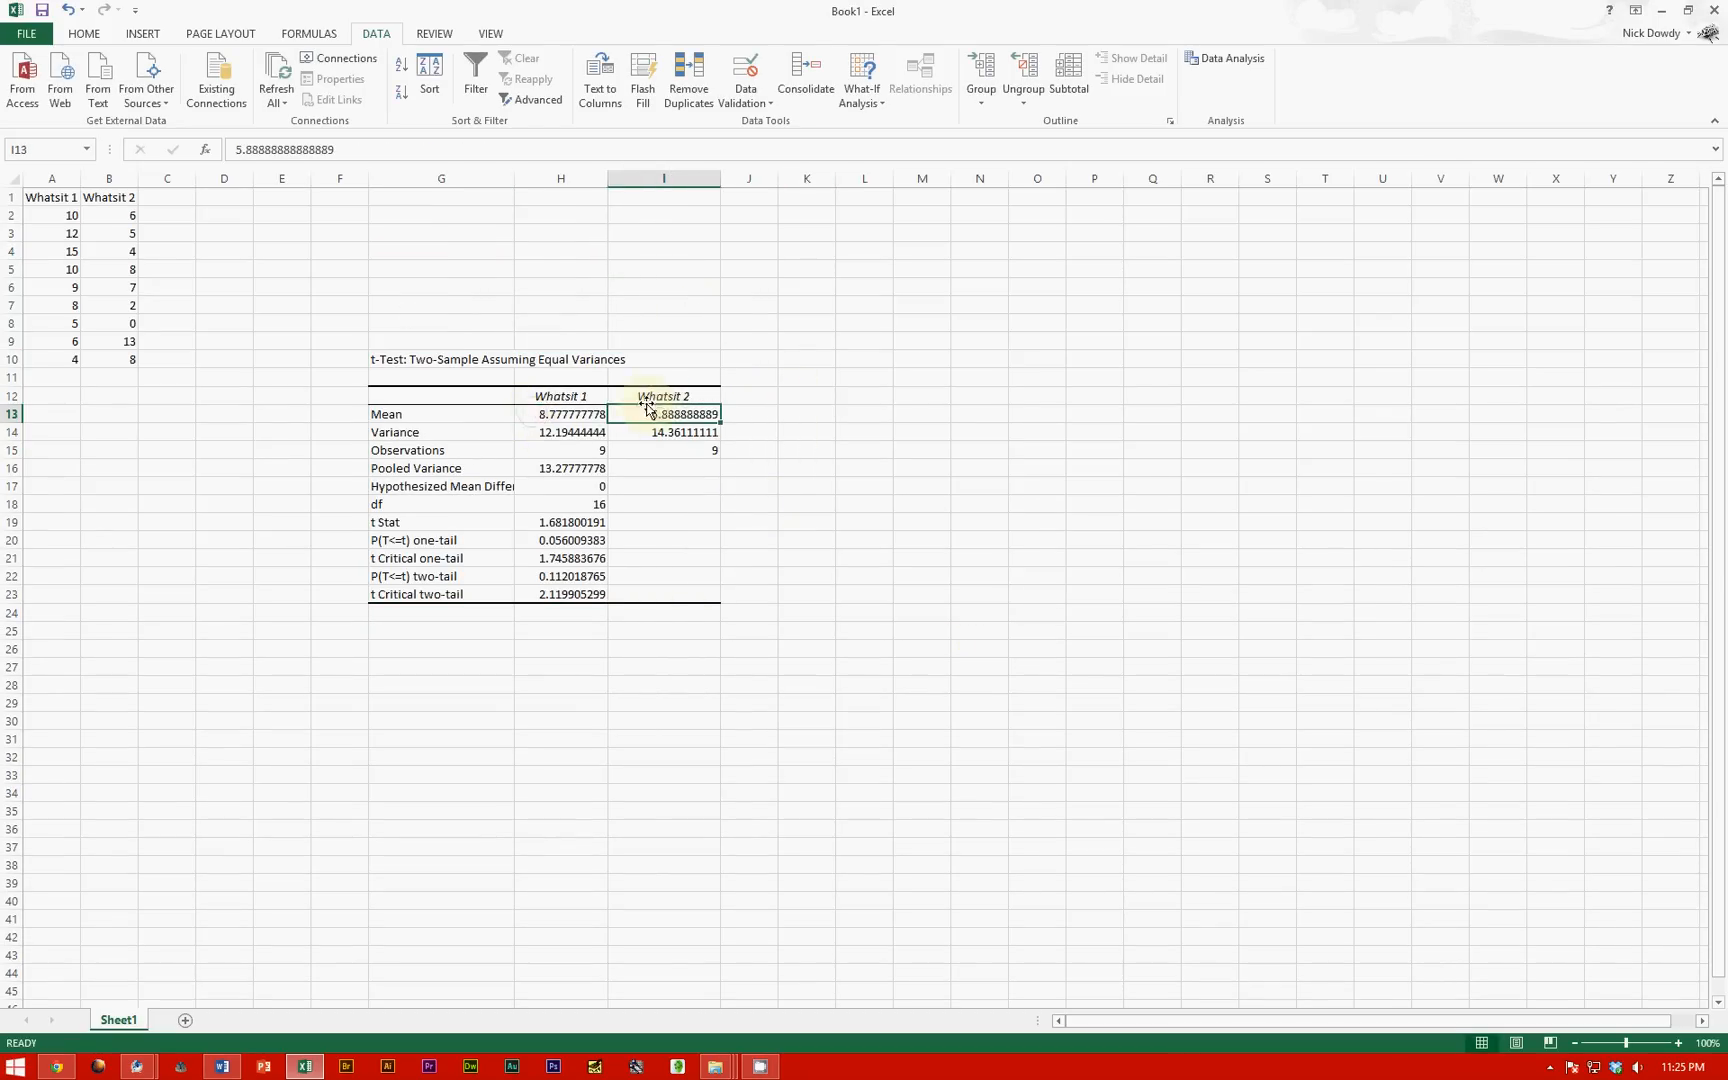
pyautogui.click(560, 432)
pyautogui.click(672, 432)
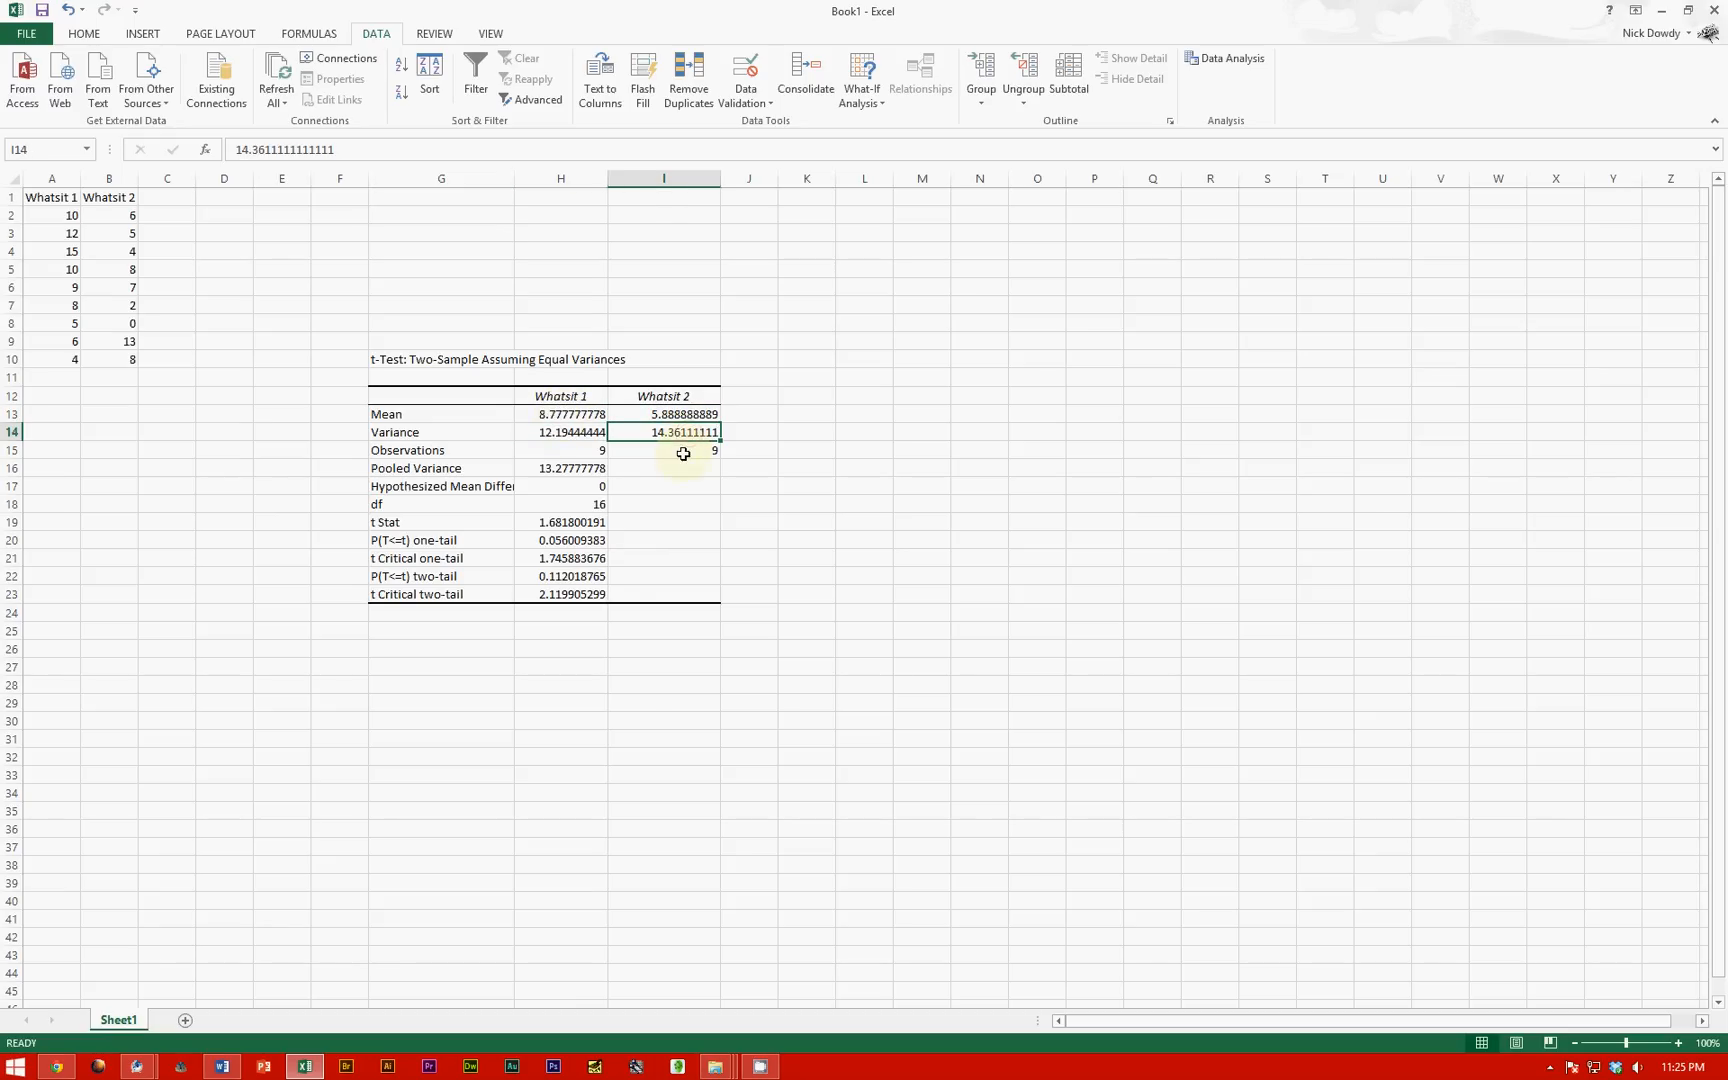
pyautogui.moveTo(578, 451); pyautogui.dragTo(680, 452)
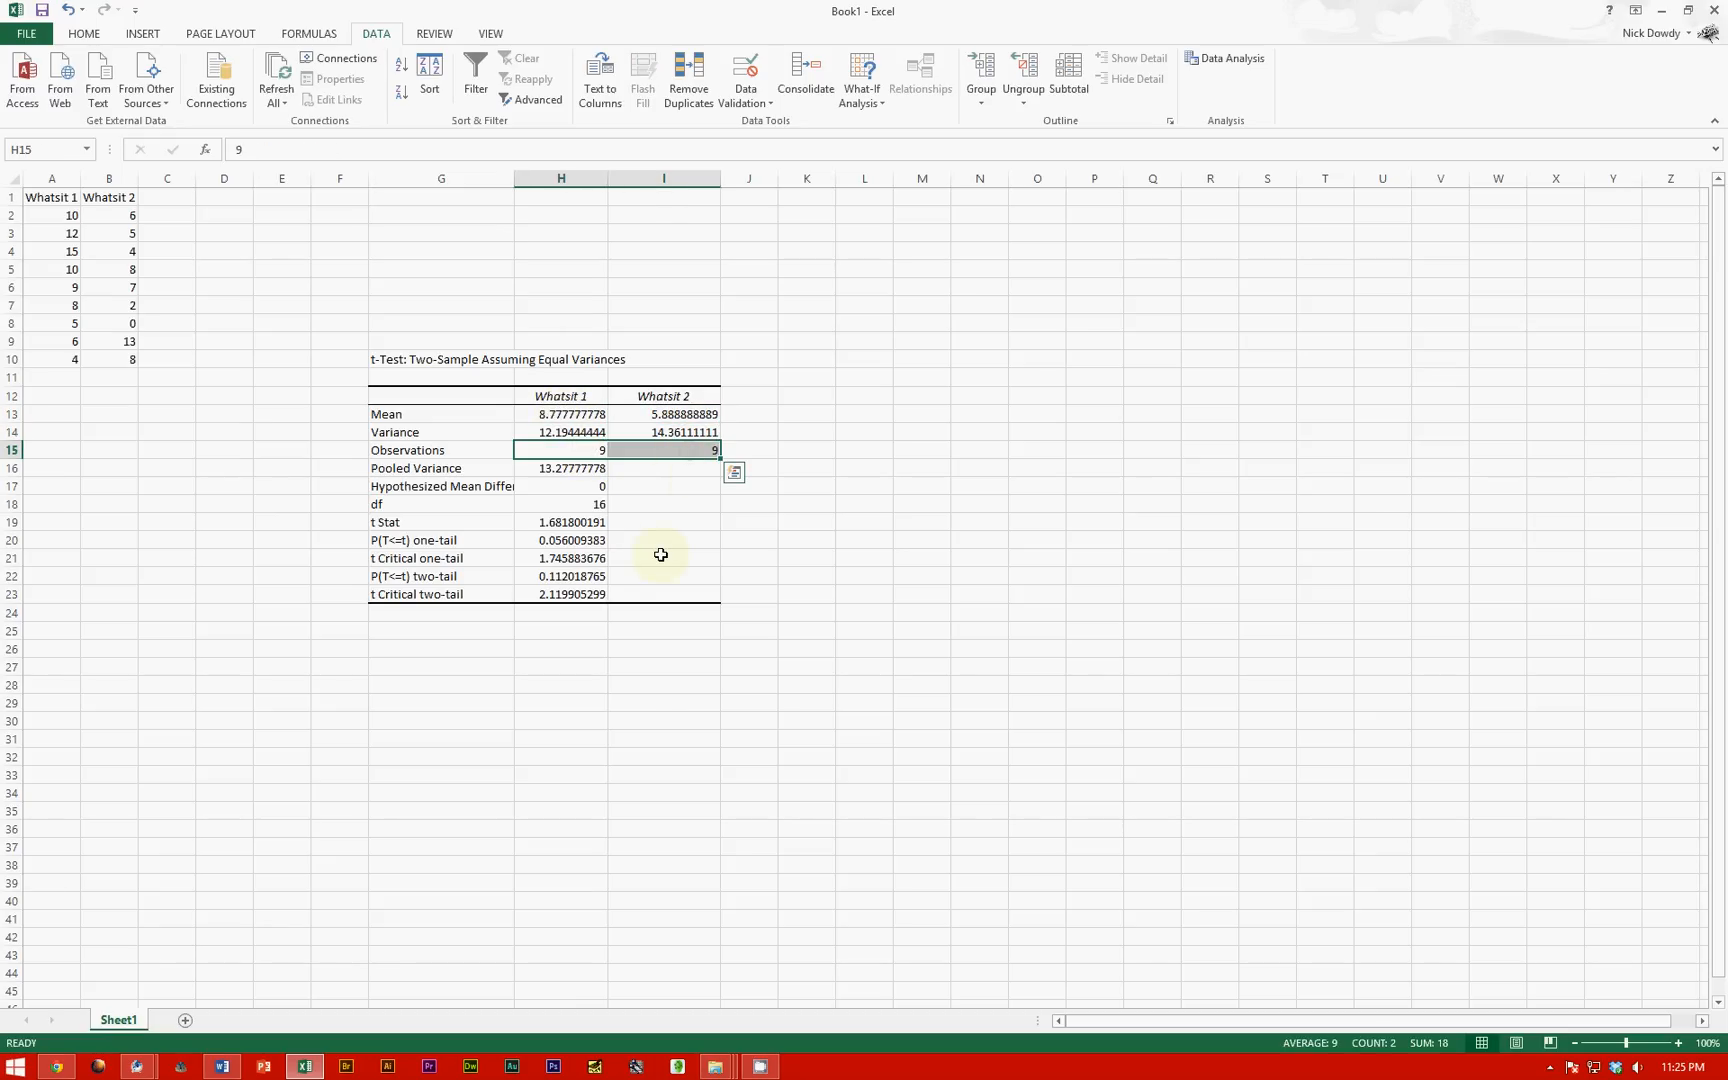
# Step: Examine the degrees of freedom, t Stat, two-tail P value and two-tail critical value in the t-test results table
pyautogui.click(555, 504)
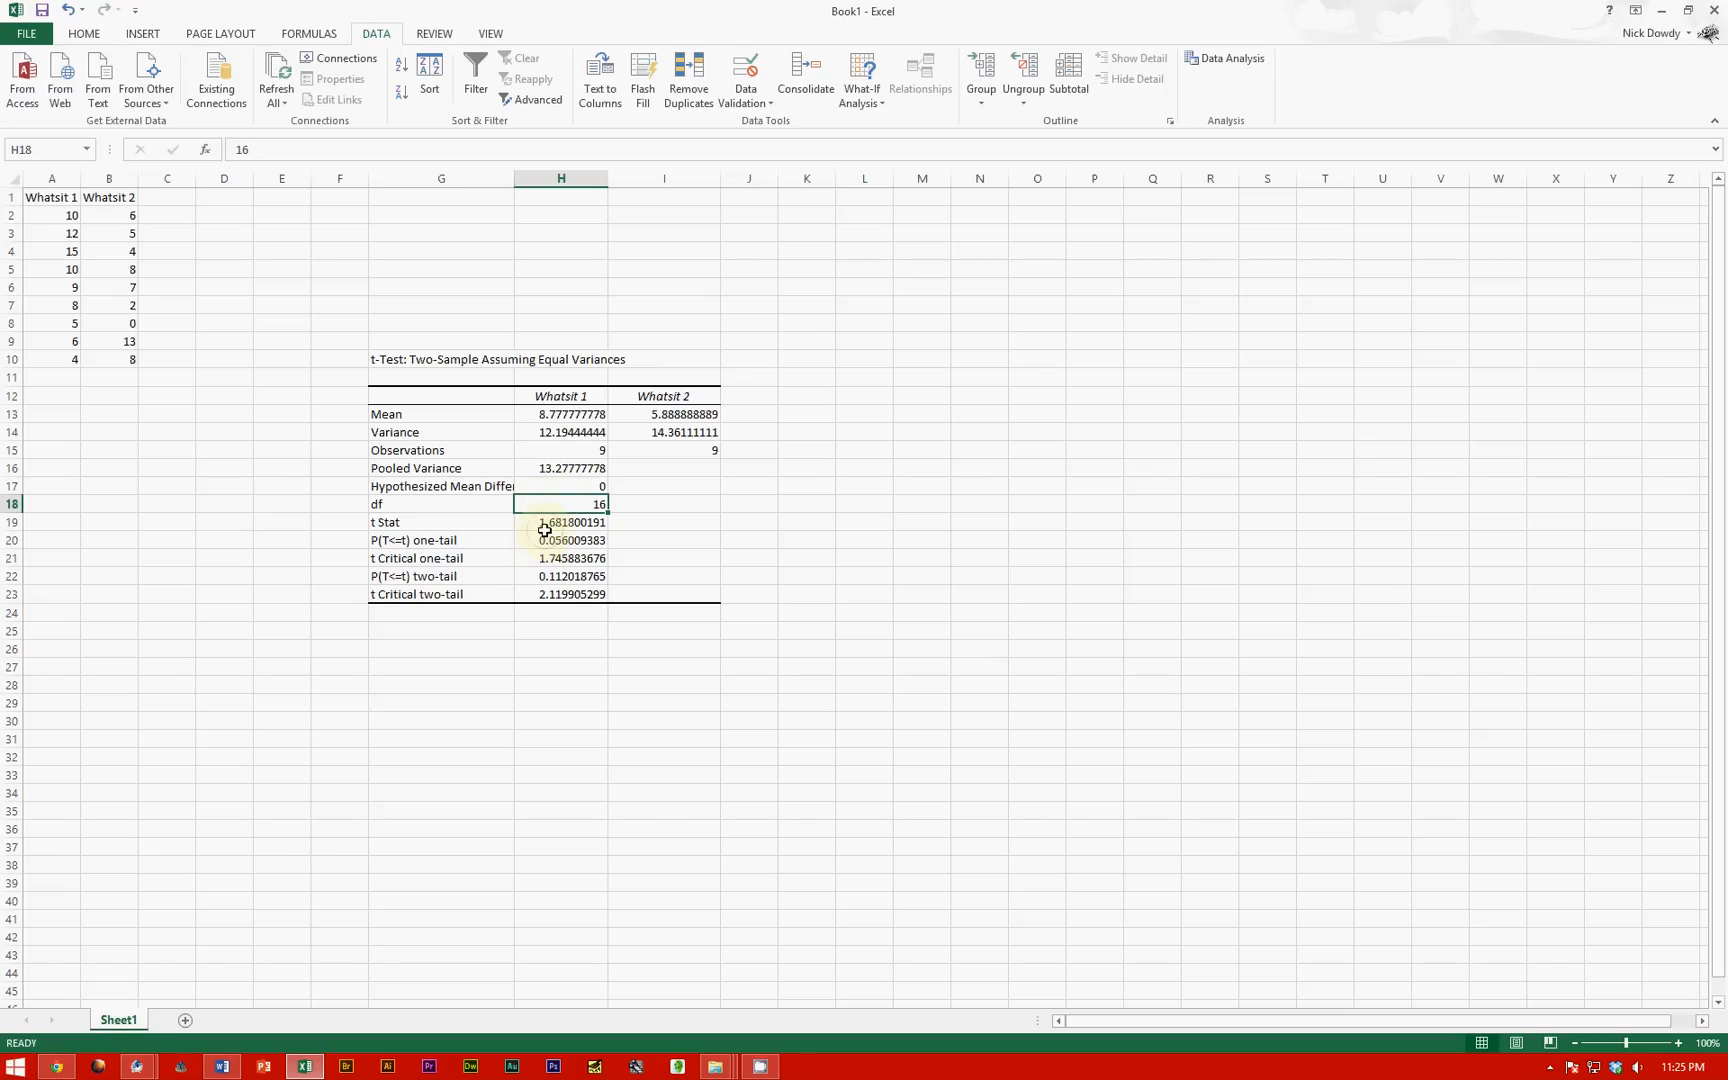
pyautogui.click(544, 525)
pyautogui.moveTo(378, 576); pyautogui.dragTo(590, 598)
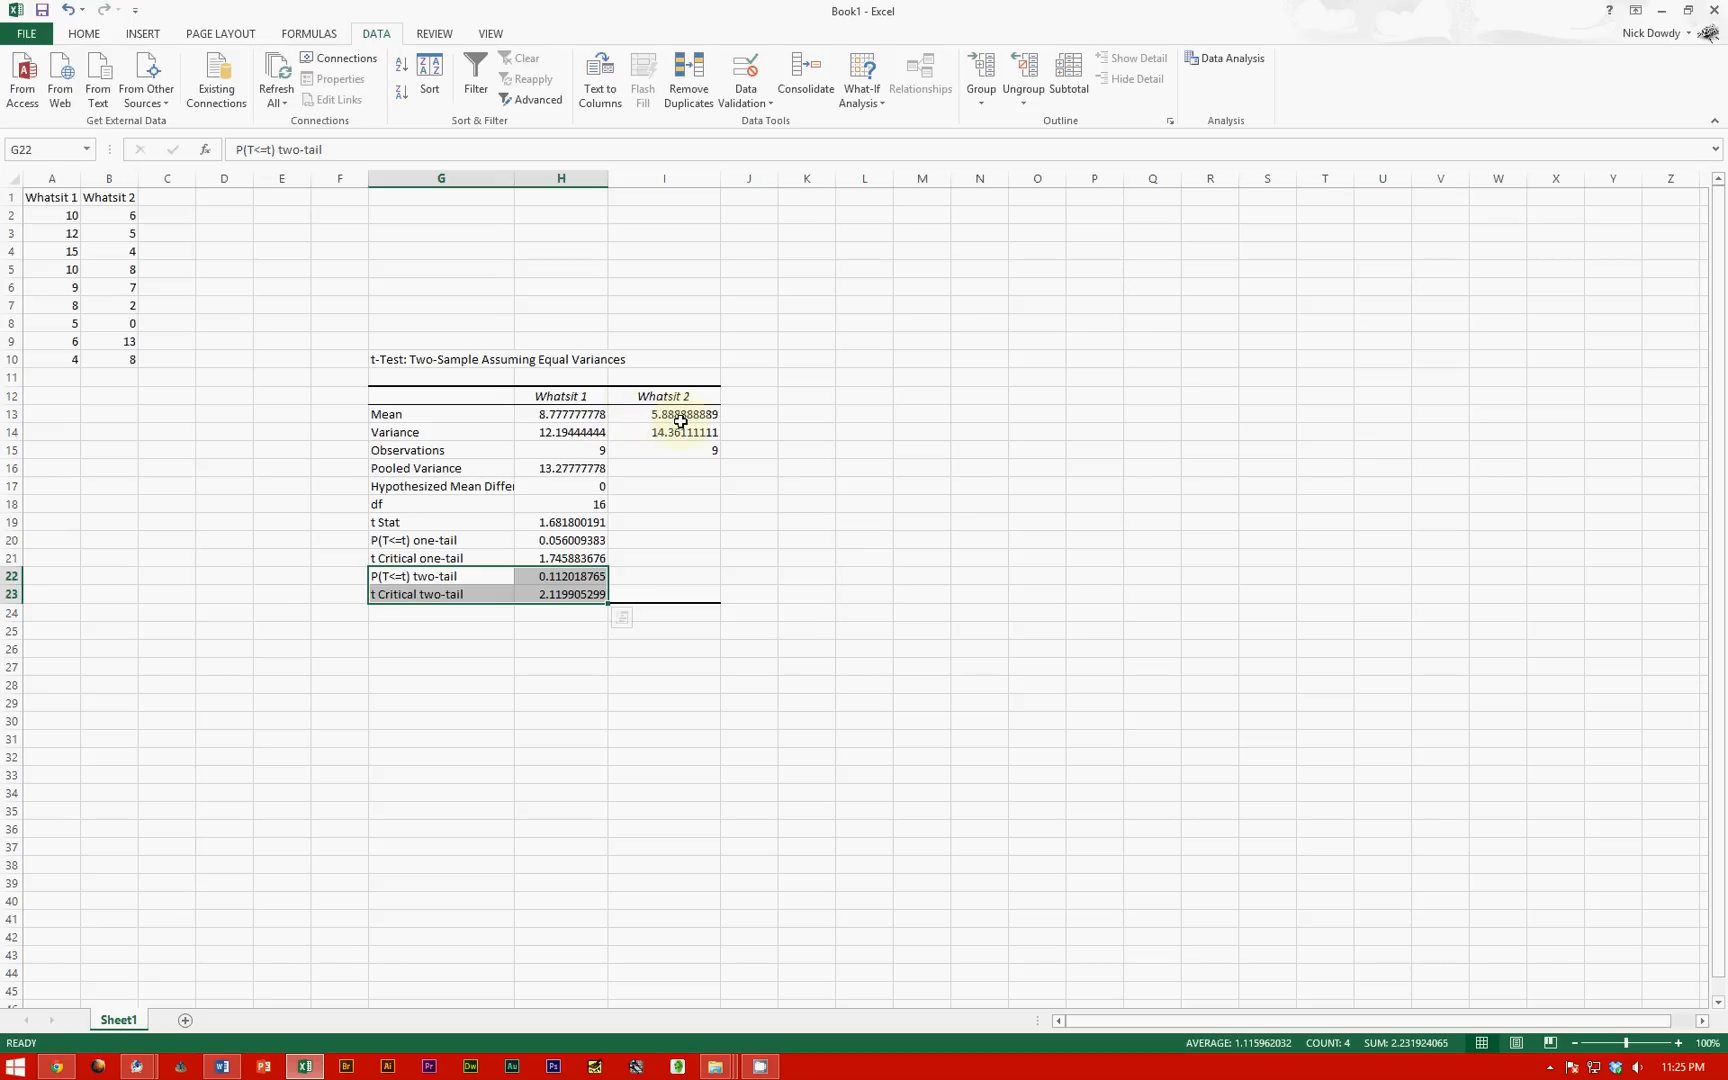
pyautogui.moveTo(662, 450); pyautogui.dragTo(579, 448)
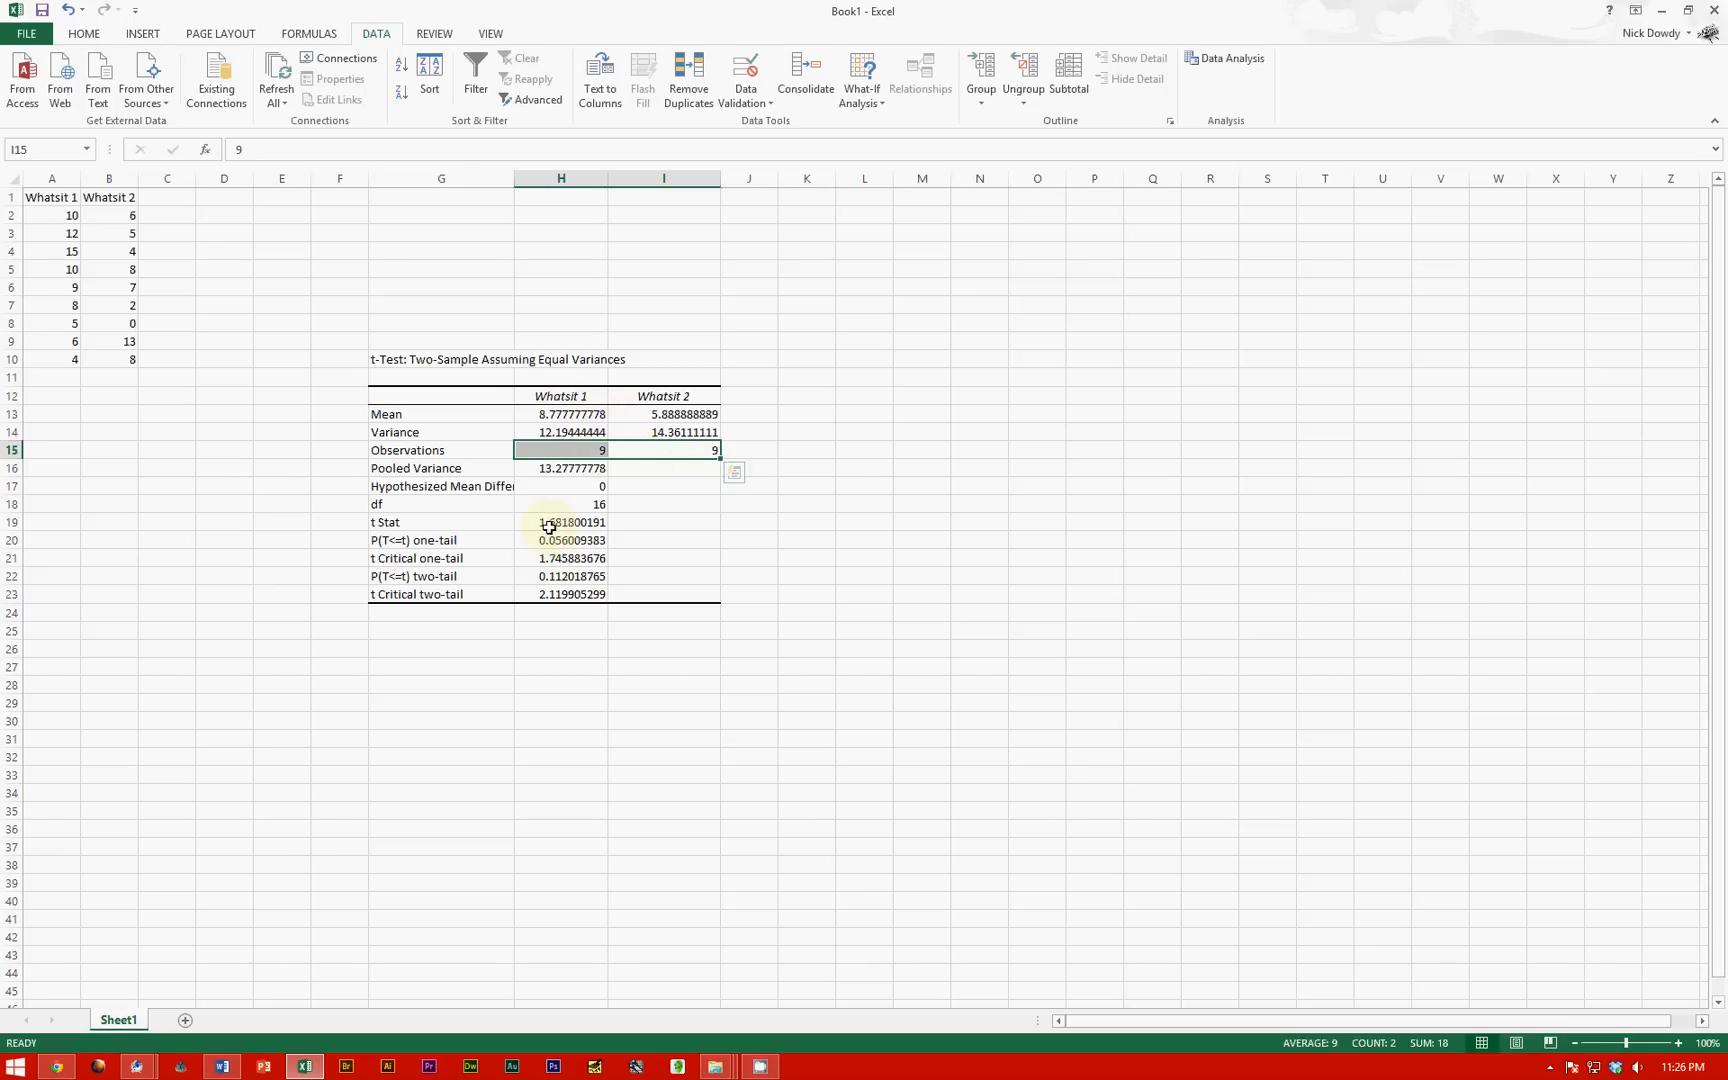
pyautogui.click(564, 577)
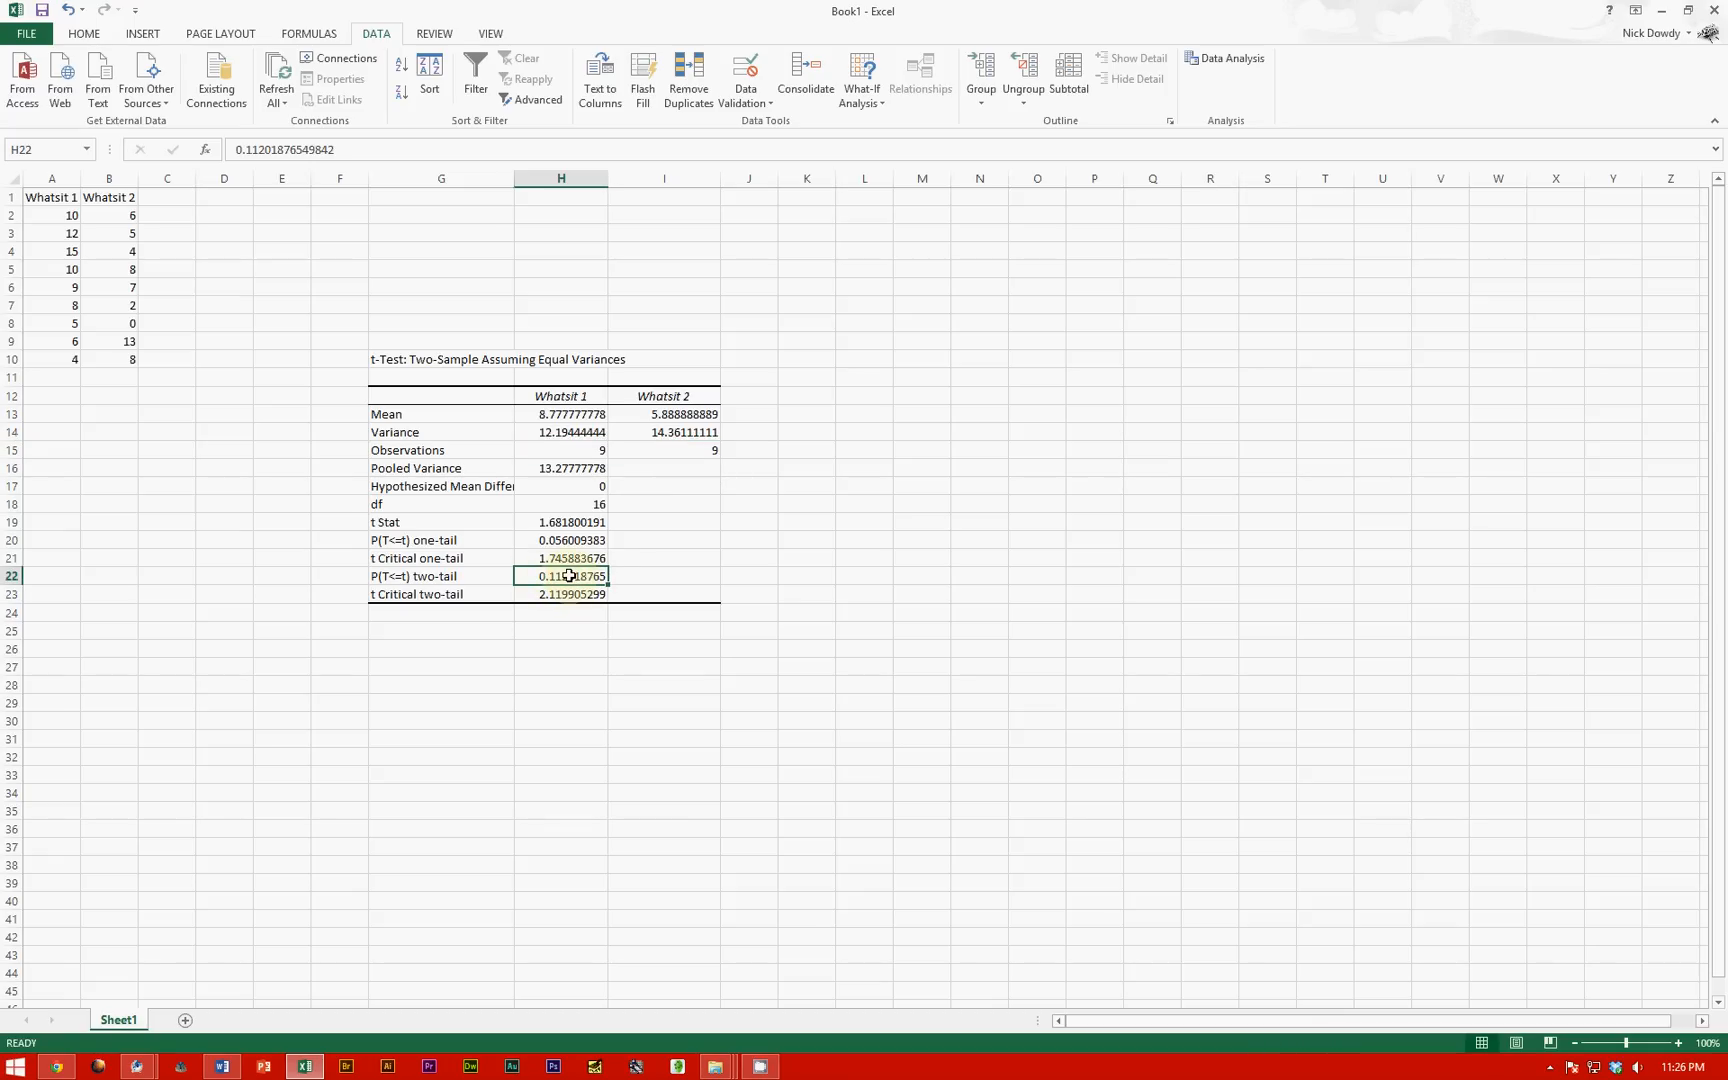
pyautogui.moveTo(342, 286); pyautogui.dragTo(777, 670)
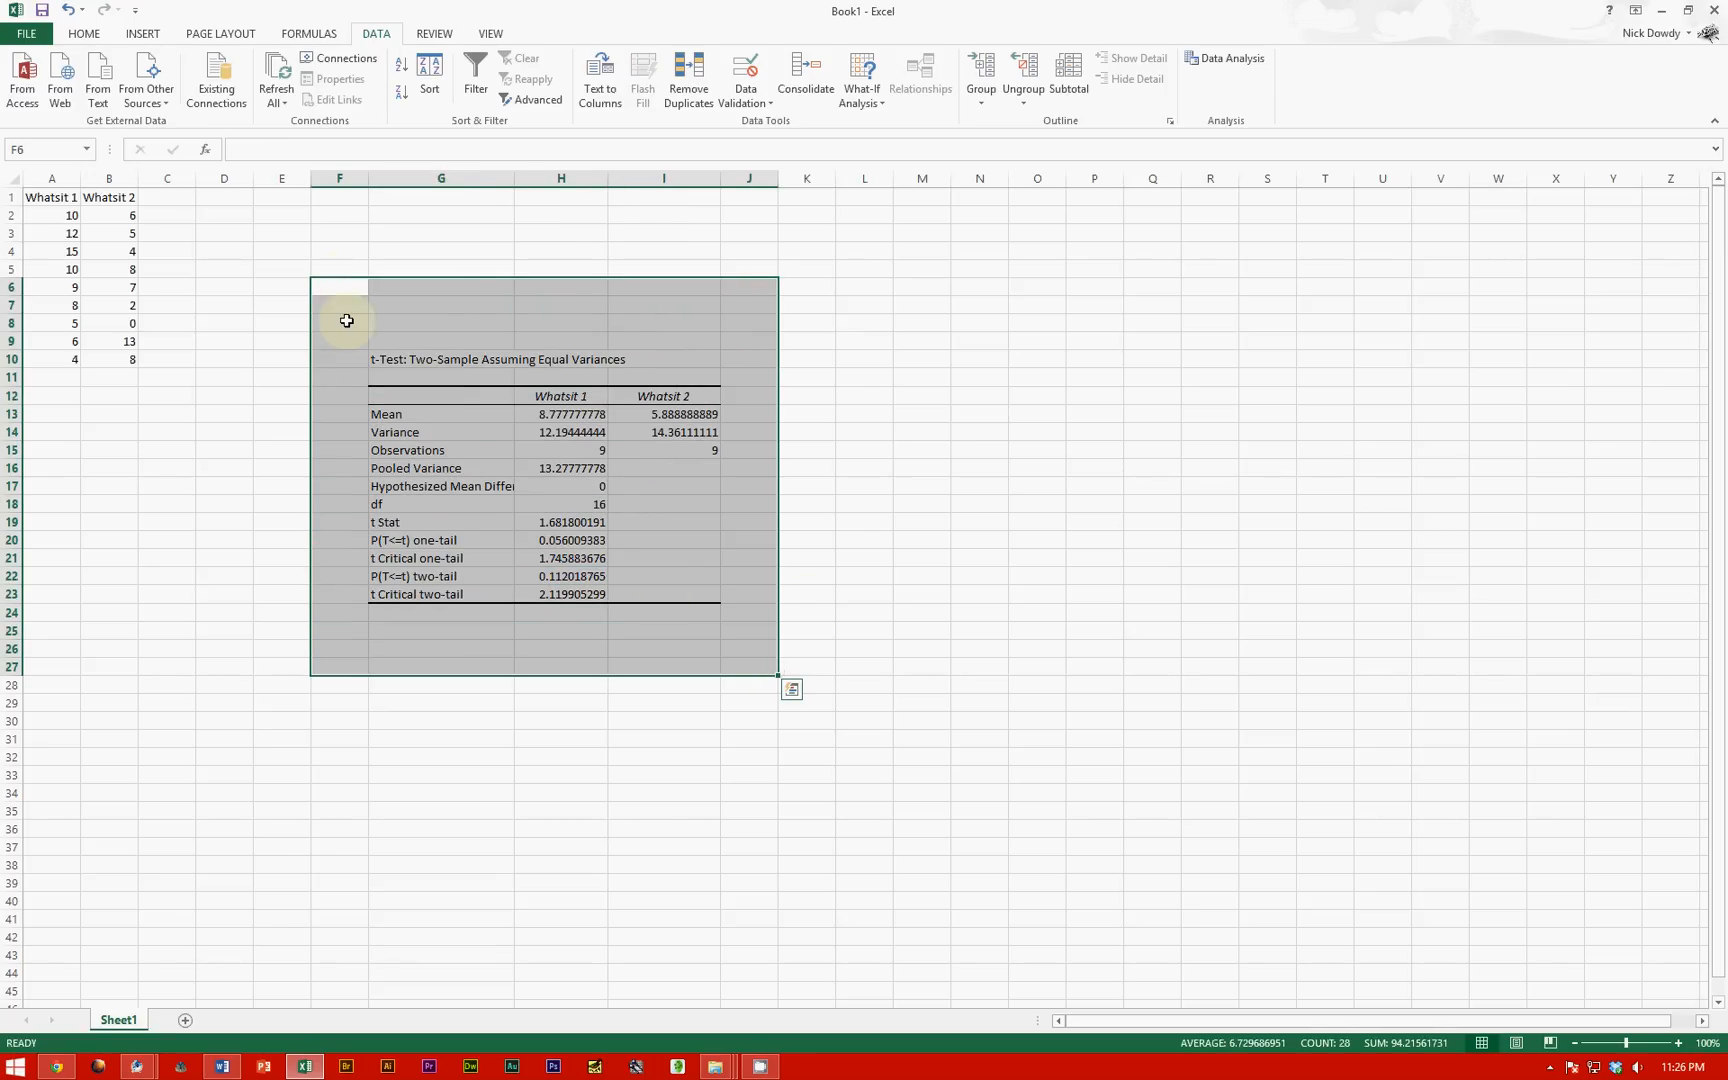
pyautogui.click(570, 467)
pyautogui.click(545, 502)
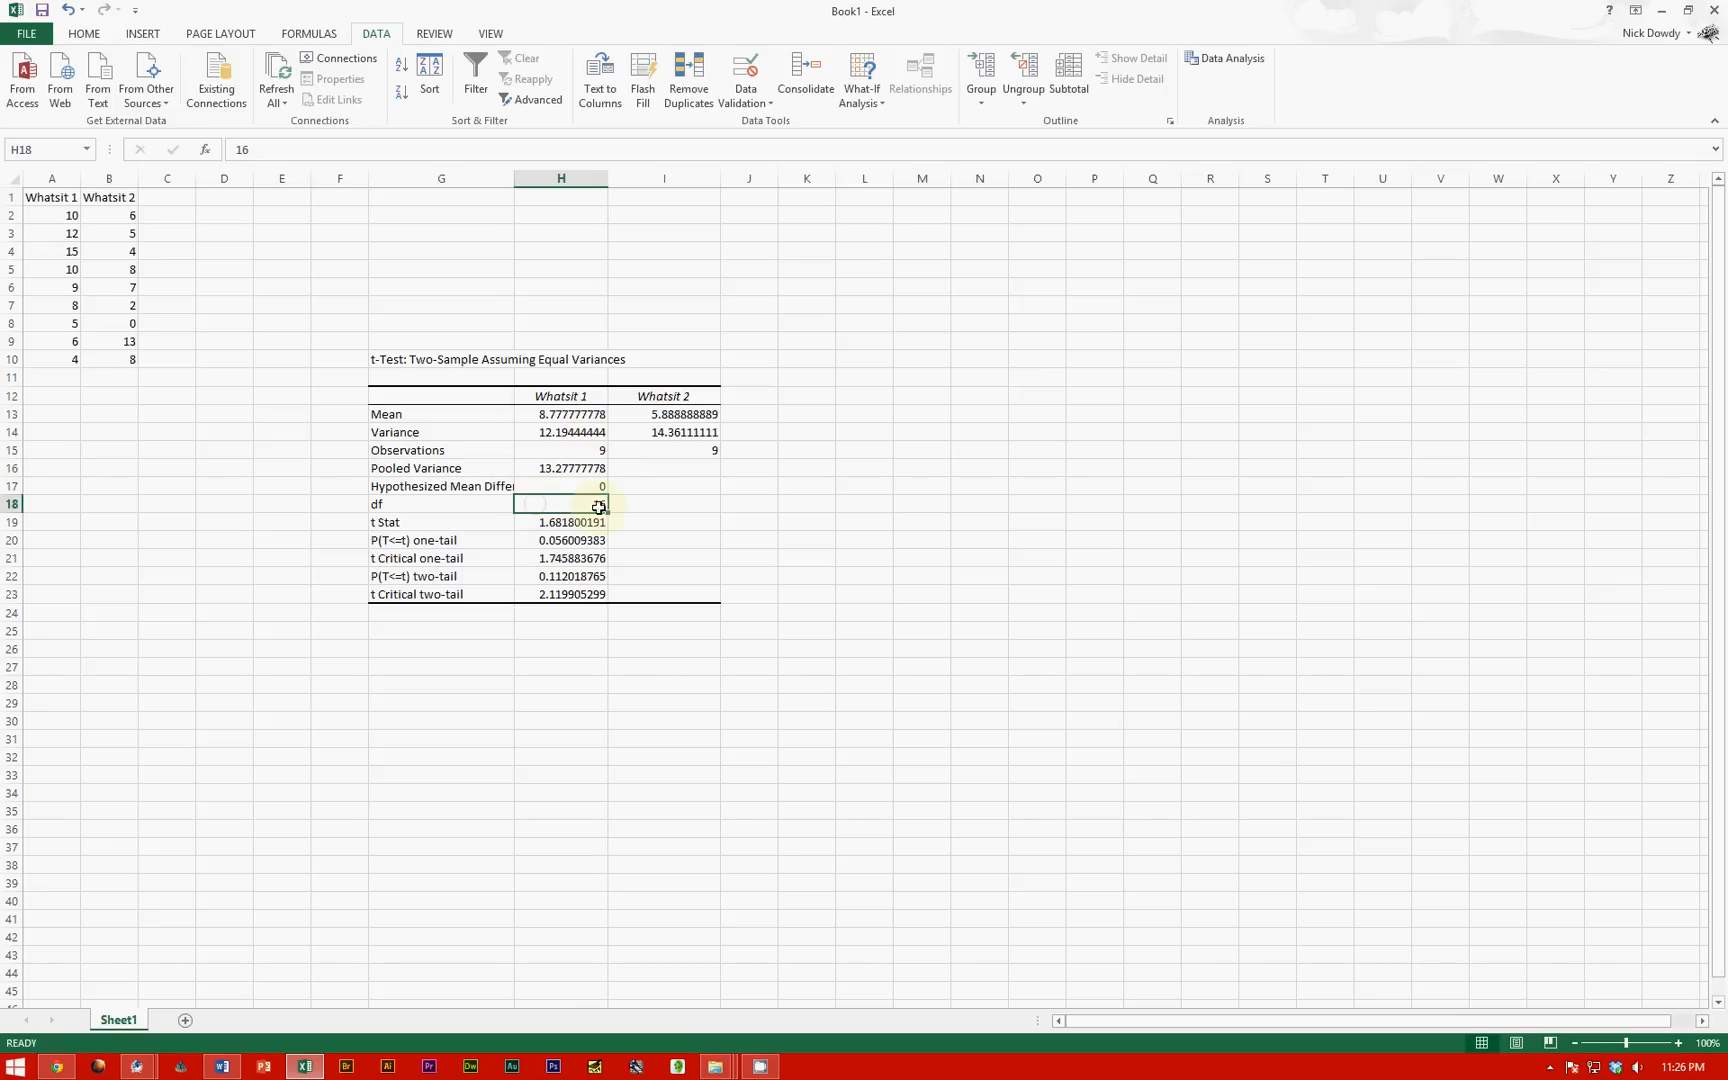
pyautogui.click(566, 521)
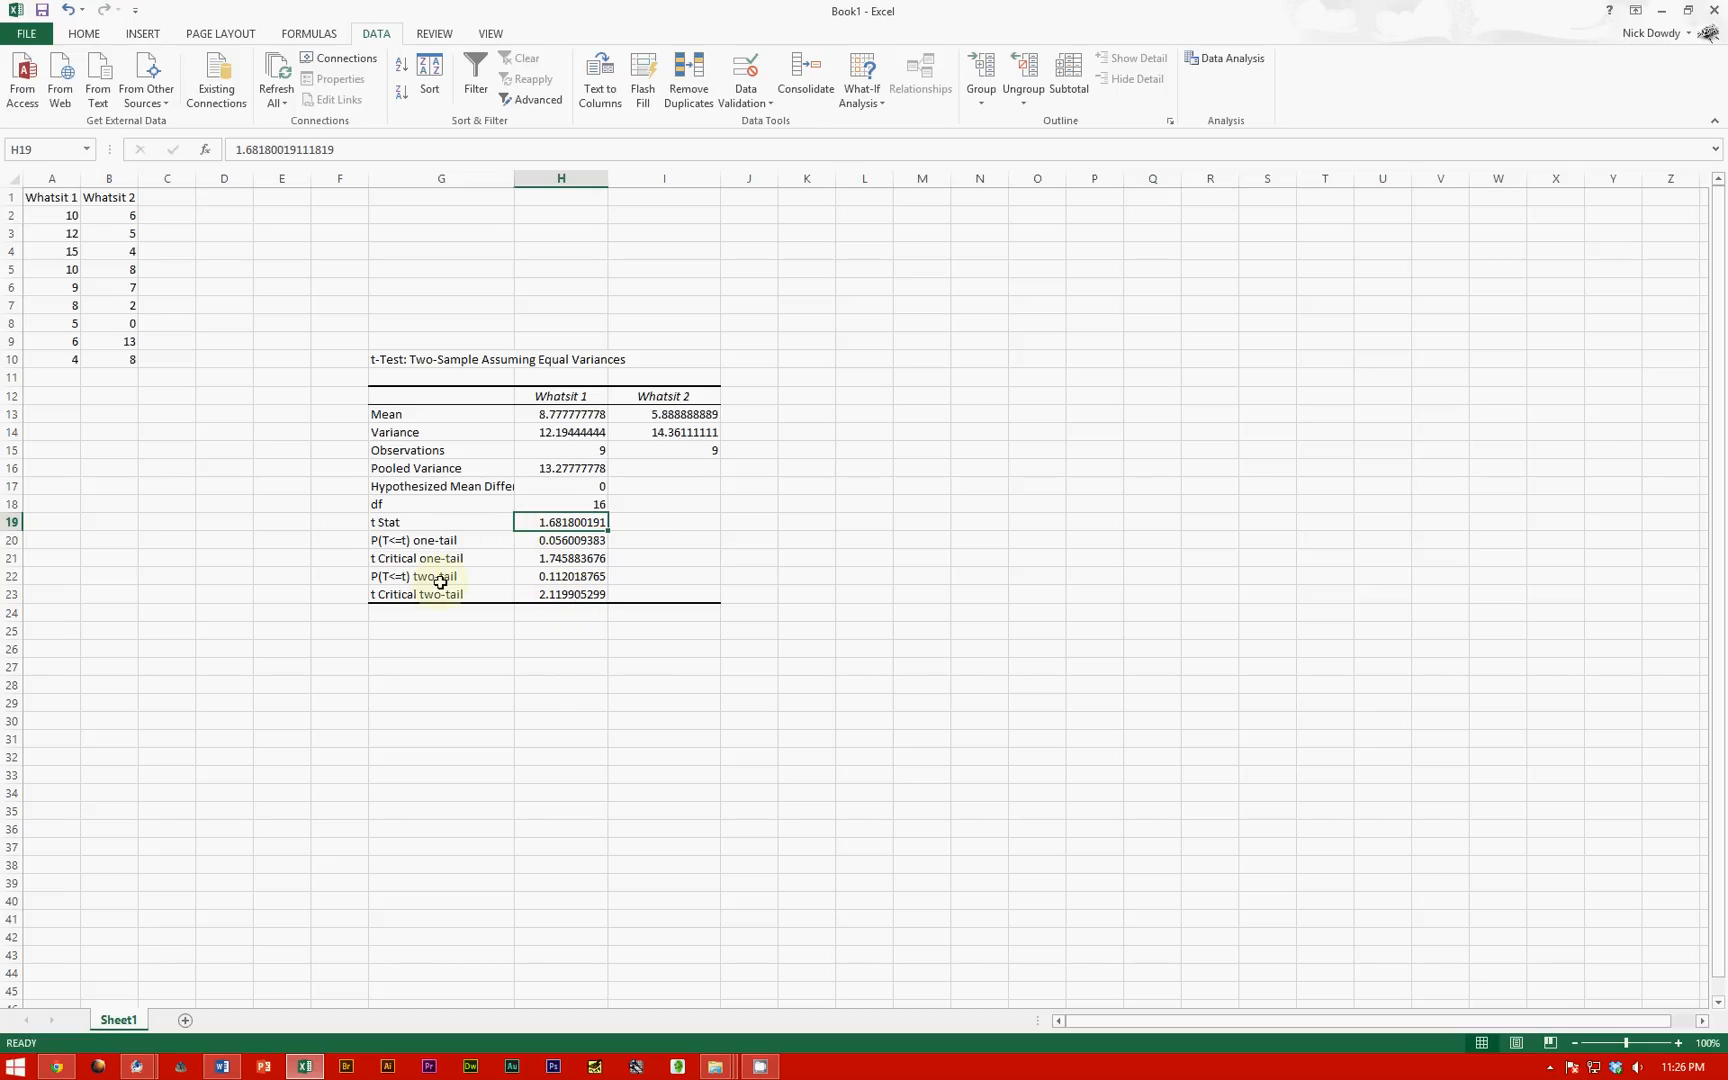
pyautogui.click(574, 577)
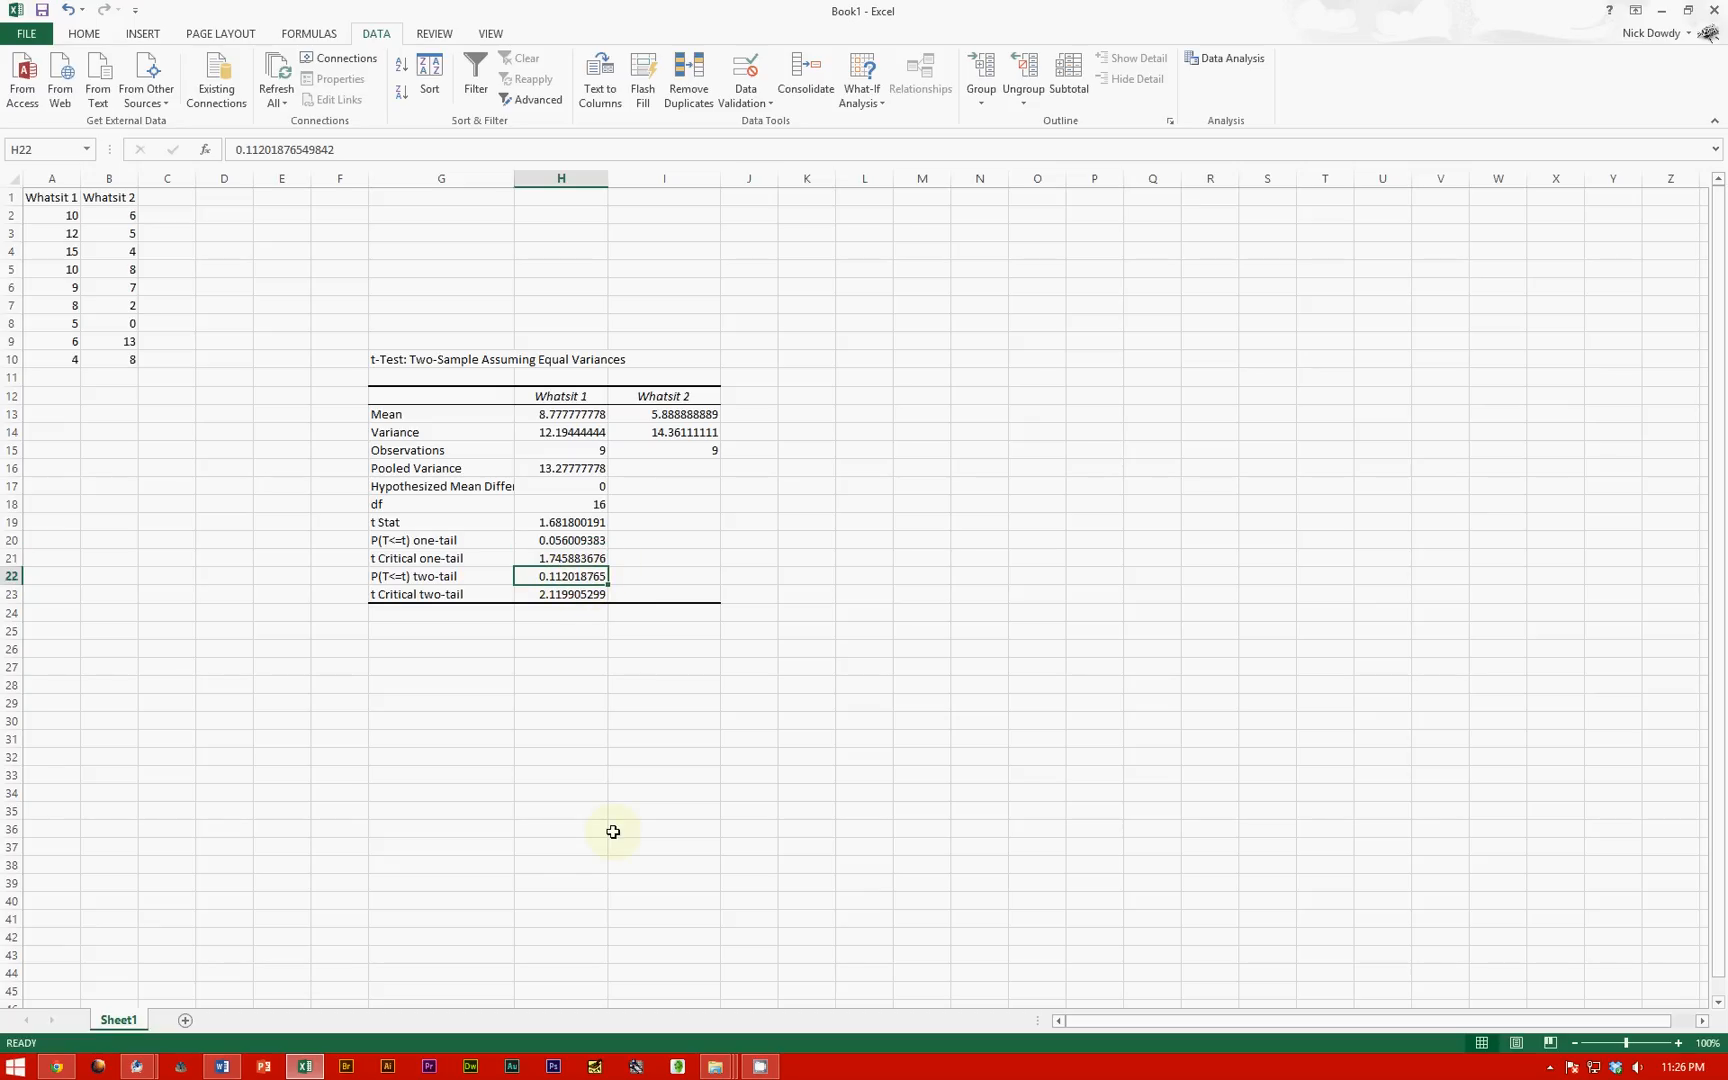
# Step: Switch to Word and review the conclusion sentence comparing the two Whatsits, including the statistics in parentheses
pyautogui.click(222, 1066)
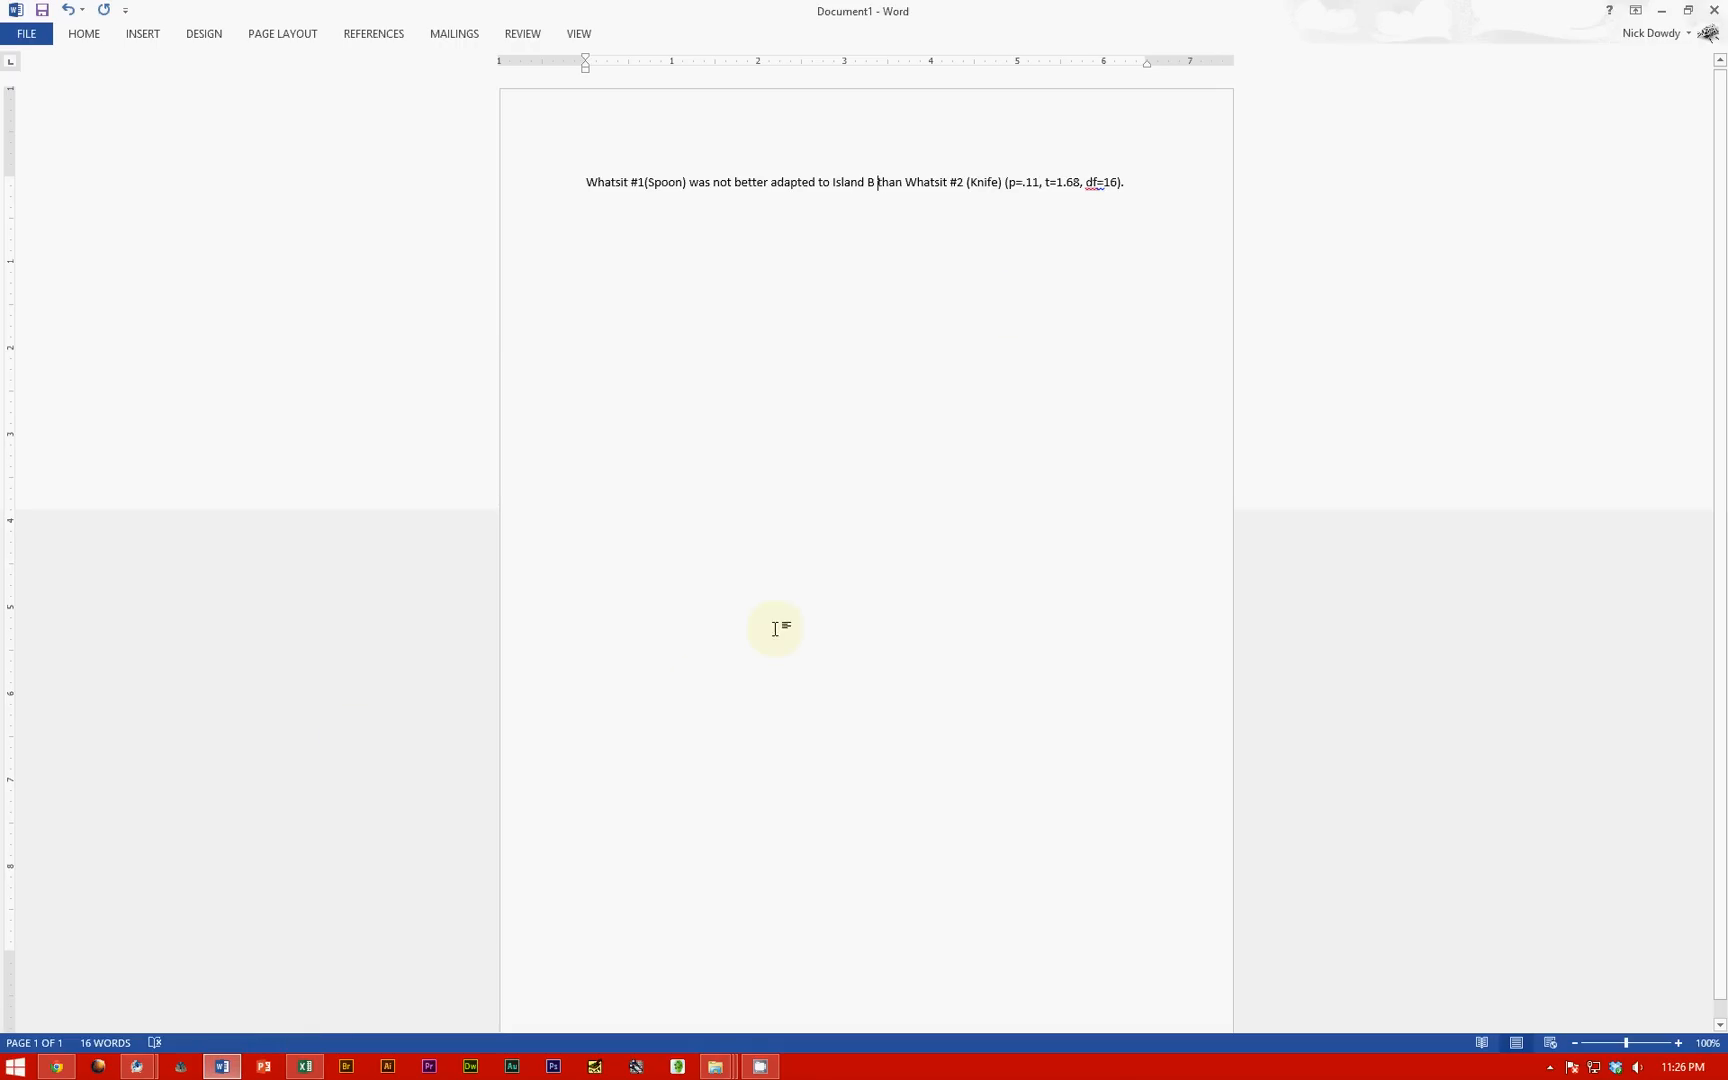
pyautogui.click(711, 186)
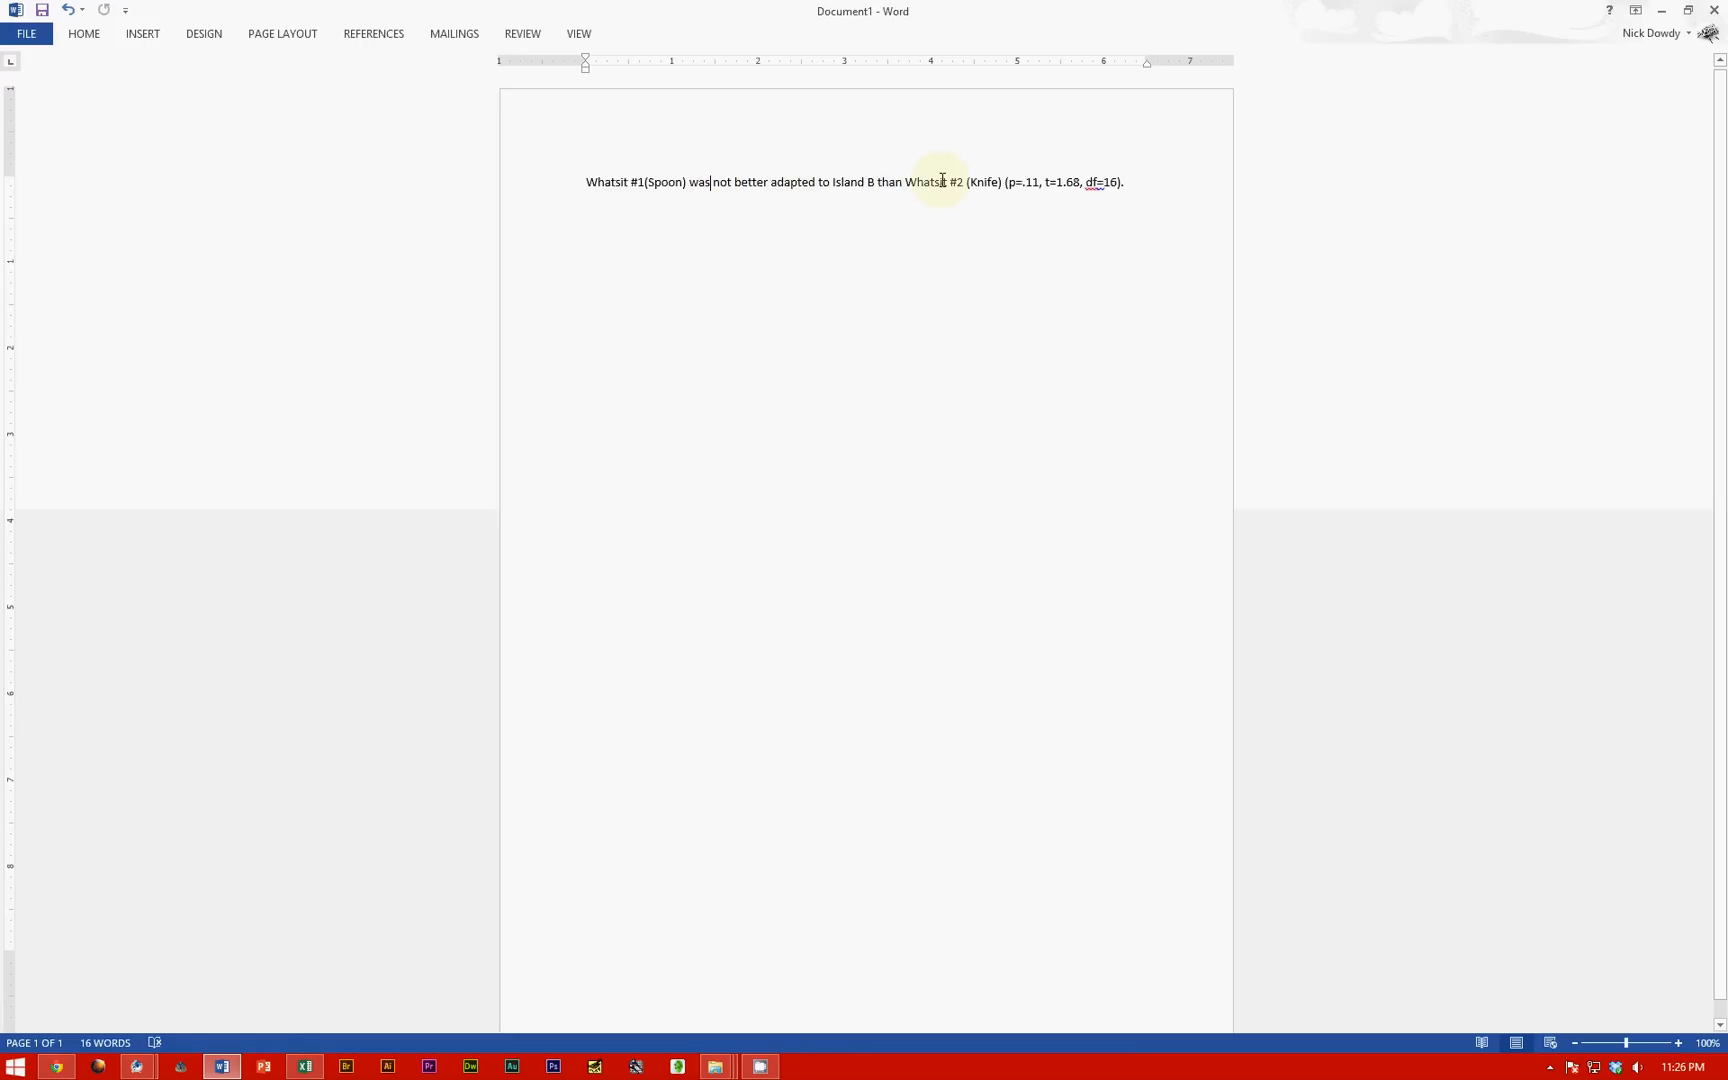
pyautogui.doubleClick(712, 181)
pyautogui.click(711, 182)
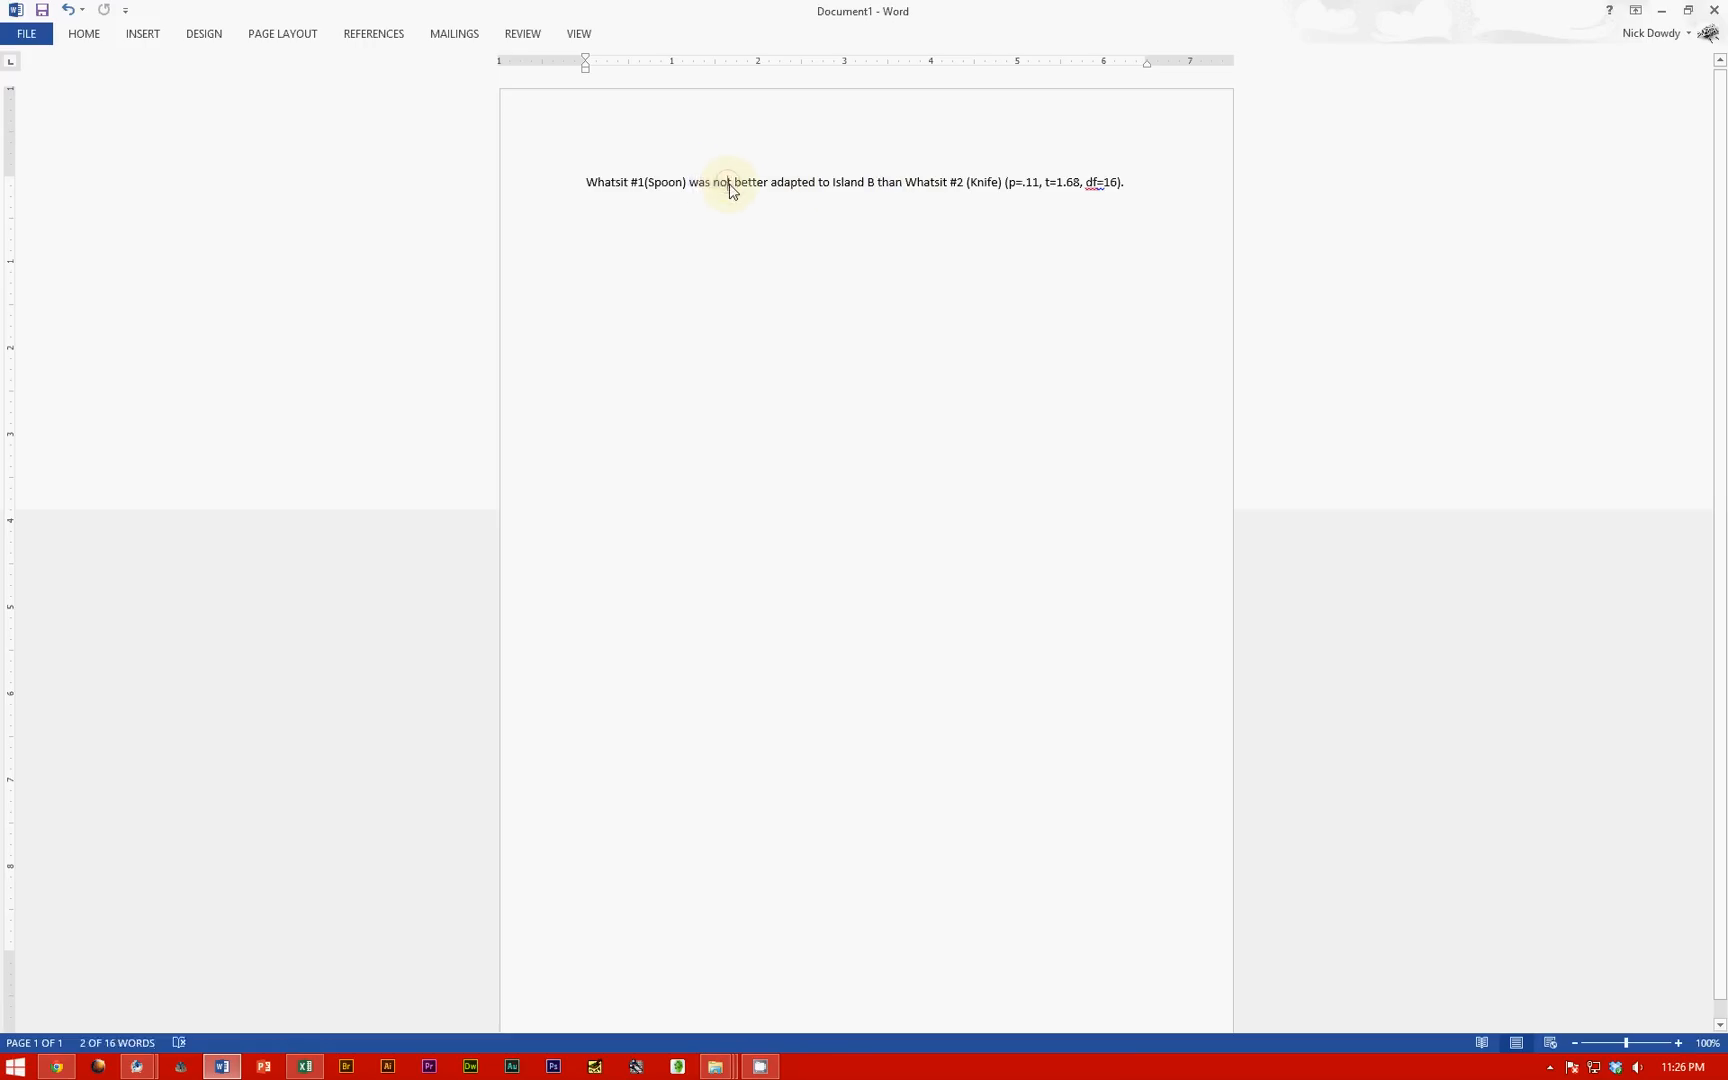
pyautogui.moveTo(709, 185); pyautogui.dragTo(806, 188)
pyautogui.click(975, 252)
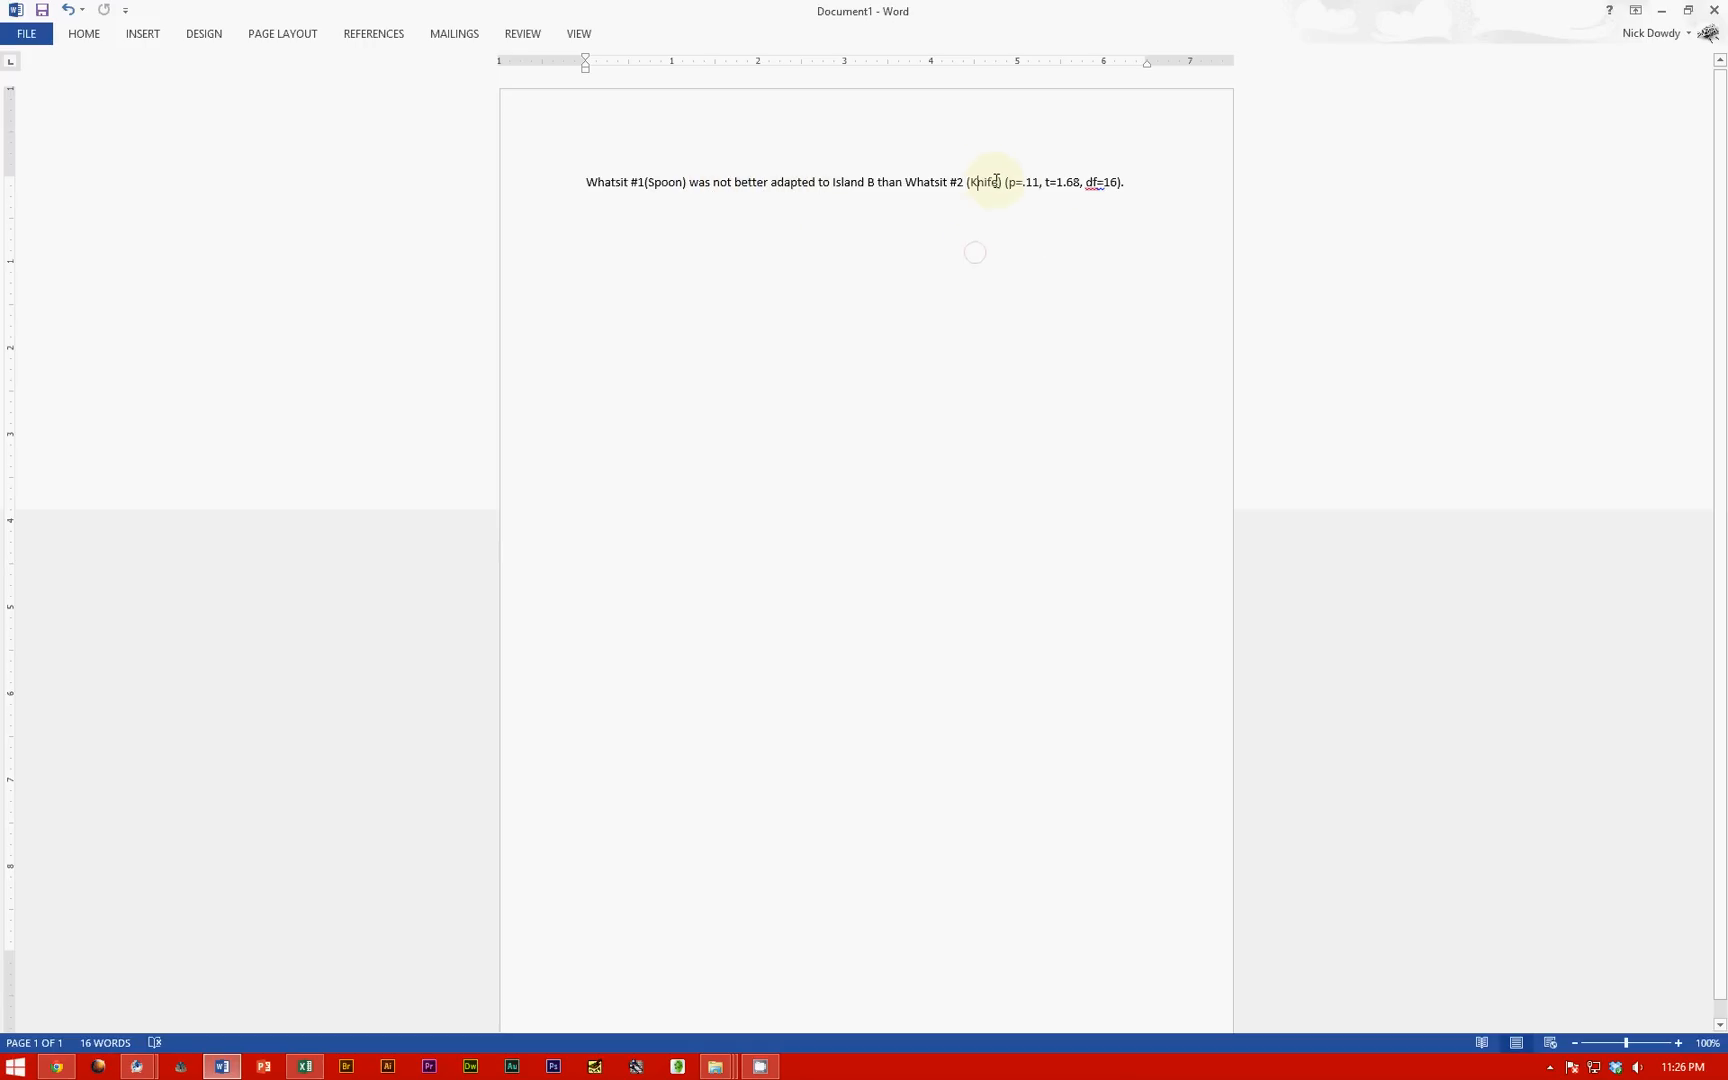
pyautogui.moveTo(1033, 185); pyautogui.dragTo(1126, 184)
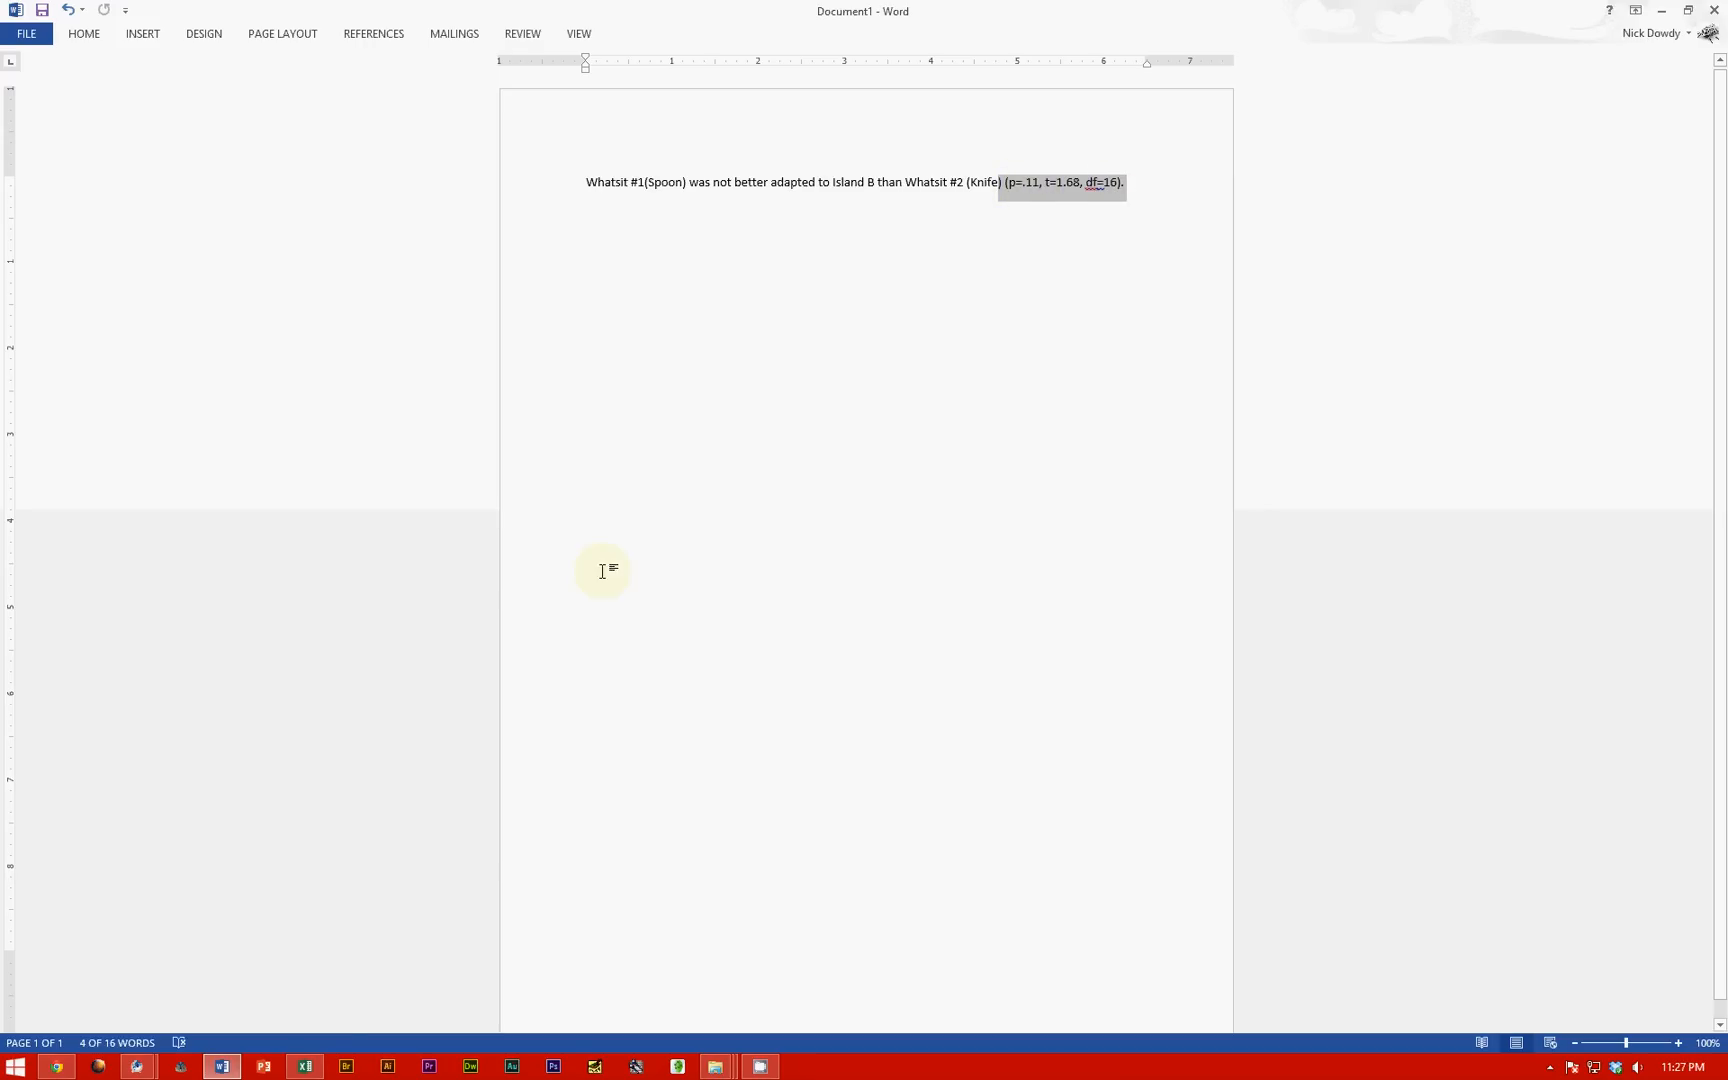
# Step: Check the p, t and df values cited in the Word sentence against the two-tail P, t Stat and df rows in Excel
pyautogui.click(306, 1066)
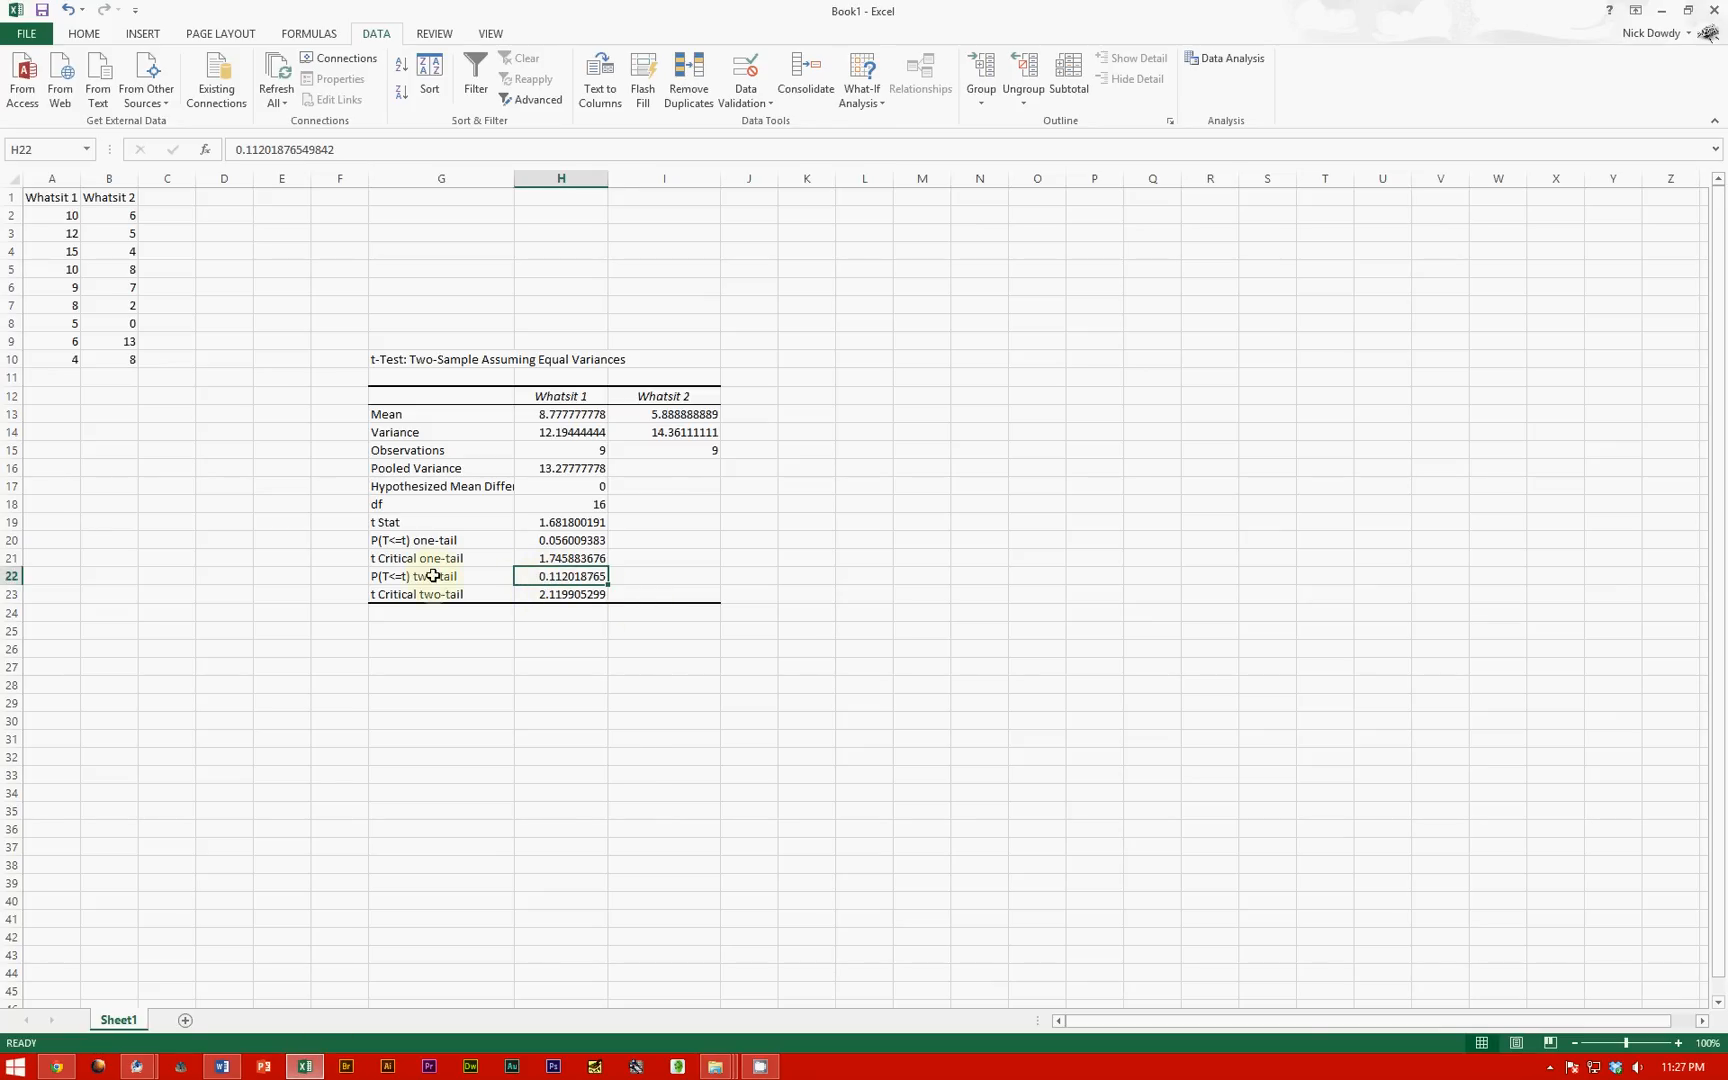
pyautogui.moveTo(447, 576); pyautogui.dragTo(572, 577)
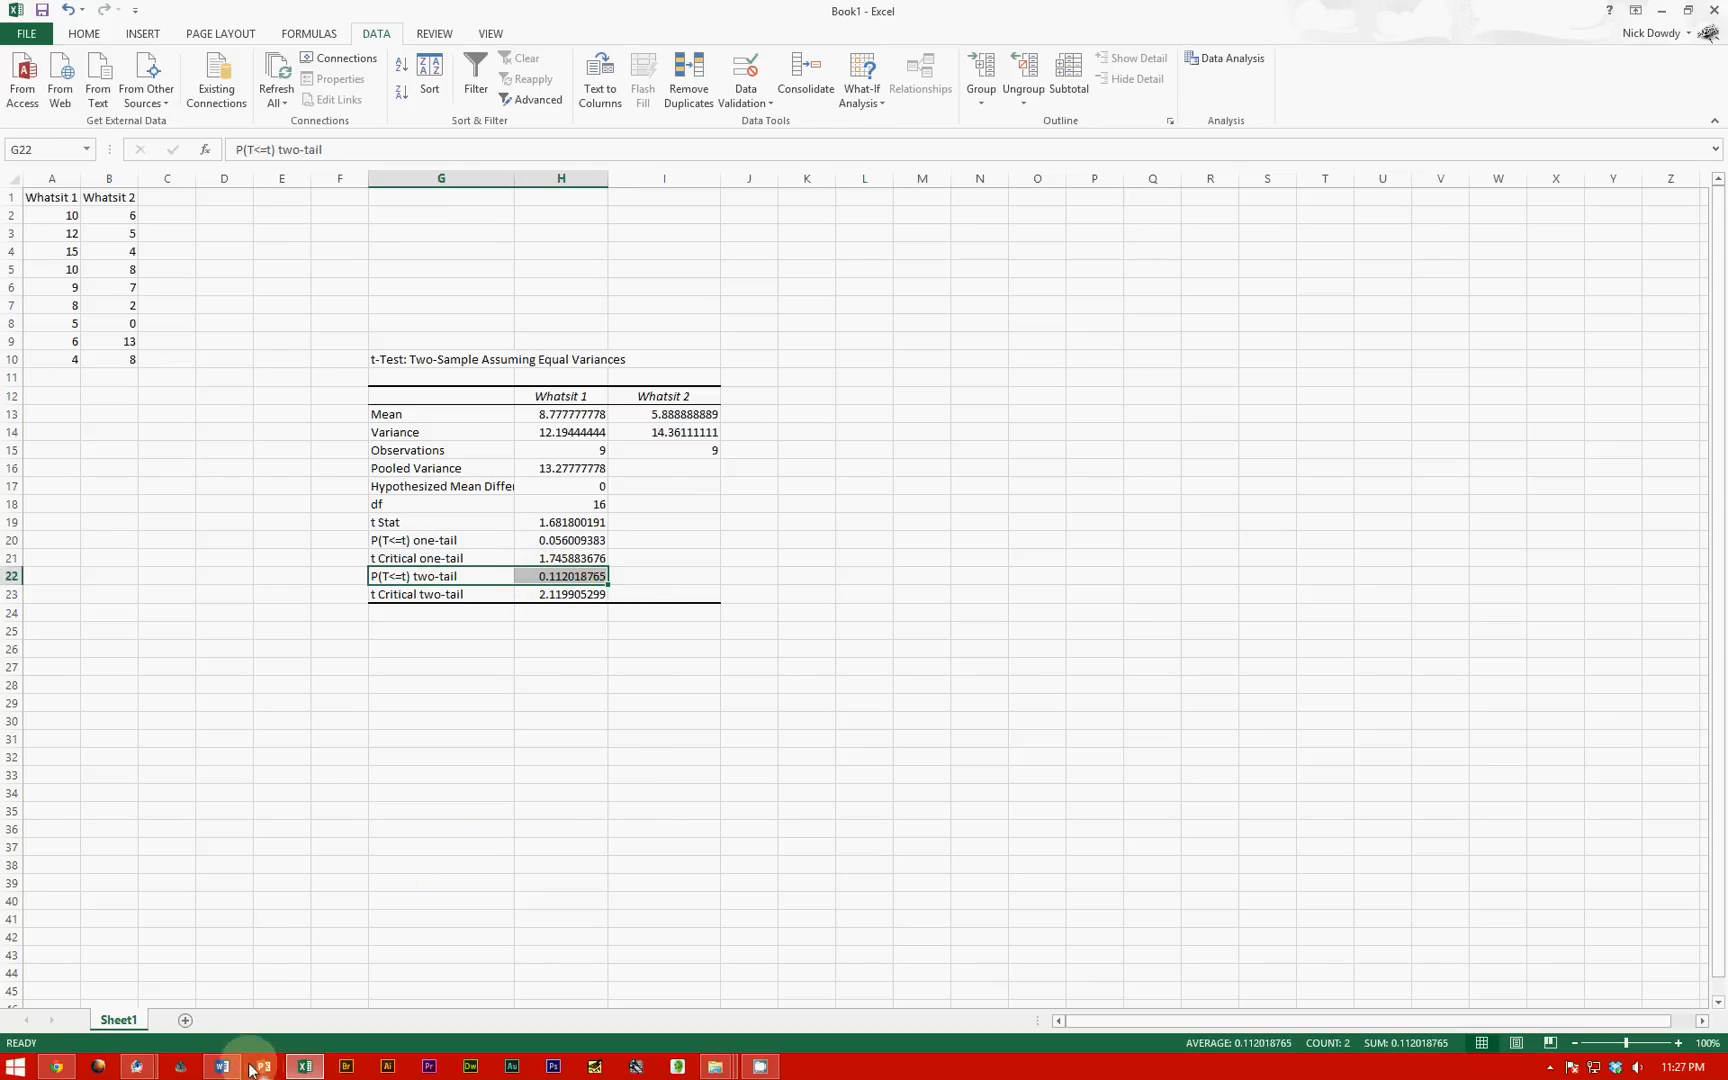
pyautogui.click(222, 1066)
pyautogui.click(1050, 182)
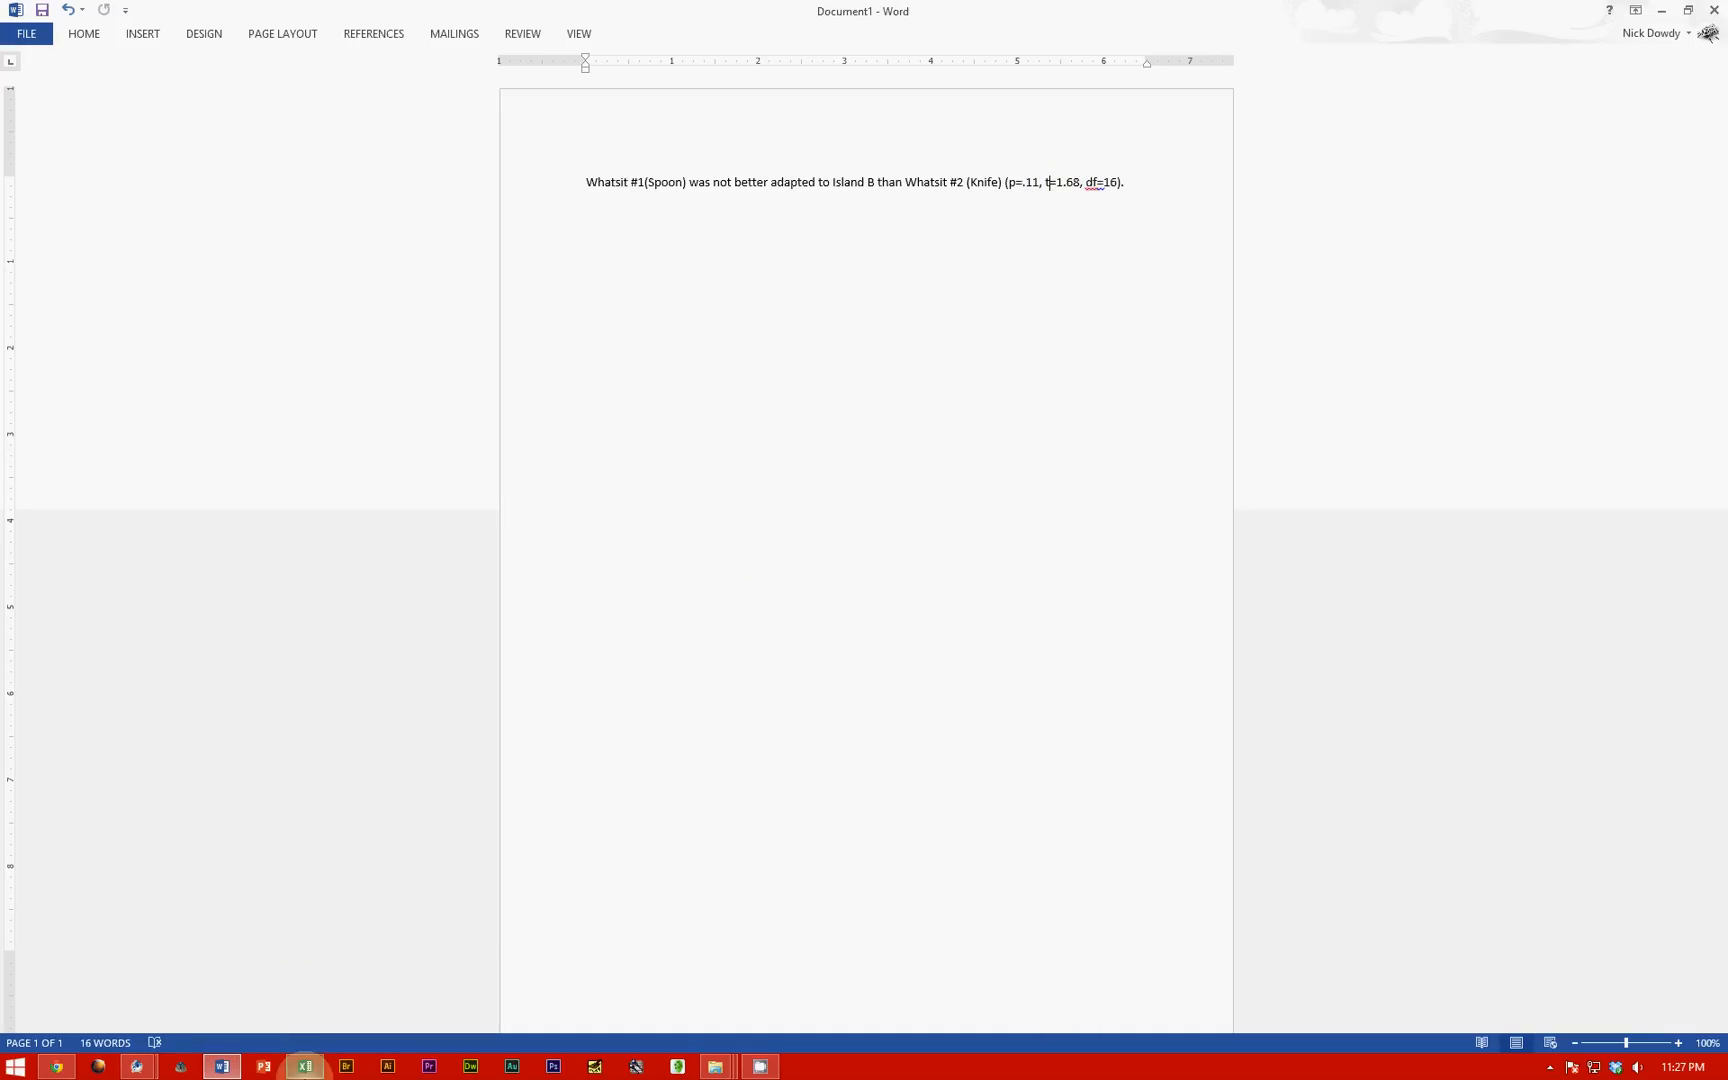
pyautogui.click(305, 1066)
pyautogui.moveTo(452, 522); pyautogui.dragTo(565, 522)
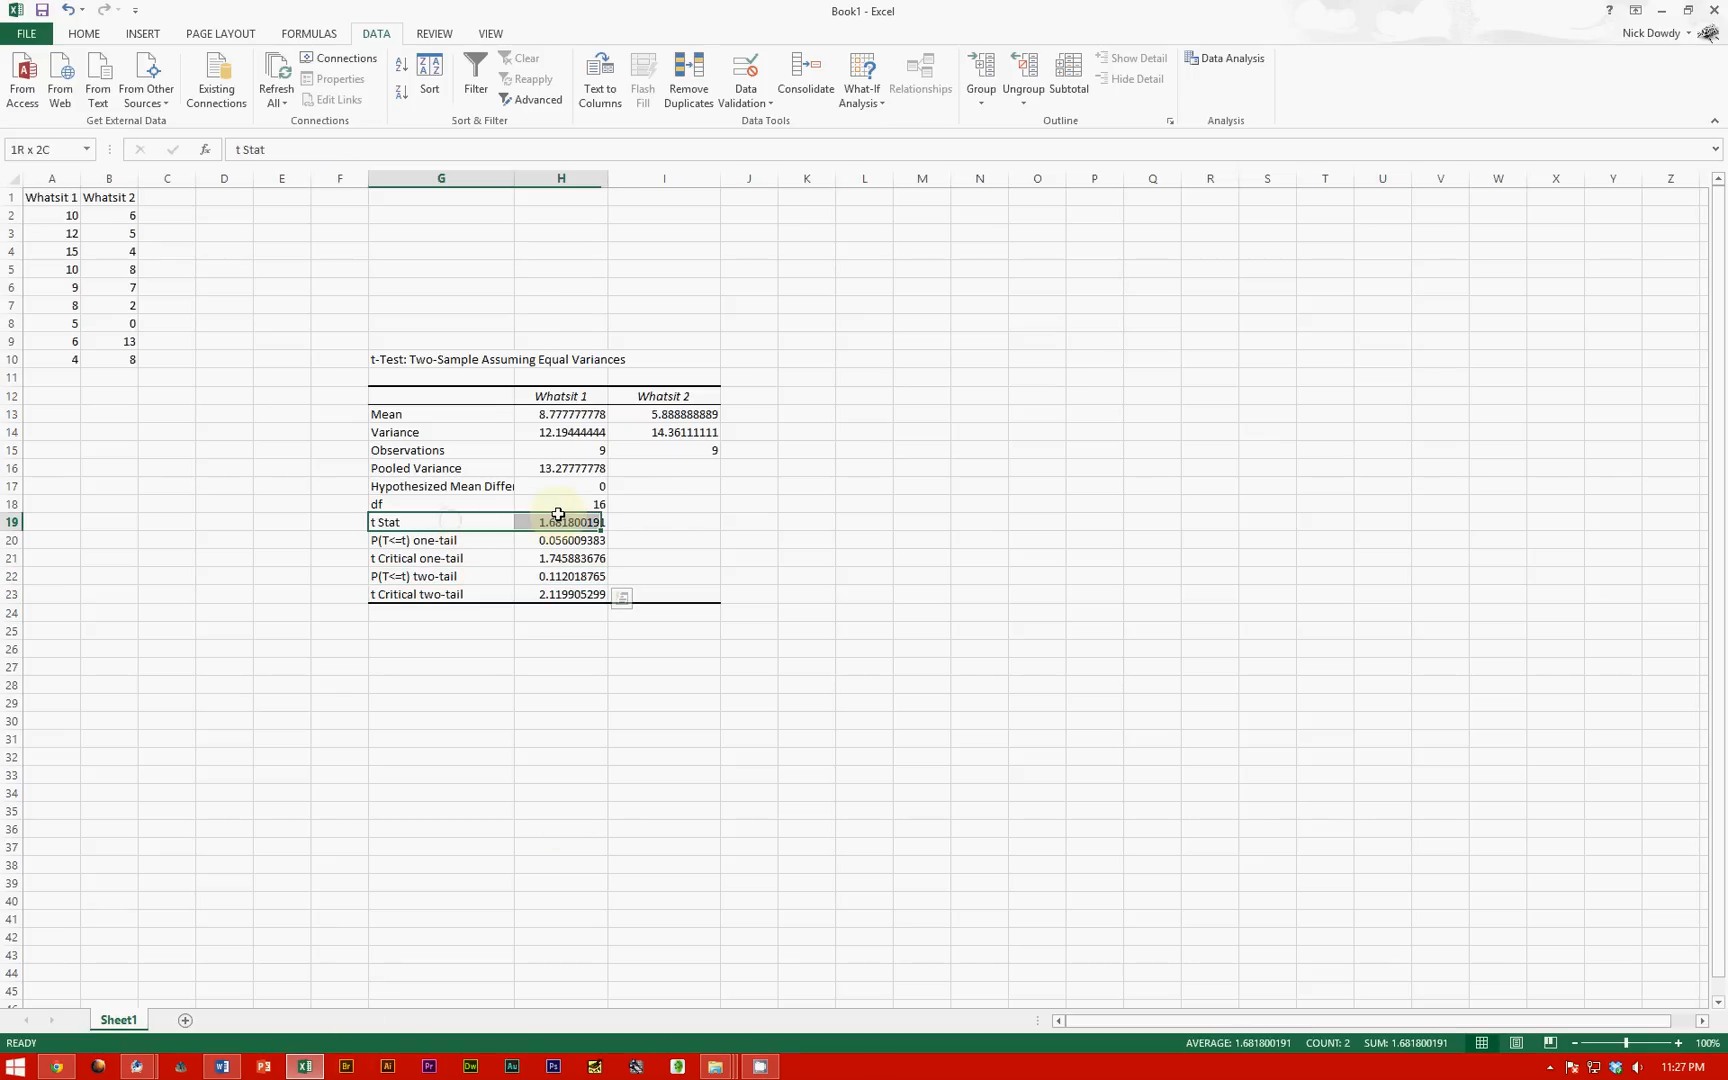
pyautogui.click(222, 1066)
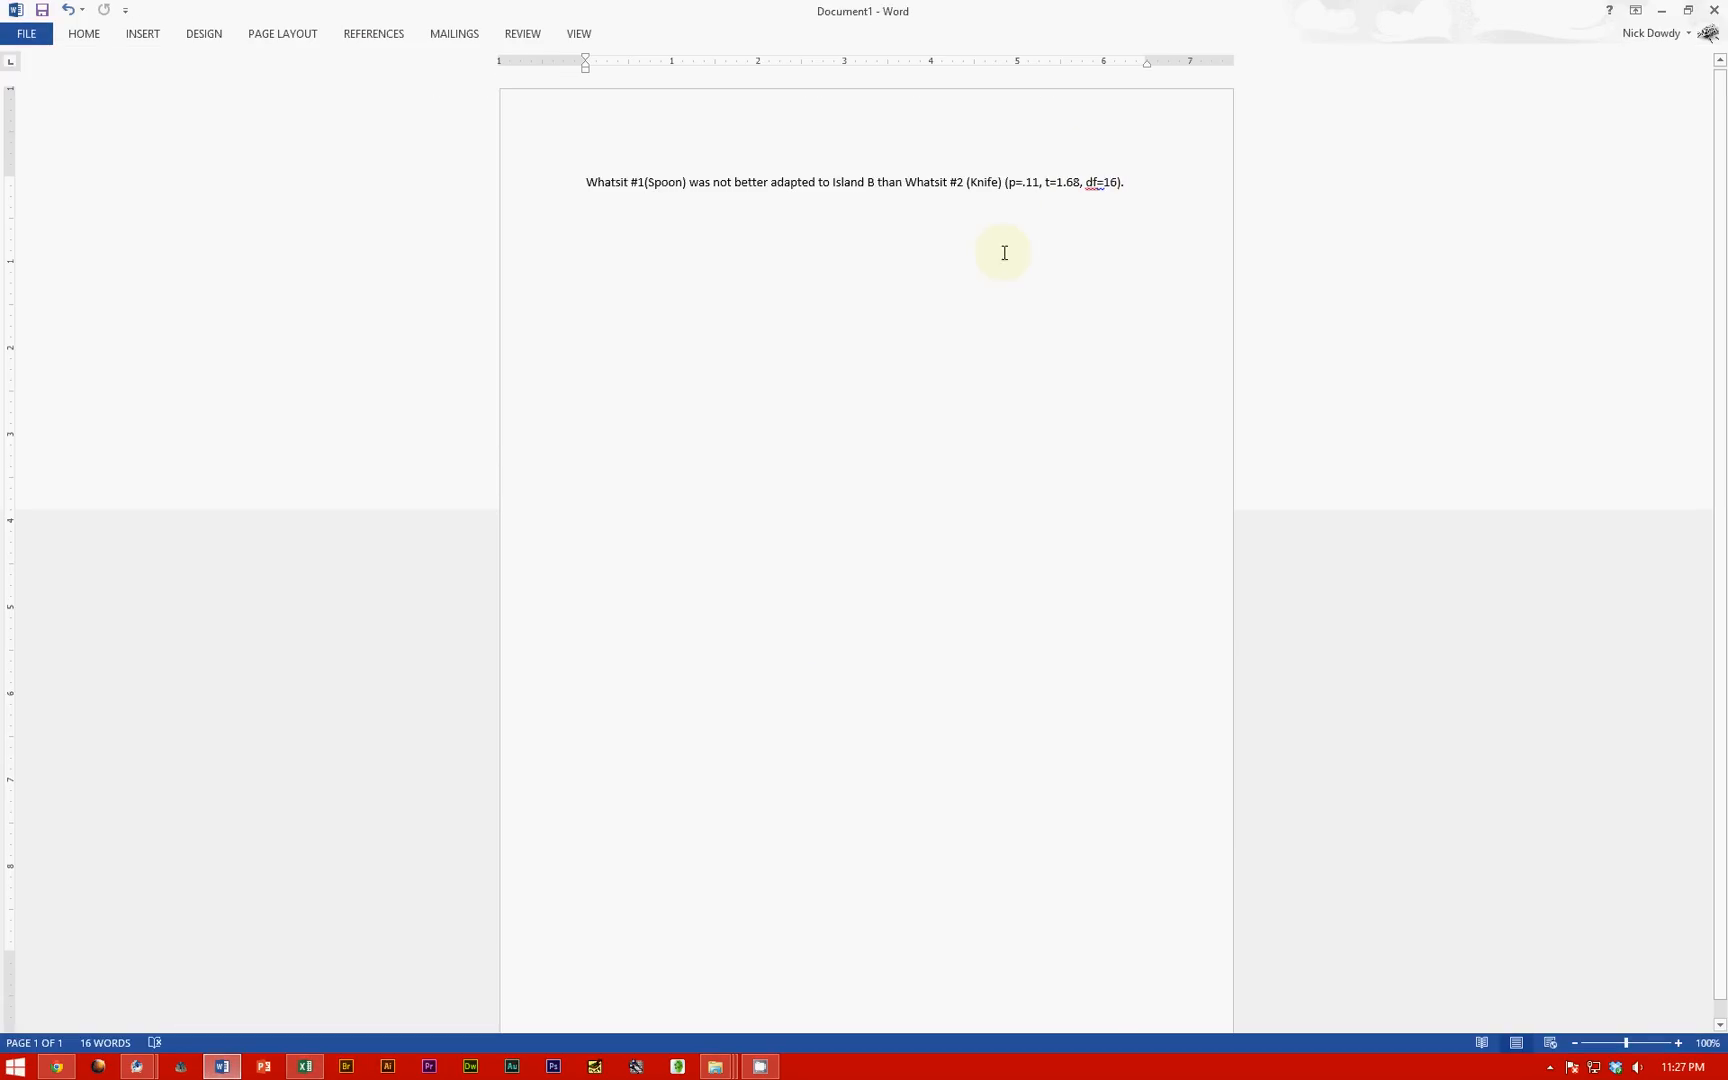
pyautogui.click(305, 1066)
pyautogui.moveTo(436, 501); pyautogui.dragTo(592, 497)
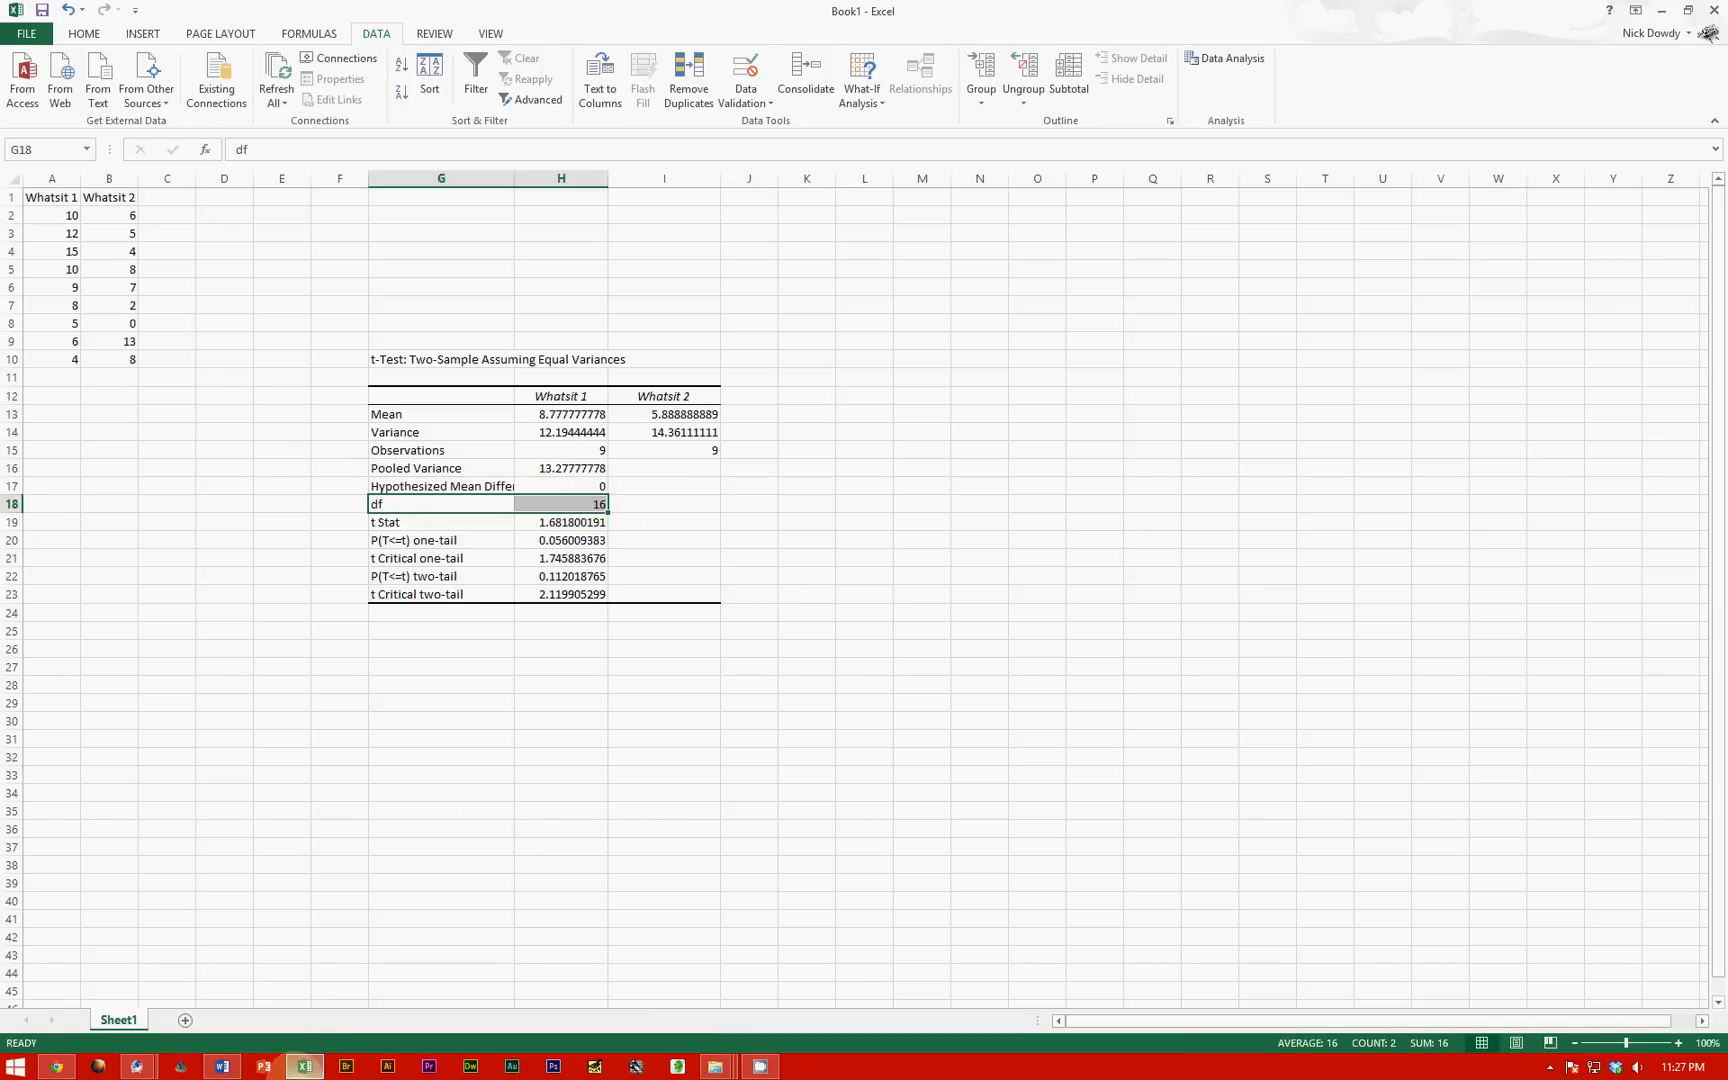
pyautogui.click(222, 1066)
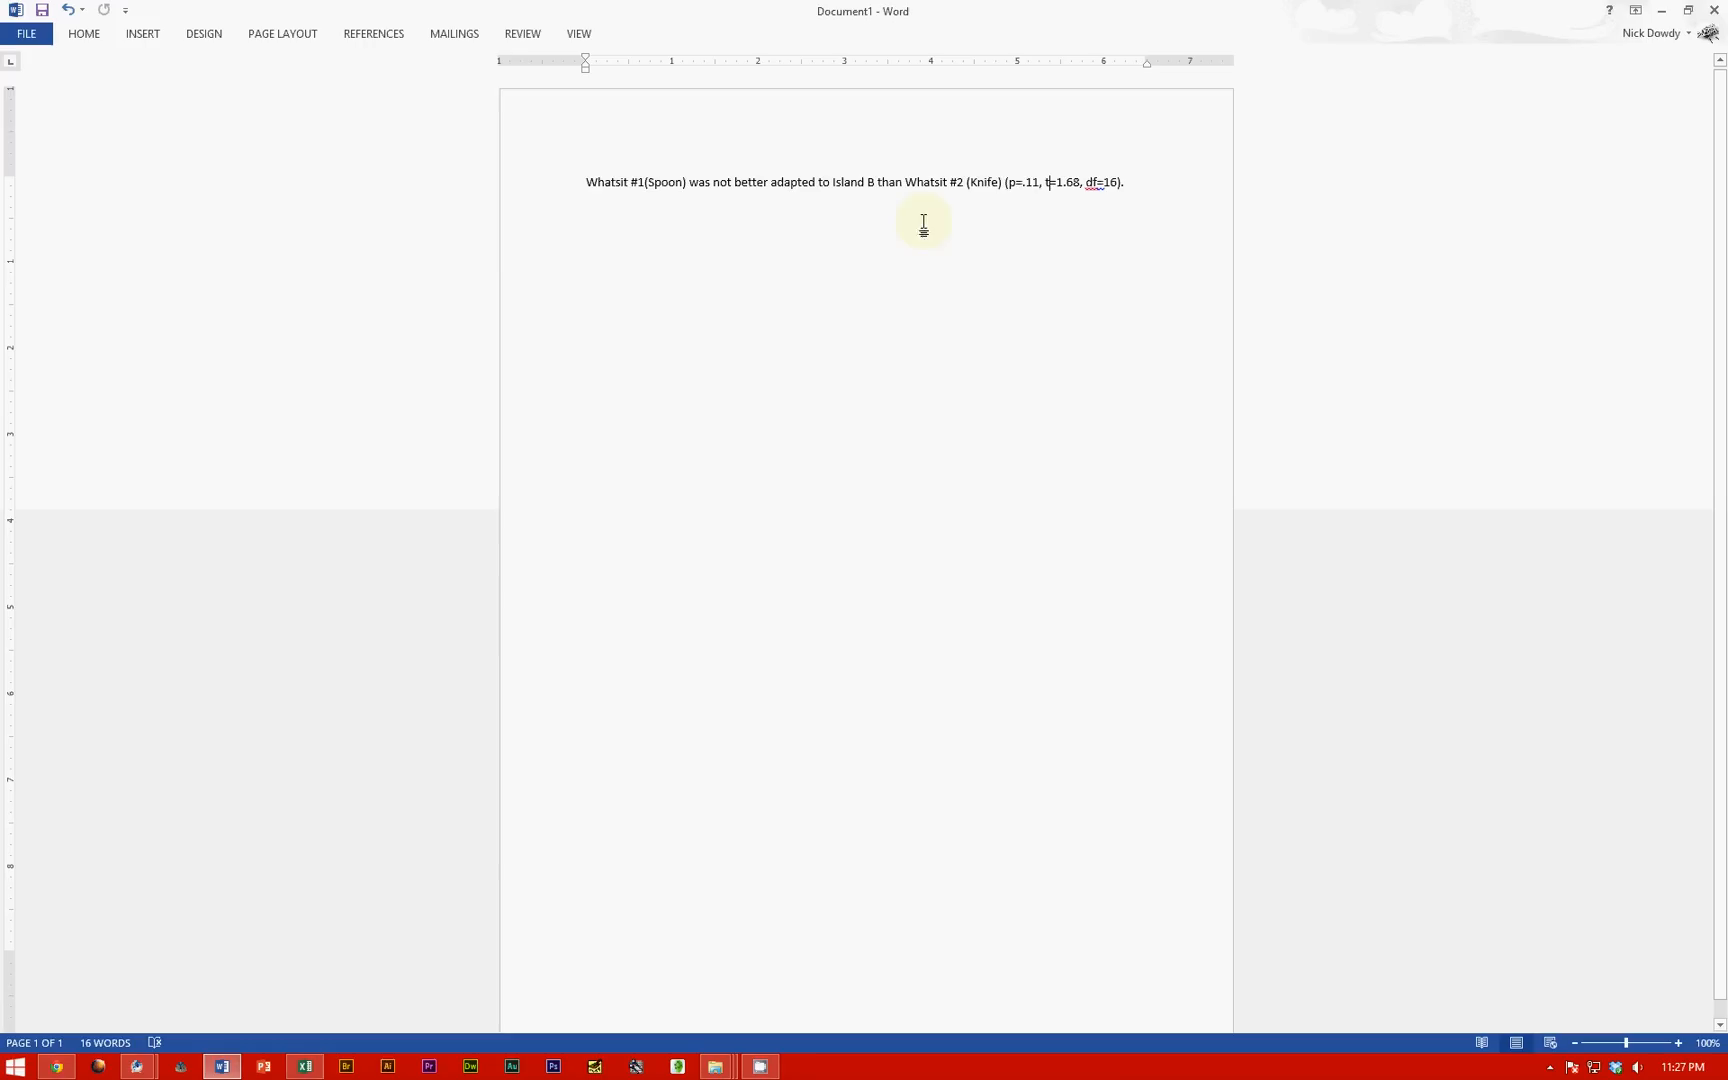
pyautogui.moveTo(1006, 182); pyautogui.dragTo(1124, 183)
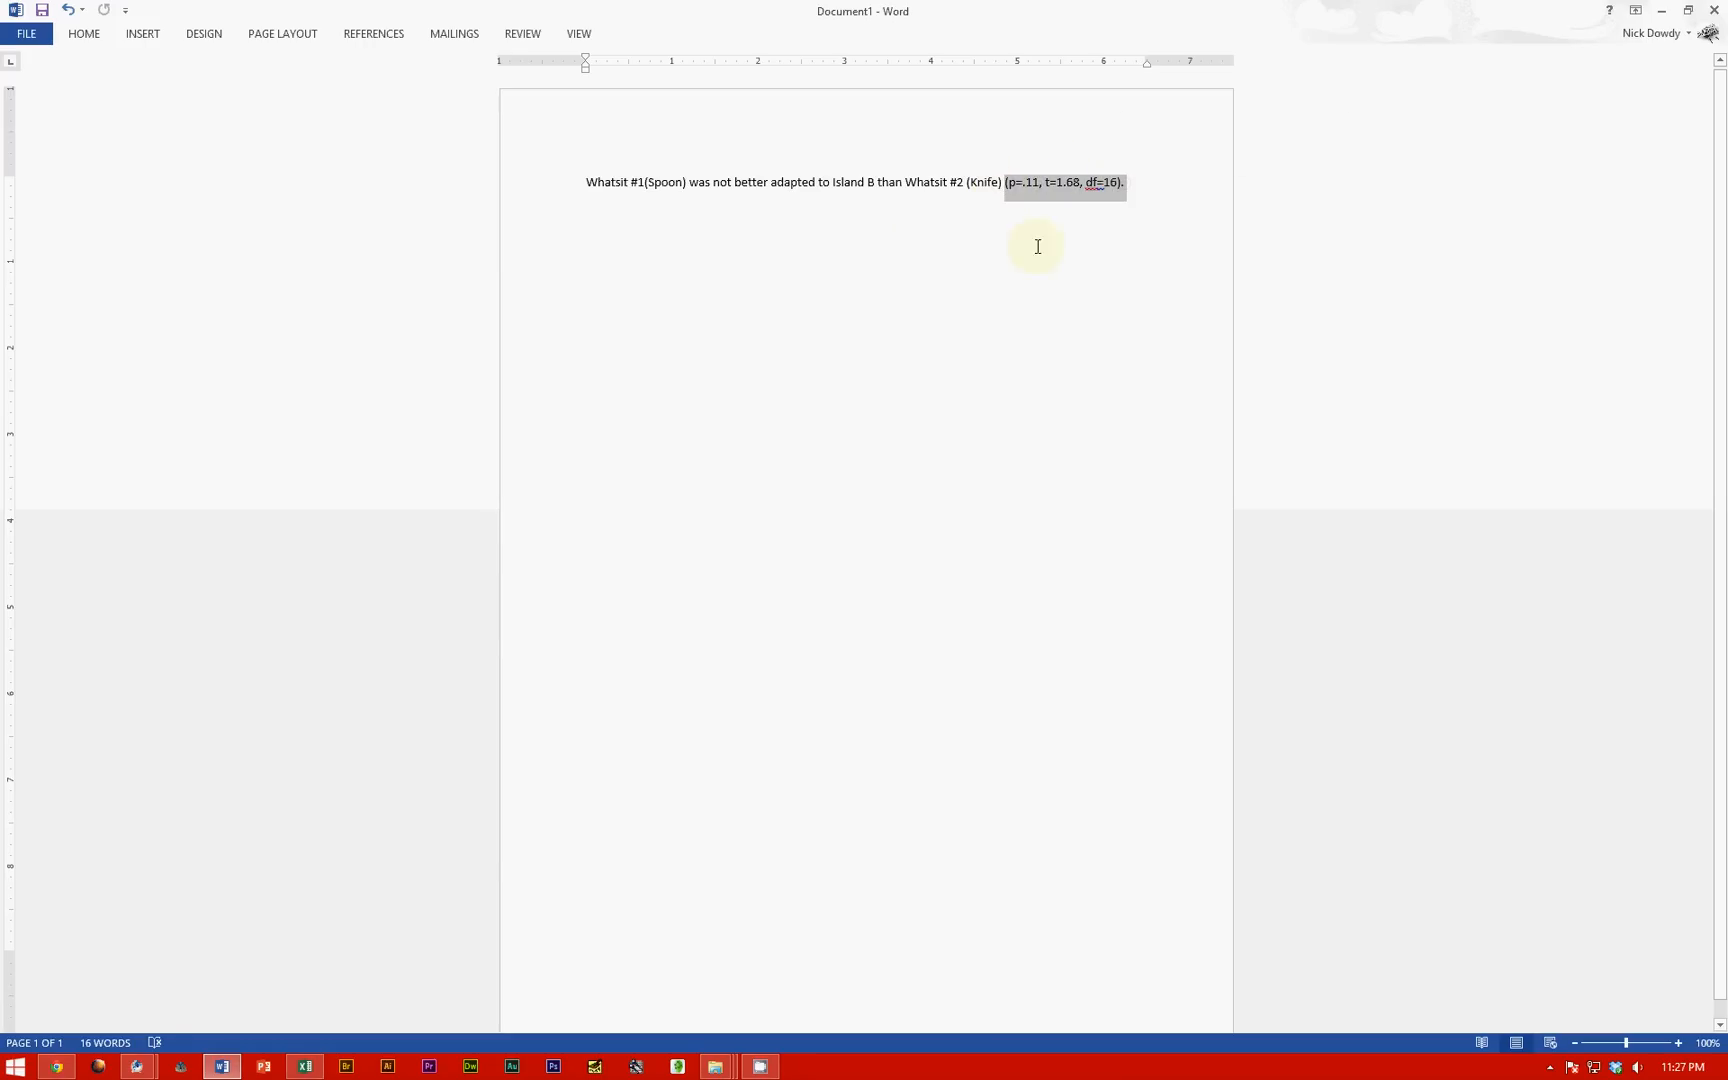